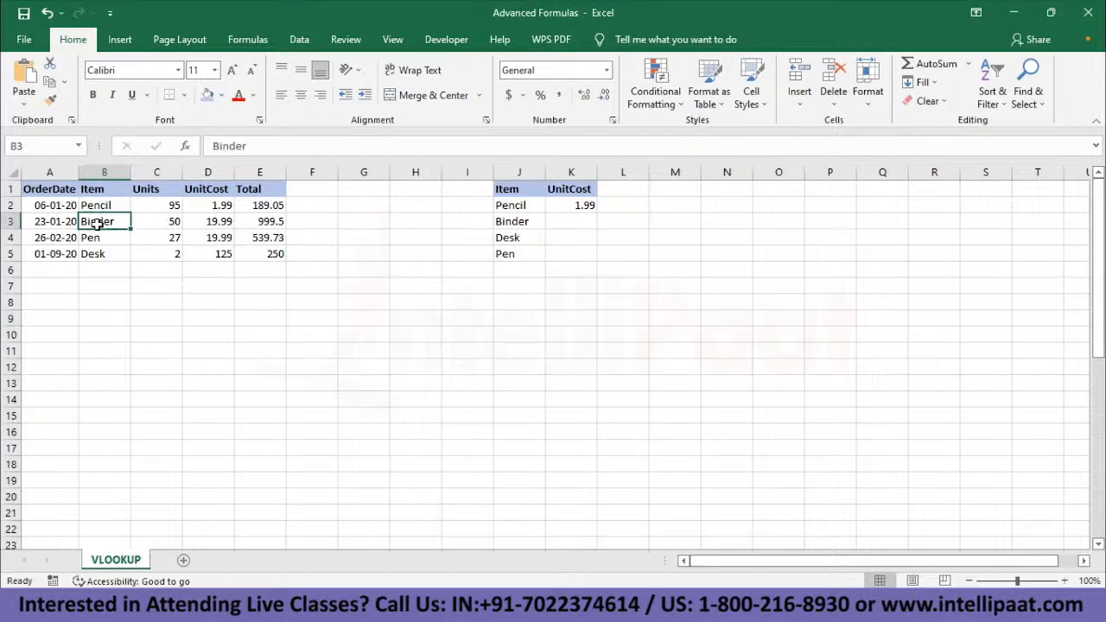
- Look up Binder's unit cost in K3 with the exact-match formula =VLOOKUP(J3,B2:E5,3,FALSE)
click(303, 299)
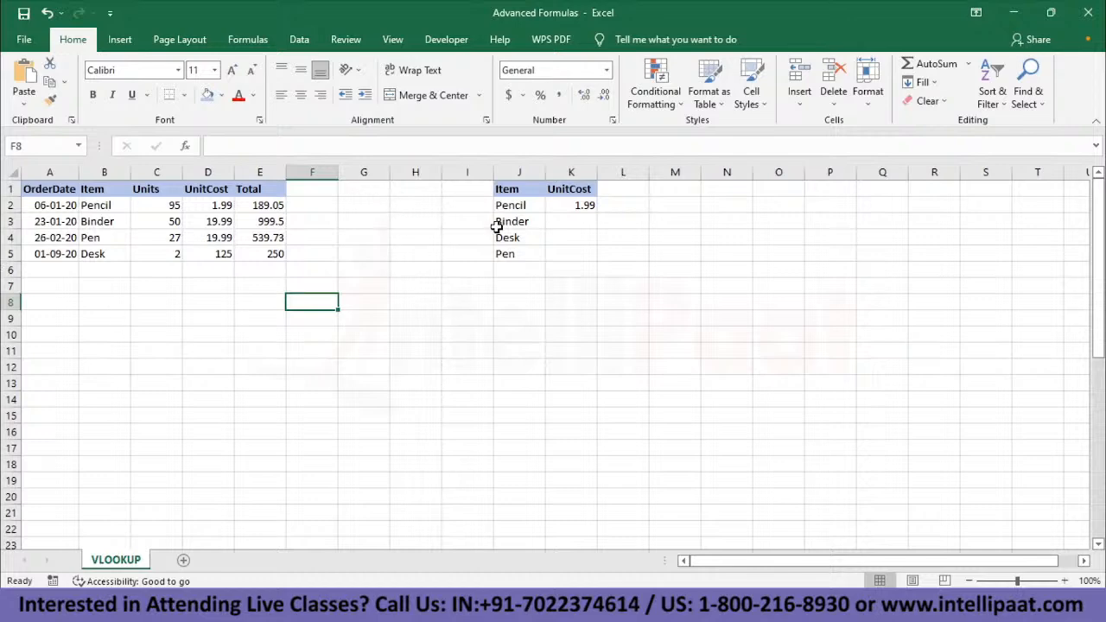
click(575, 207)
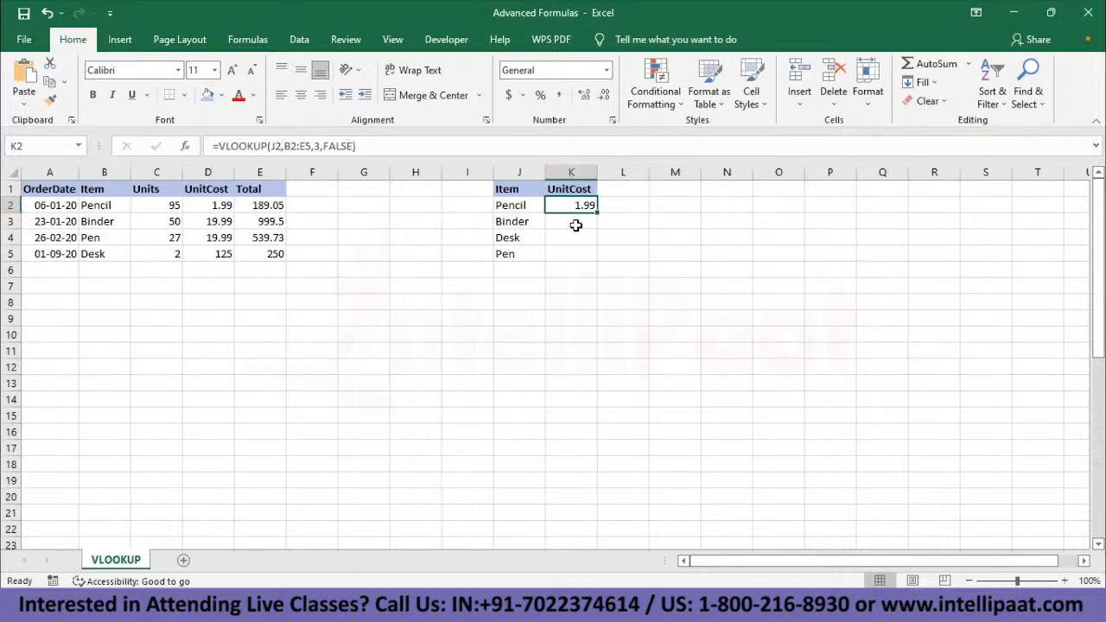
click(525, 222)
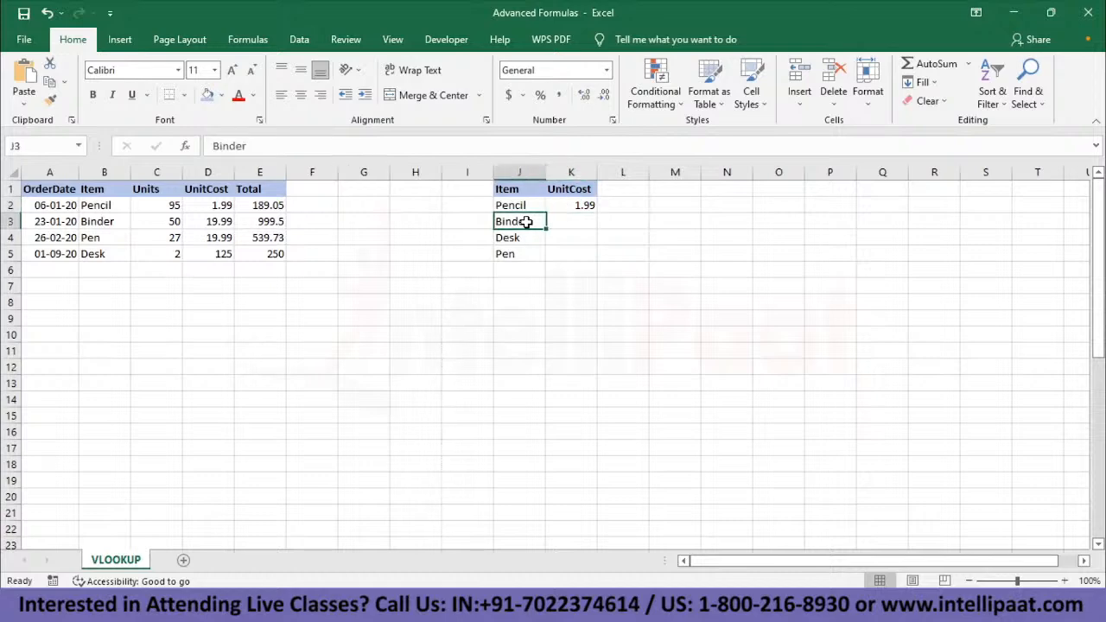
click(568, 223)
text(=)
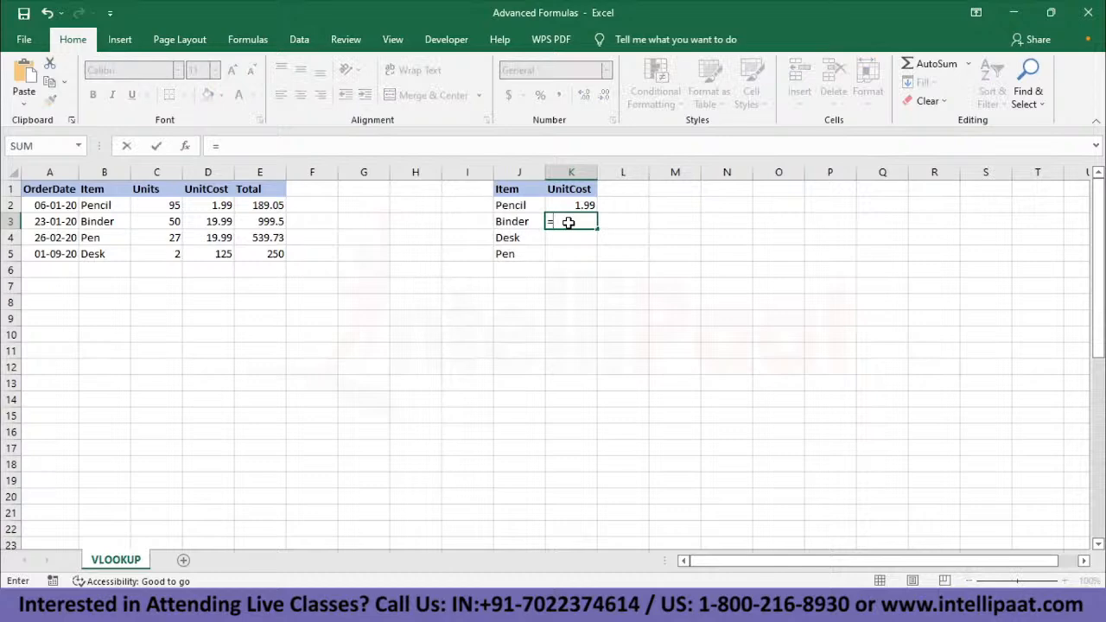
text(VLOOKUP()
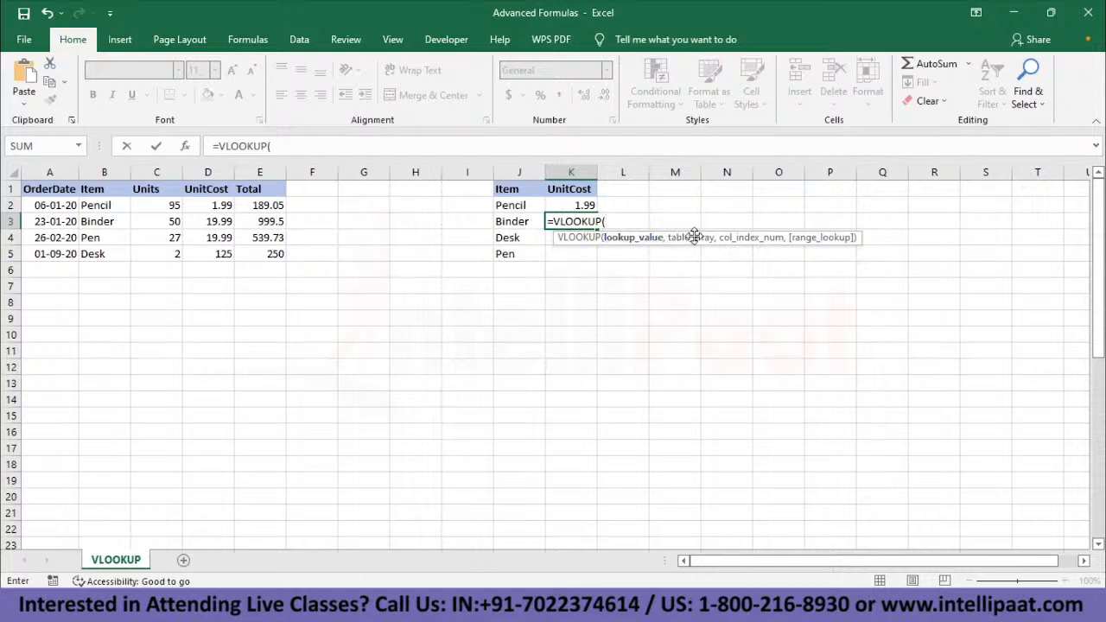
click(509, 222)
text(,)
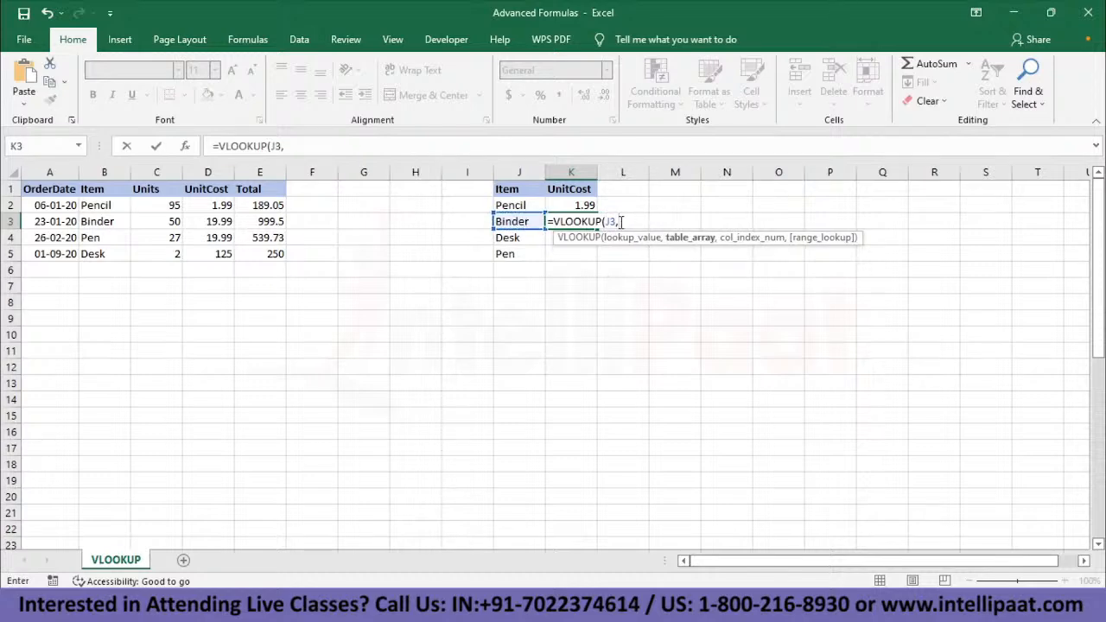
click(104, 207)
drag(132, 214, 284, 260)
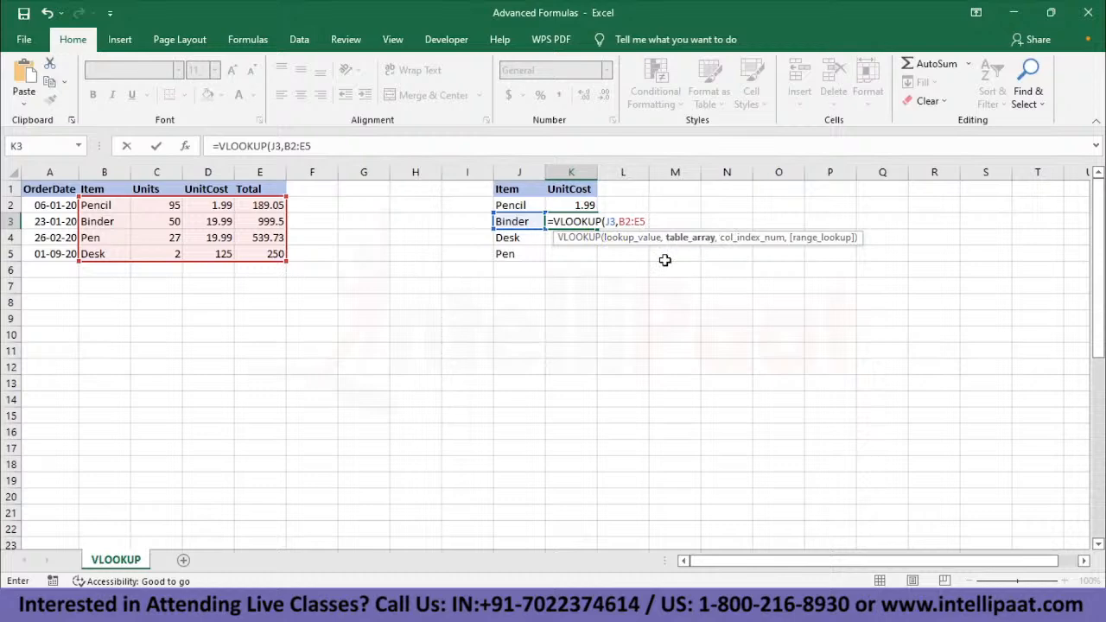
text(,)
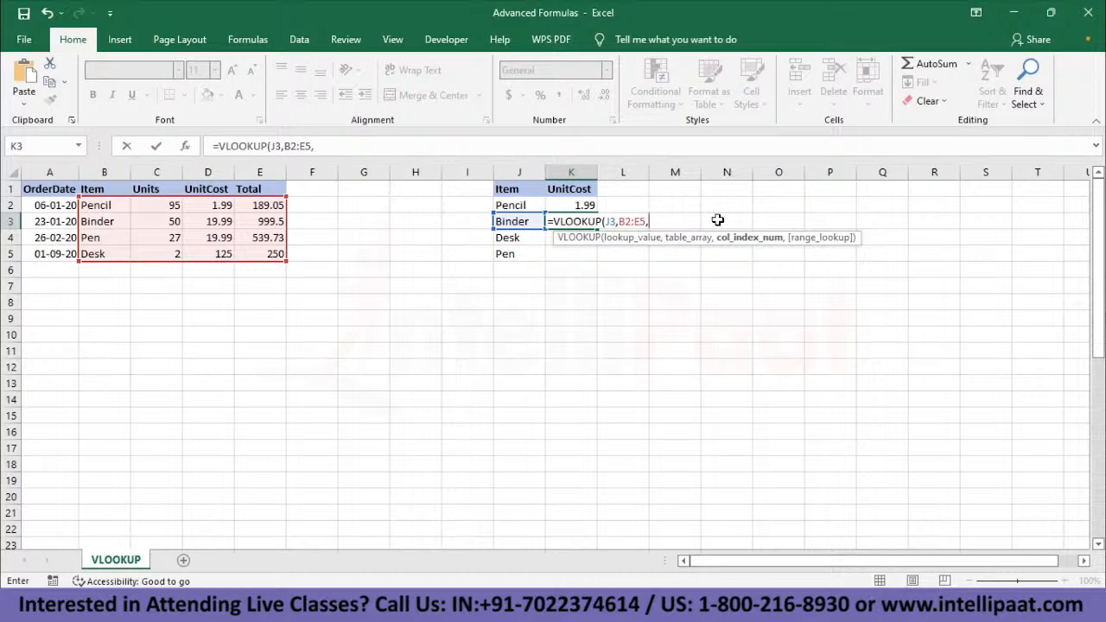
text(3,)
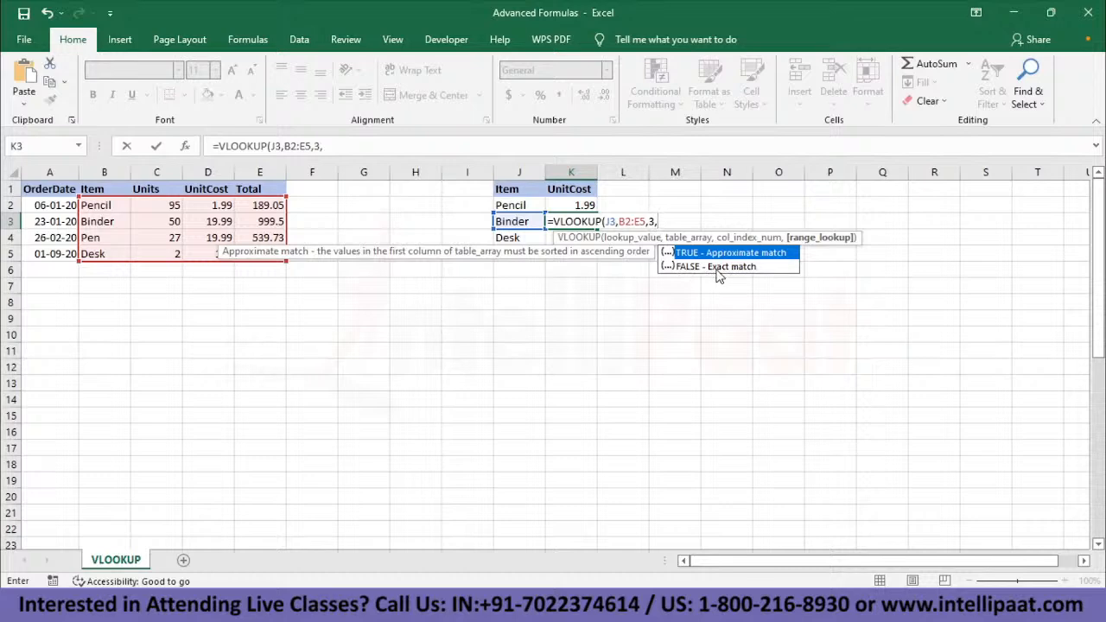
text(FALSE))
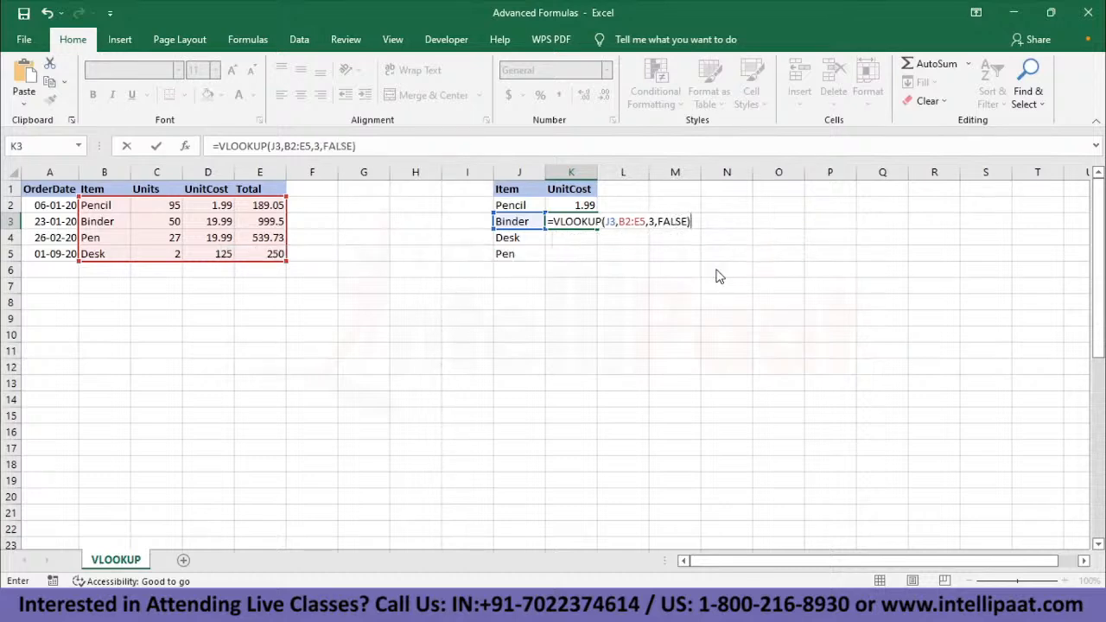
key(Return)
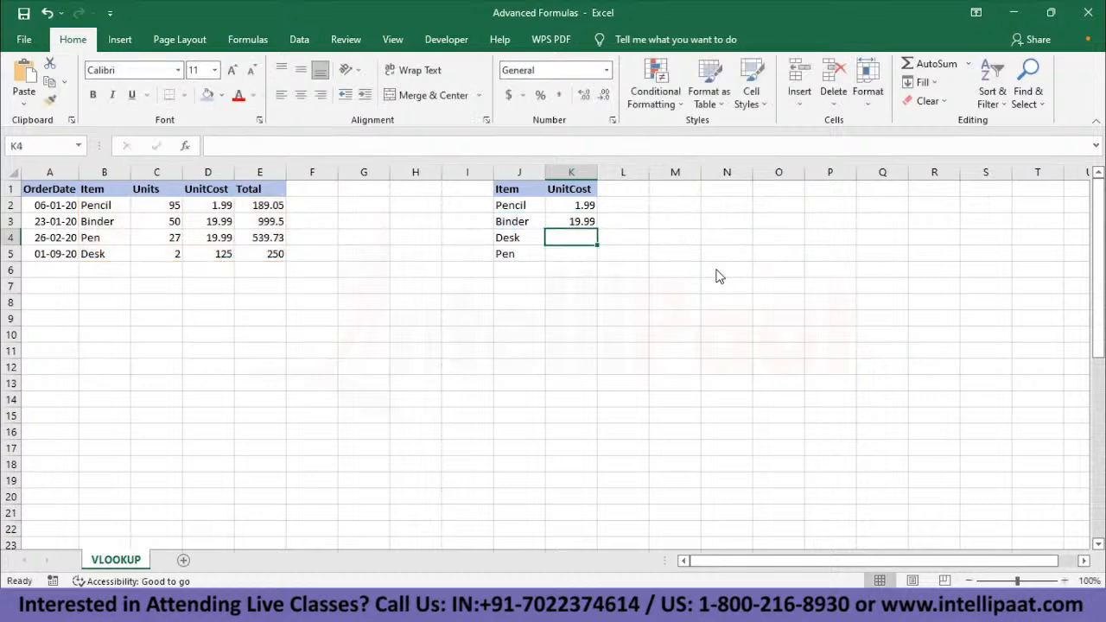
- Compare the looked-up Binder unit cost in K3 with the source value in D3
click(573, 221)
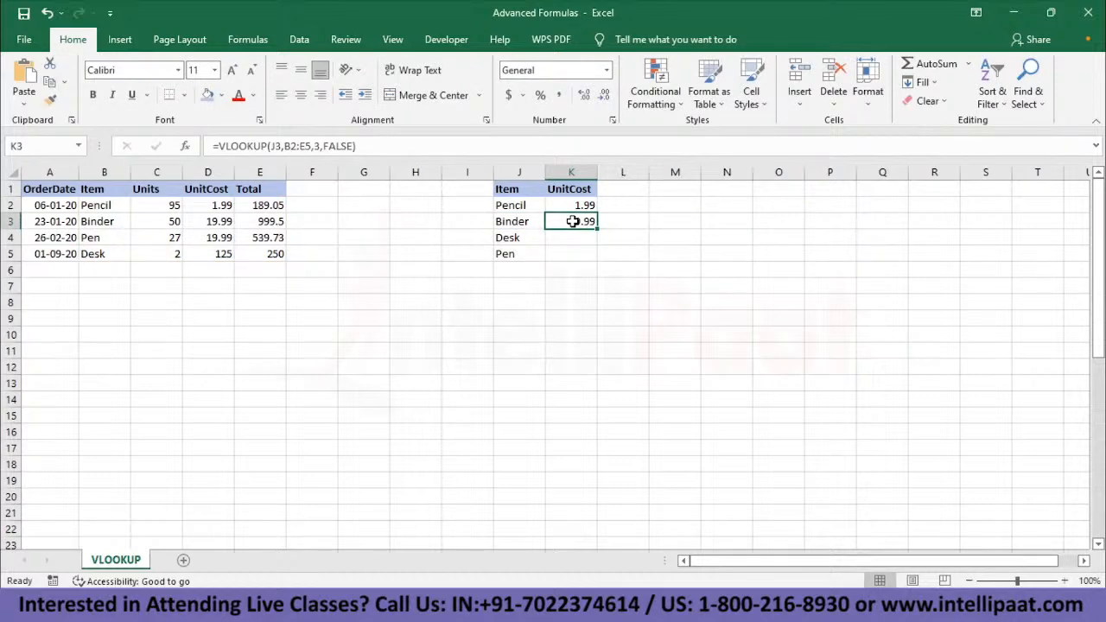
click(212, 223)
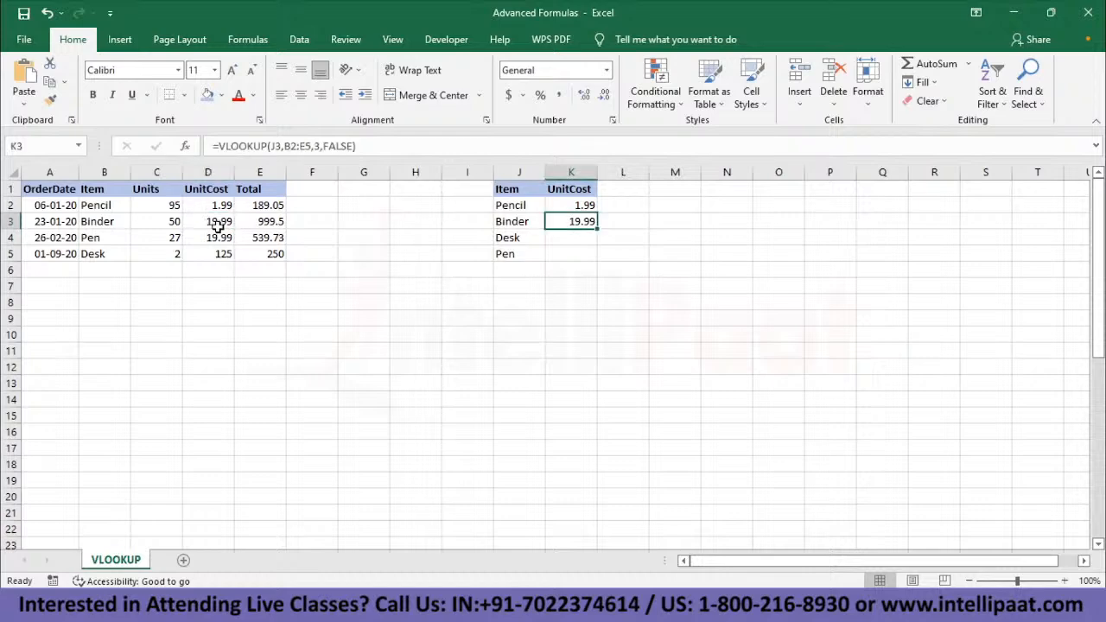
click(219, 225)
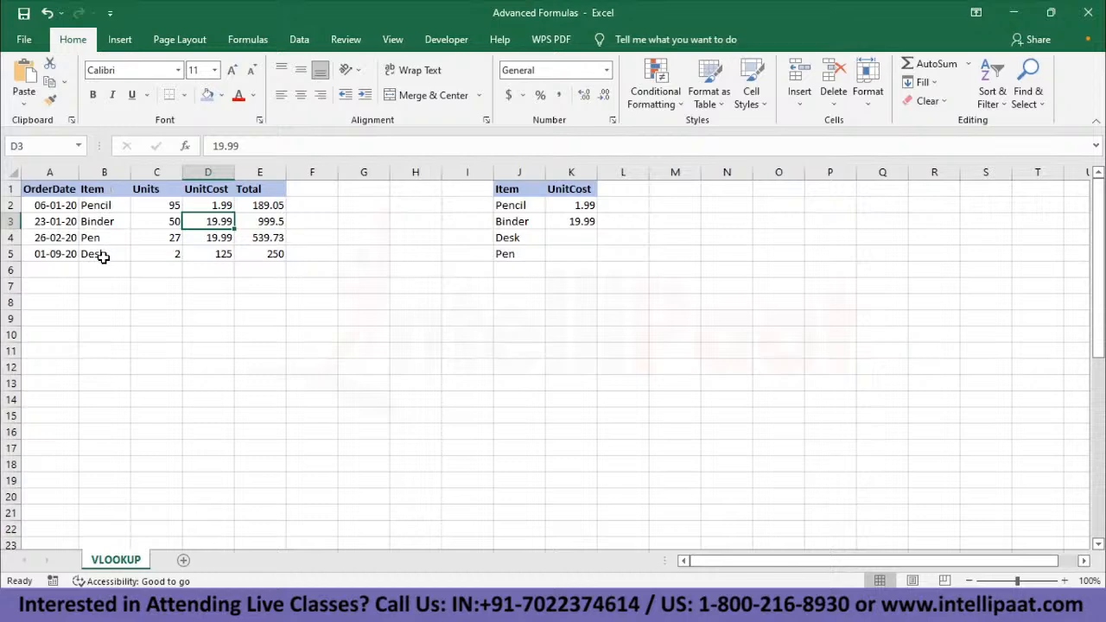
click(557, 223)
- Look up Desk's unit cost in K4 with the exact-match formula =VLOOKUP(J4,B2:E5,3,FALSE)
click(580, 242)
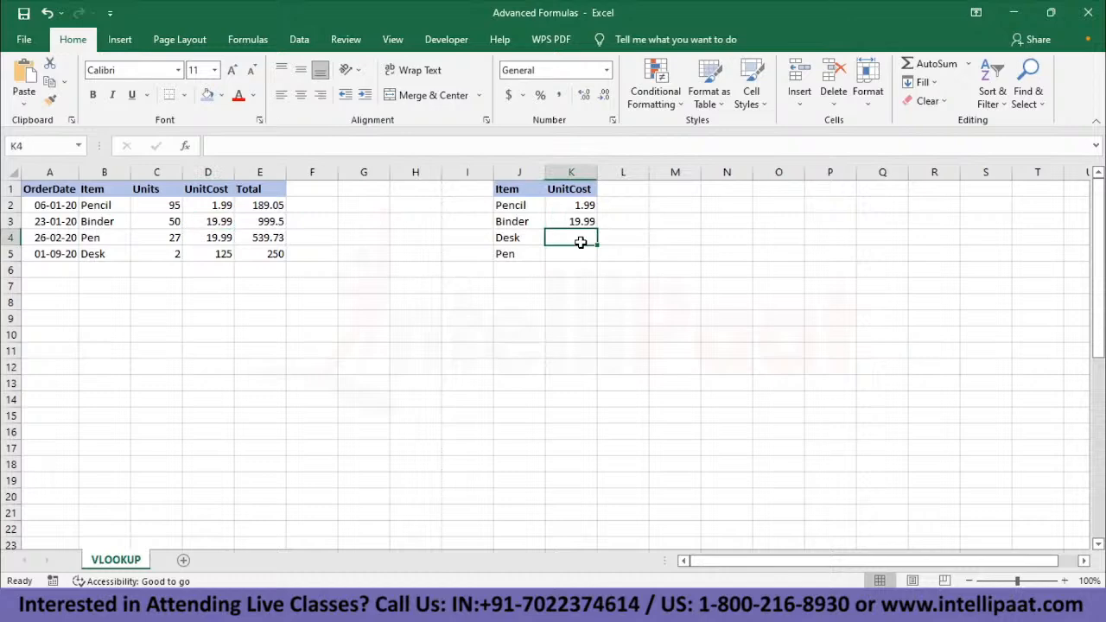
text(=VLLOKU)
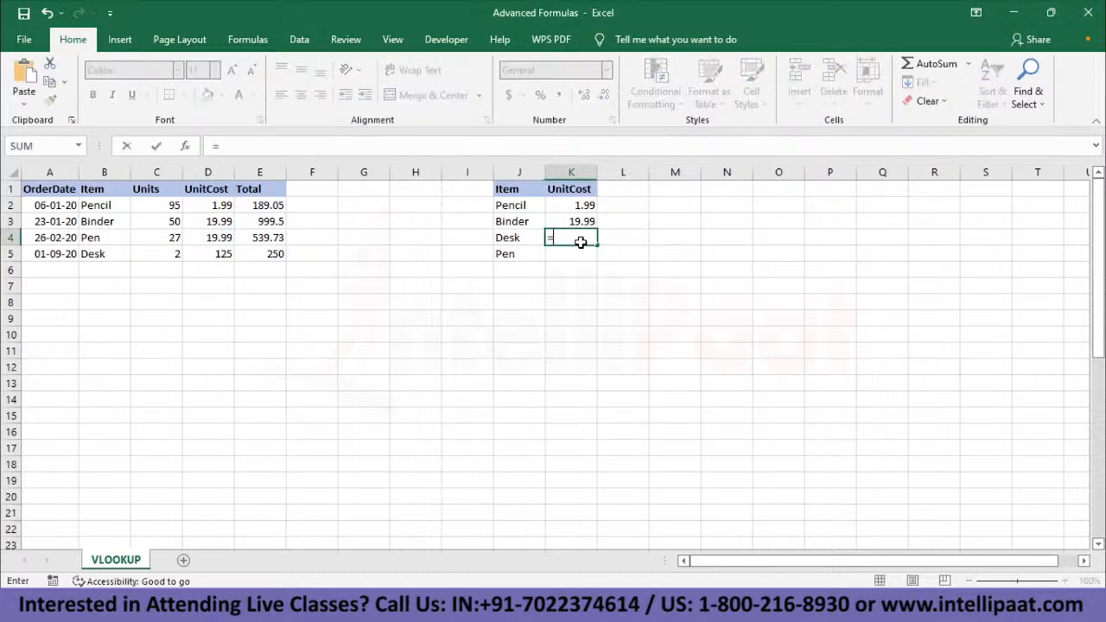
key(BackSpace)
key(BackSpace)
key(BackSpace)
key(BackSpace)
text(OOKUP()
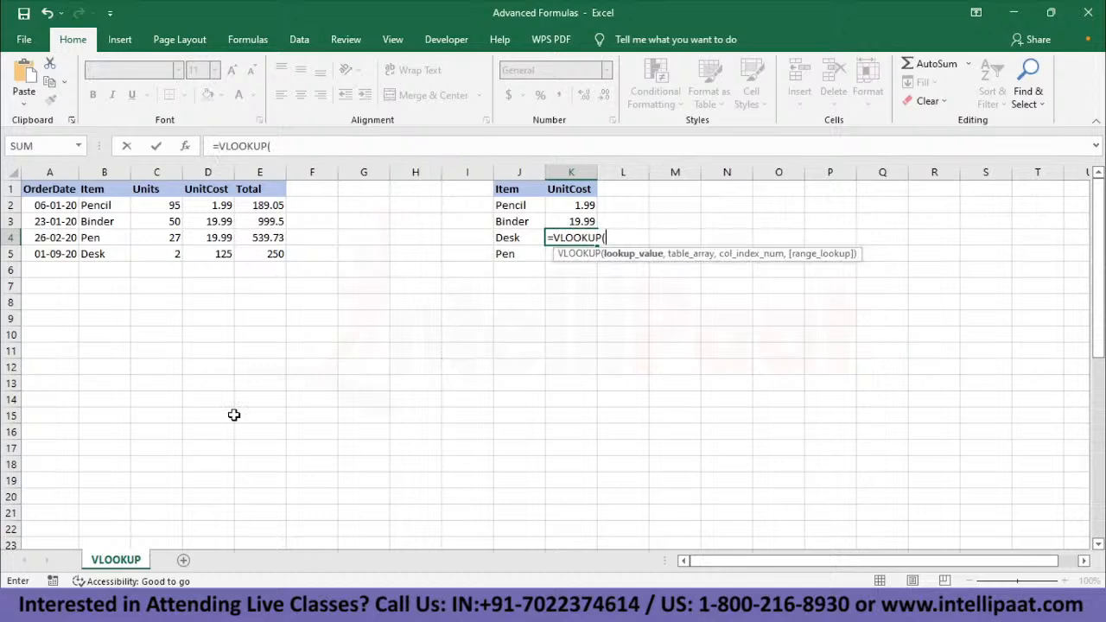
click(499, 236)
text(,)
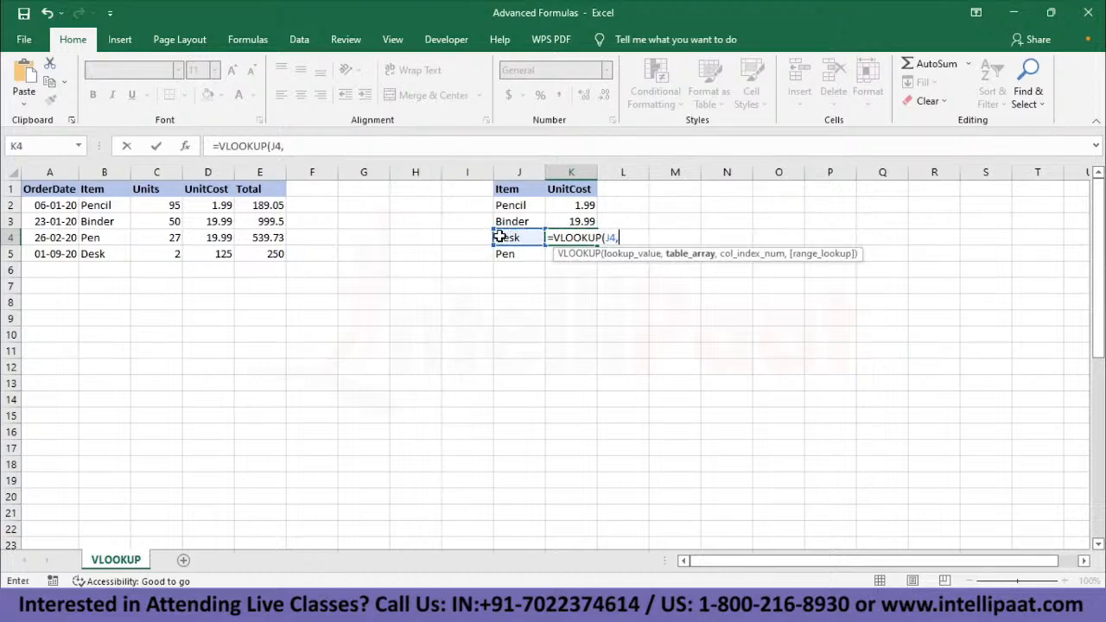
click(104, 205)
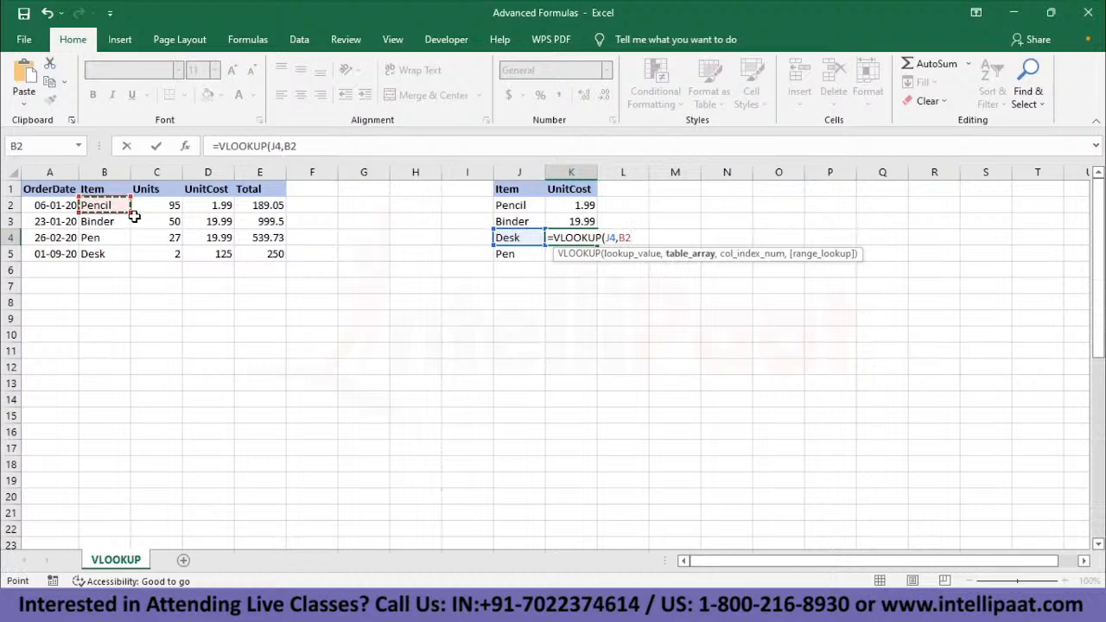
drag(104, 205, 263, 254)
text(,)
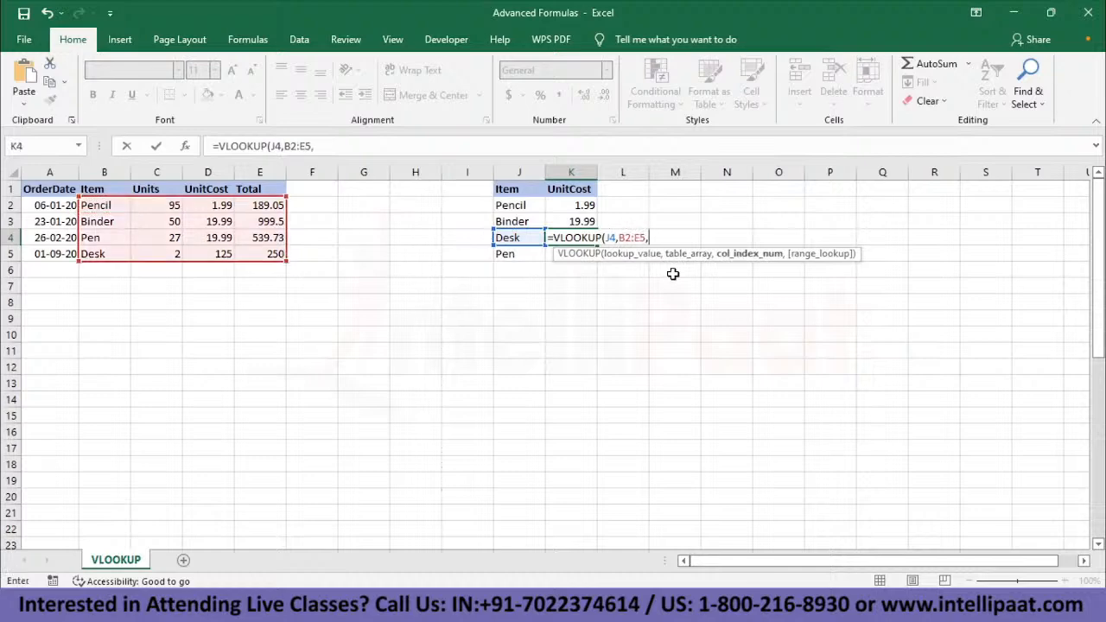
text(3,FALSE))
key(Return)
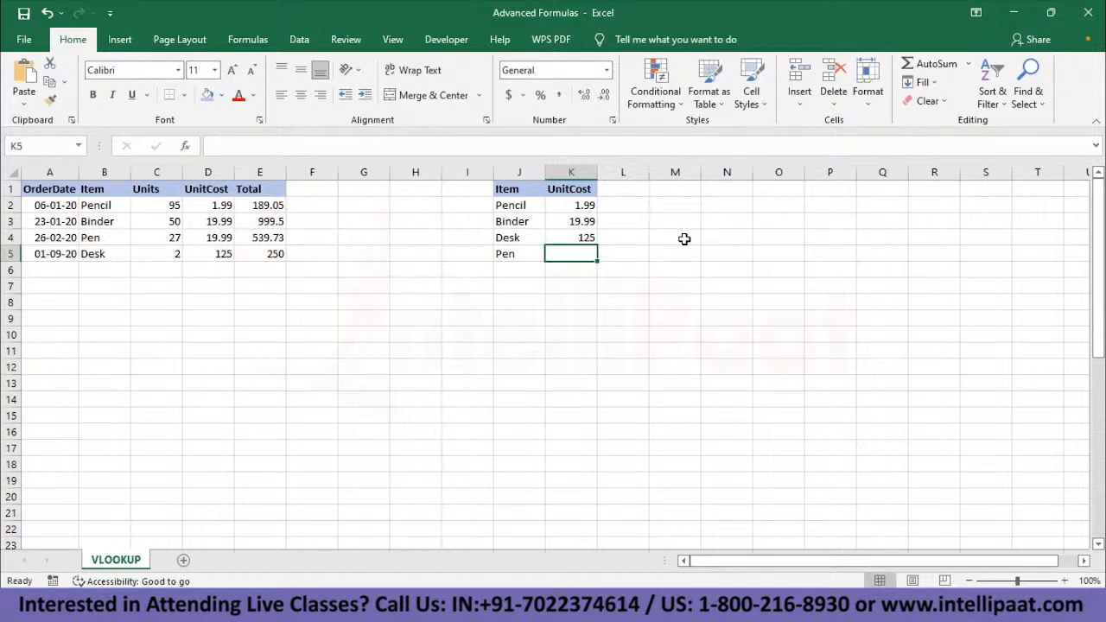
- Look up Pen's unit cost in K5 with the exact-match formula =VLOOKUP(J5,B2:E5,3,FALSE)
text(=VLOOKUP)
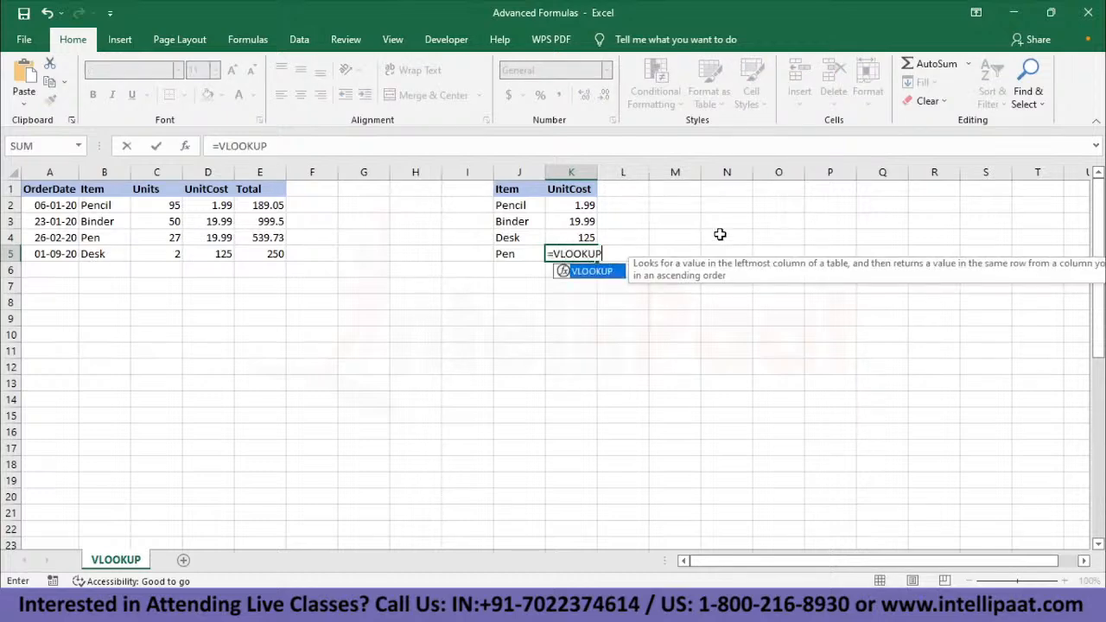
text(()
click(522, 255)
text(,)
drag(104, 205, 268, 254)
text(,)
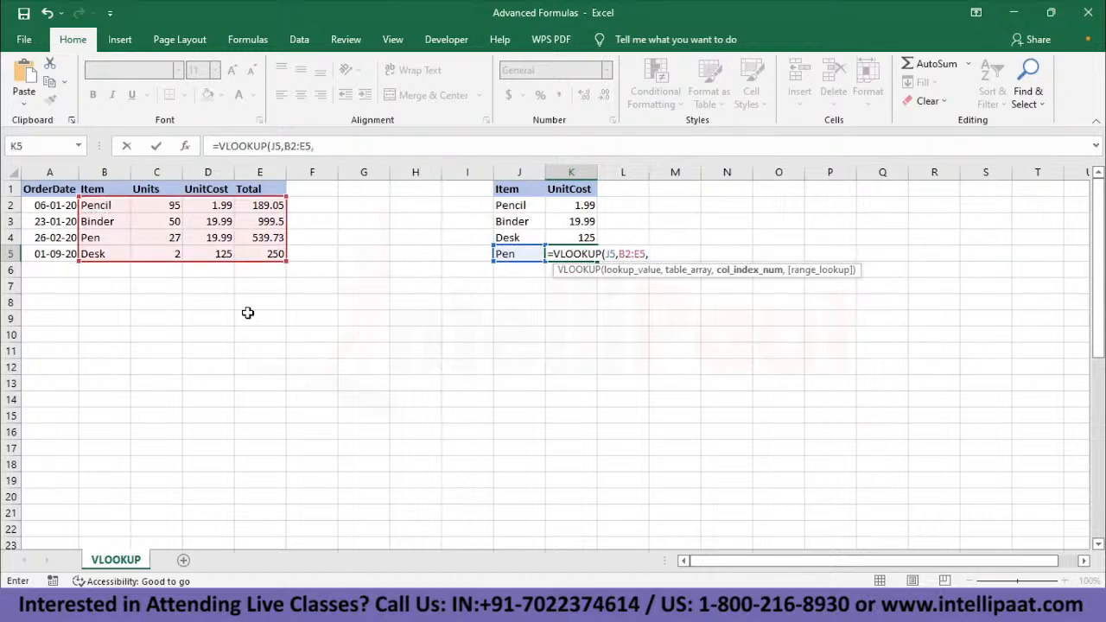
text(3,FALSE))
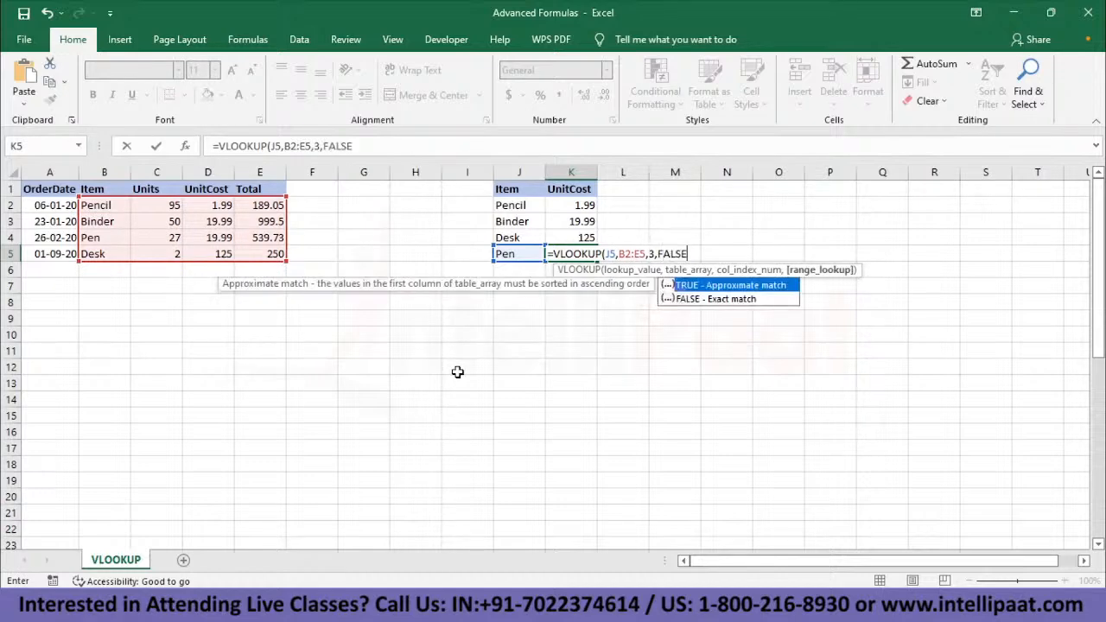
key(Return)
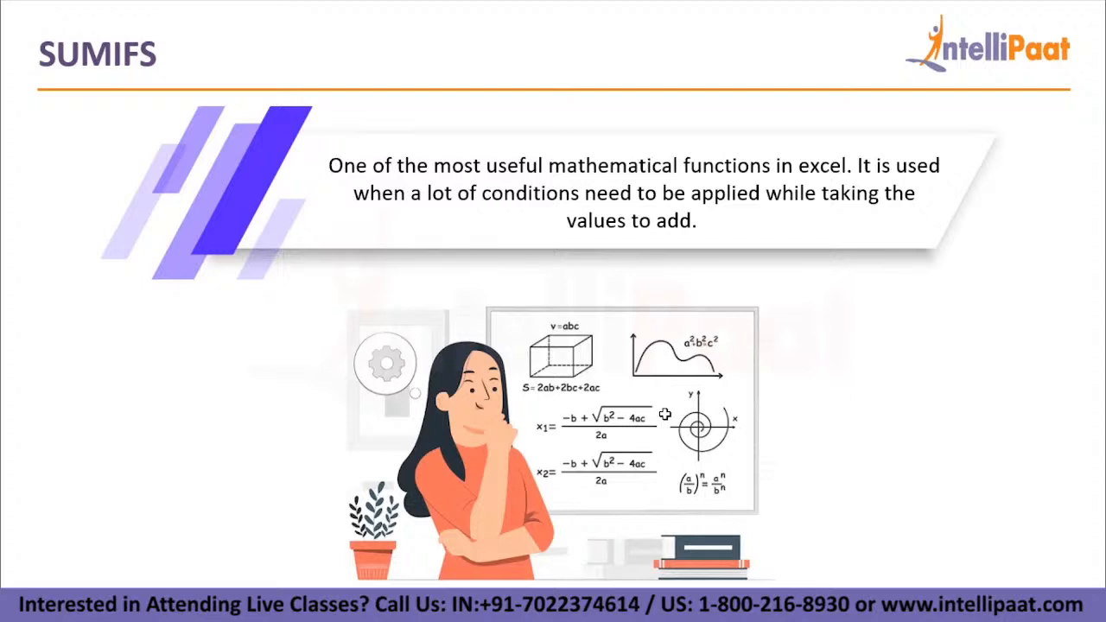
- Widen column A on the SUMIFS sheet to fit the OrderDate heading and look over the first Item entries
key(Right)
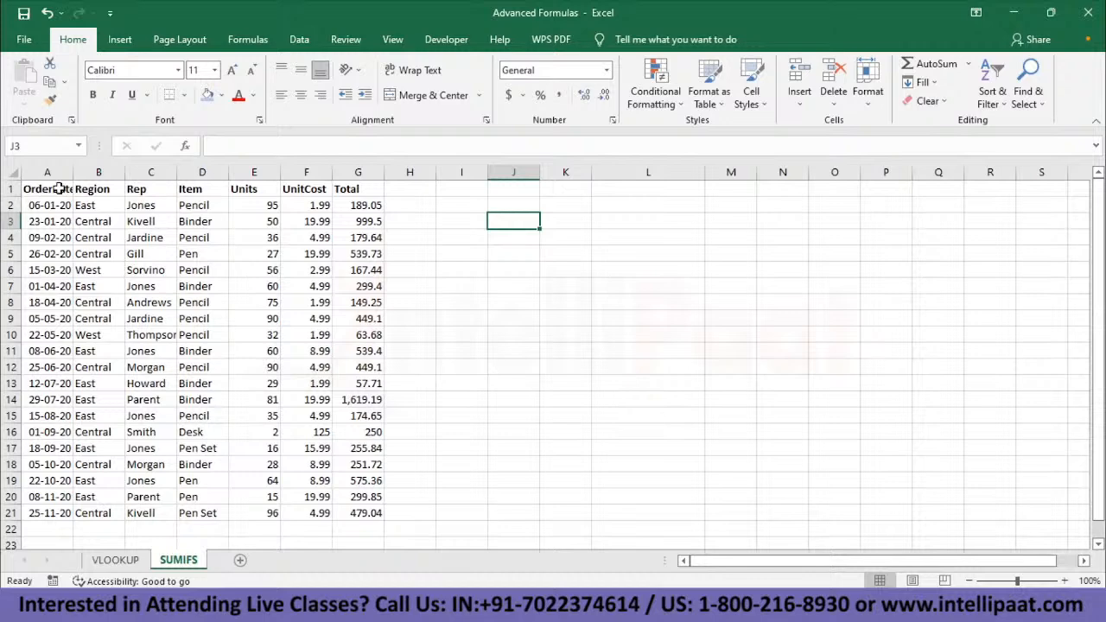
drag(72, 172, 90, 172)
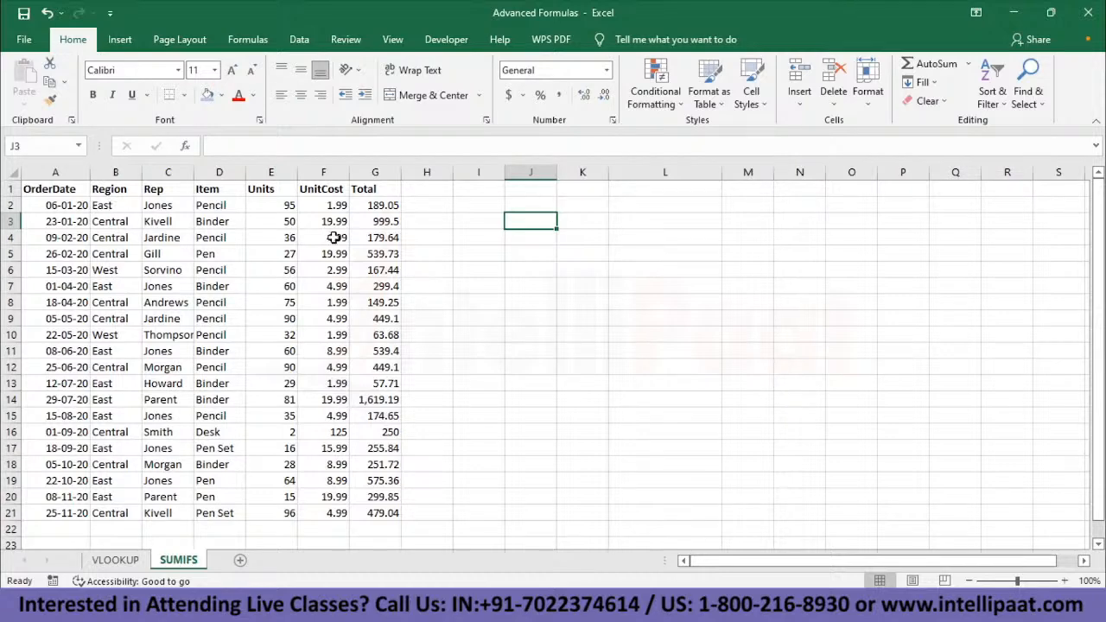
click(220, 207)
click(217, 221)
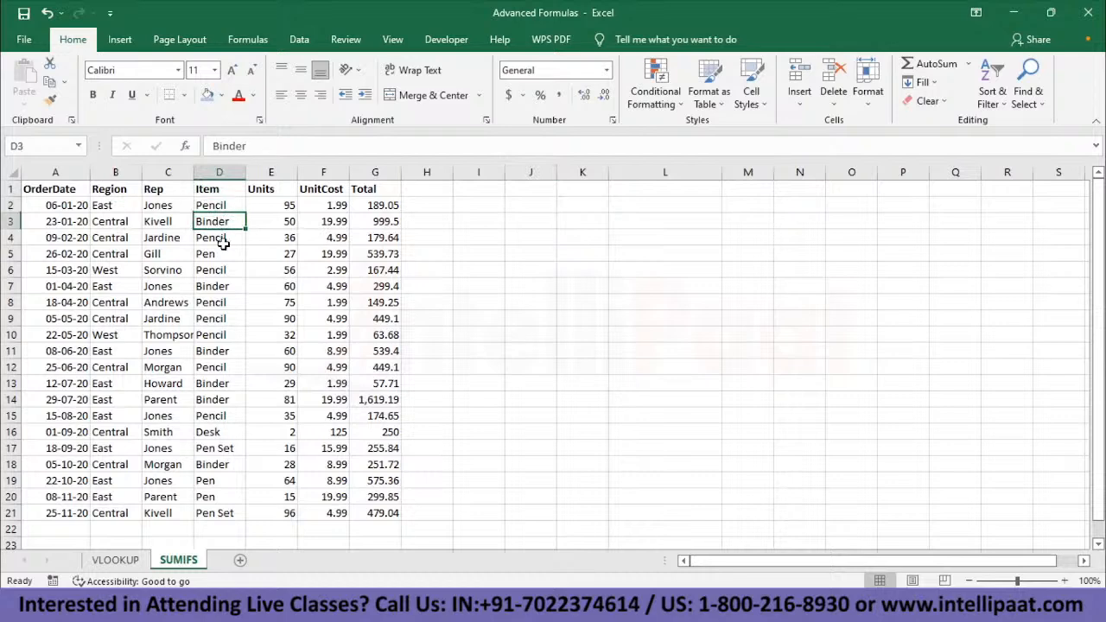
click(227, 255)
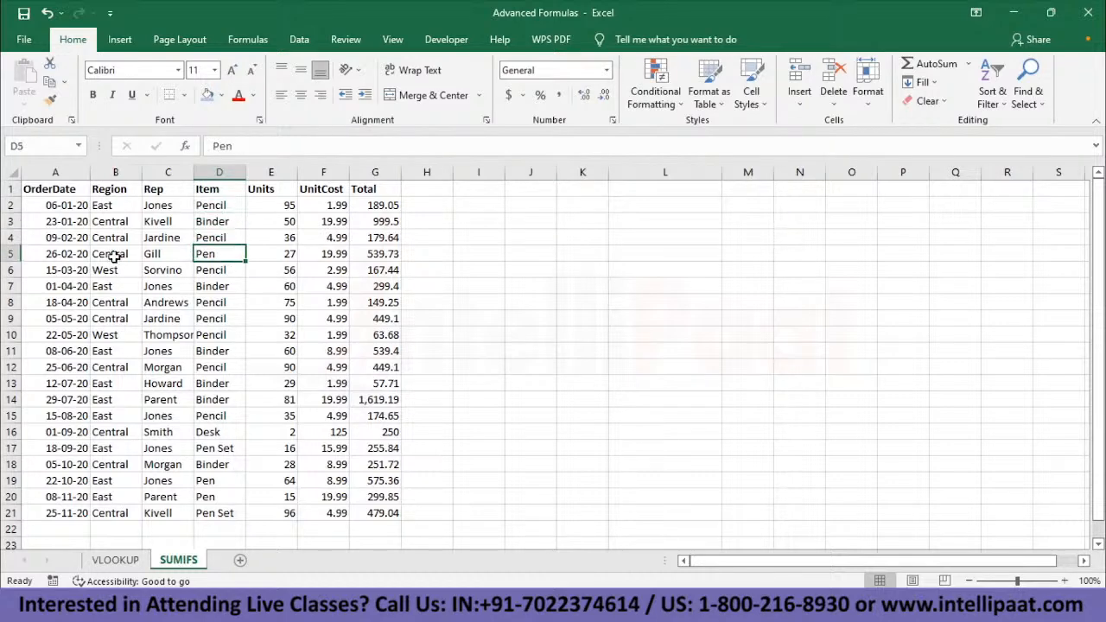
- Enter the headings "Item" in K1 and "Total from all Regions" in L1 for a summary table
click(591, 189)
text(Item)
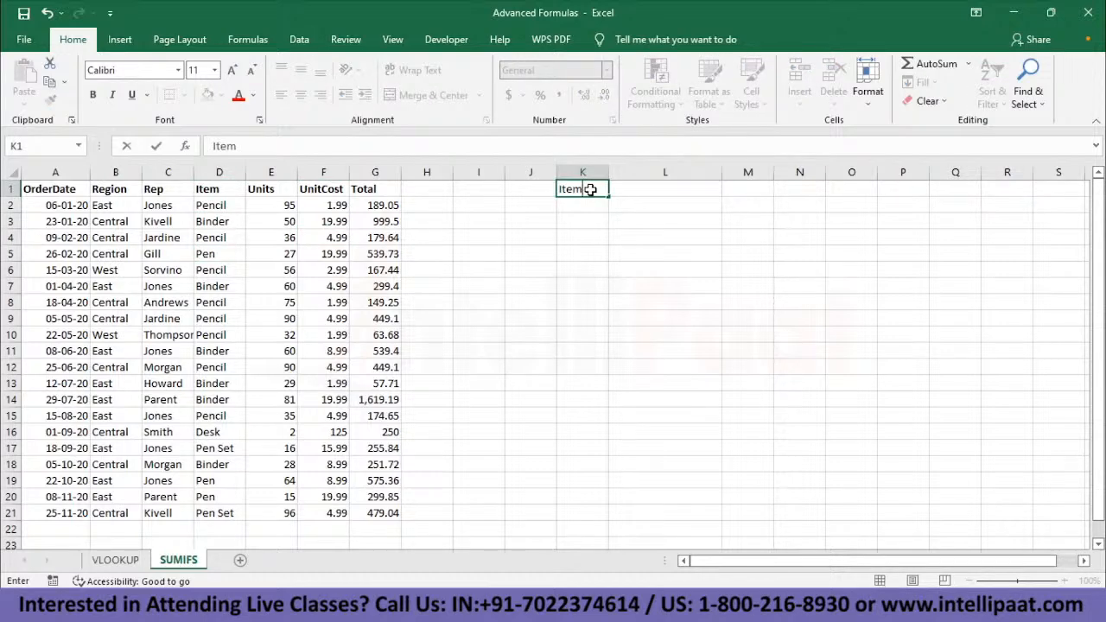
key(Tab)
text(Tortal from all )
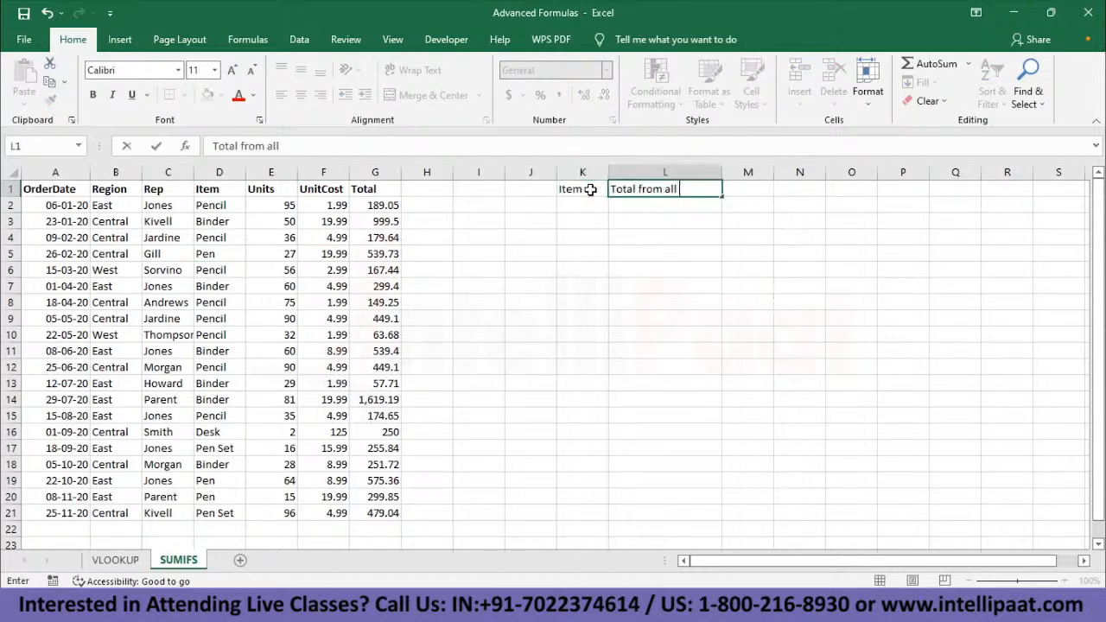
text(Regions)
key(Return)
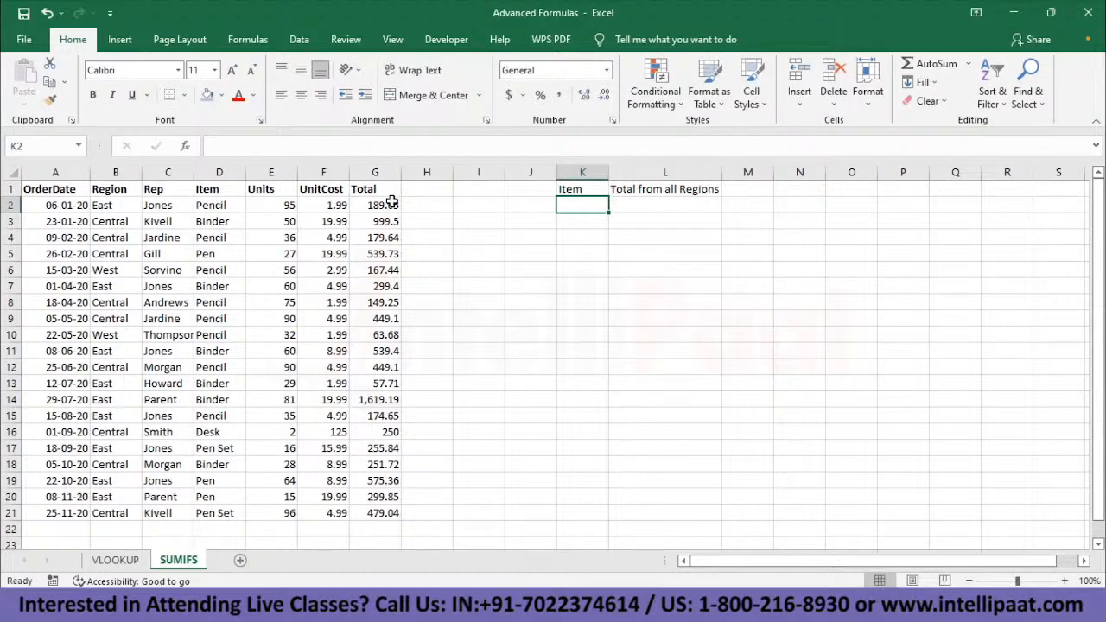
- Examine the Region, Item and Total values of the first Pencil orders in the sales data
click(104, 206)
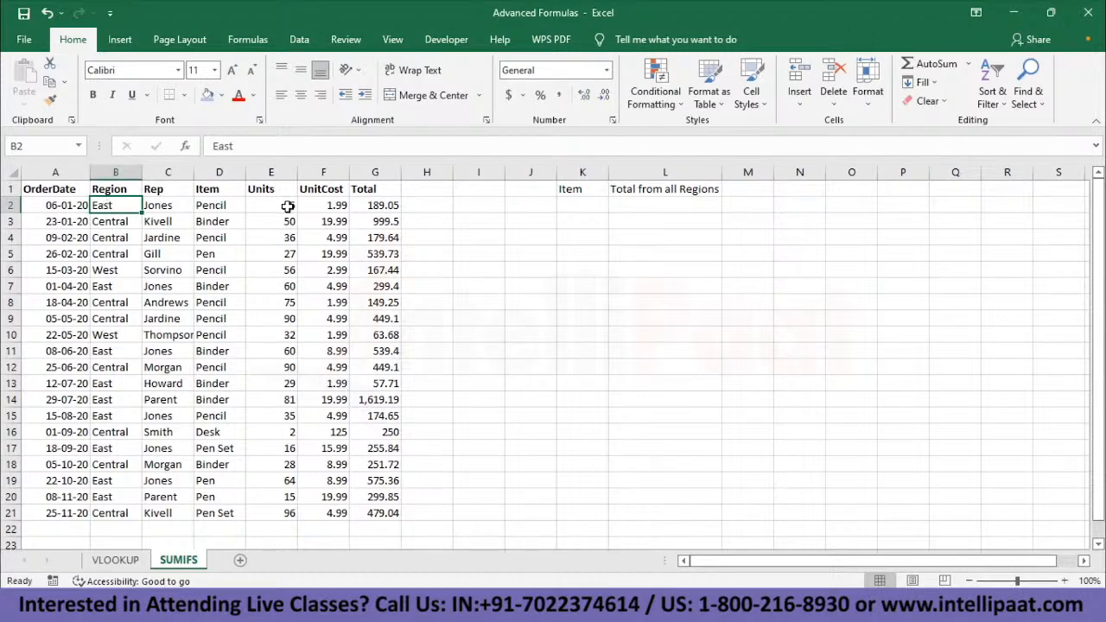
click(218, 206)
key(Down)
key(Down)
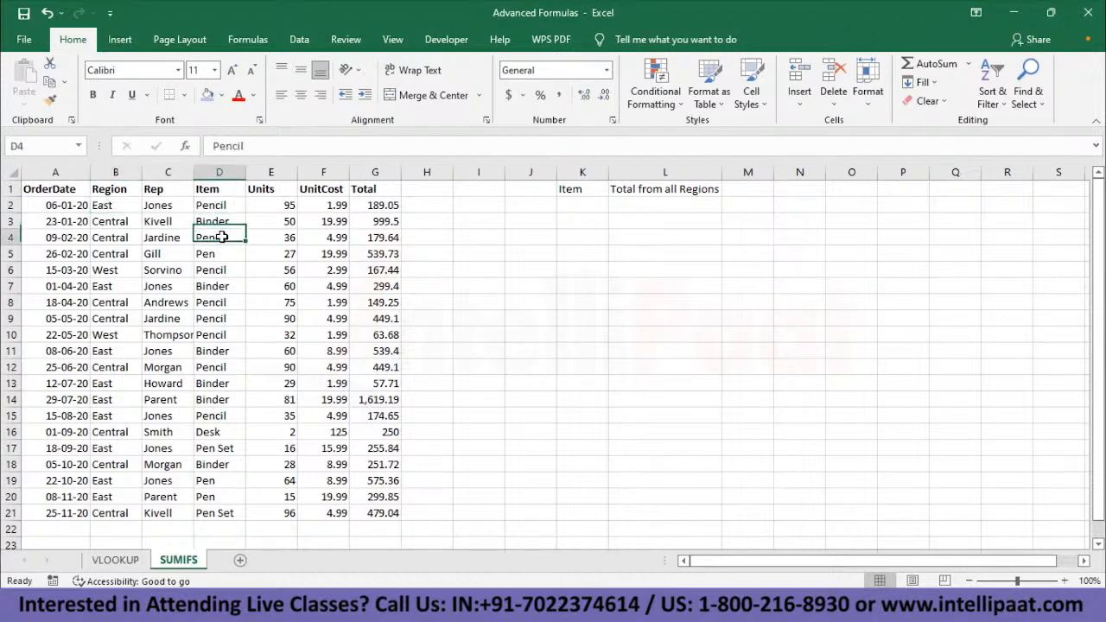
key(Down)
key(Down)
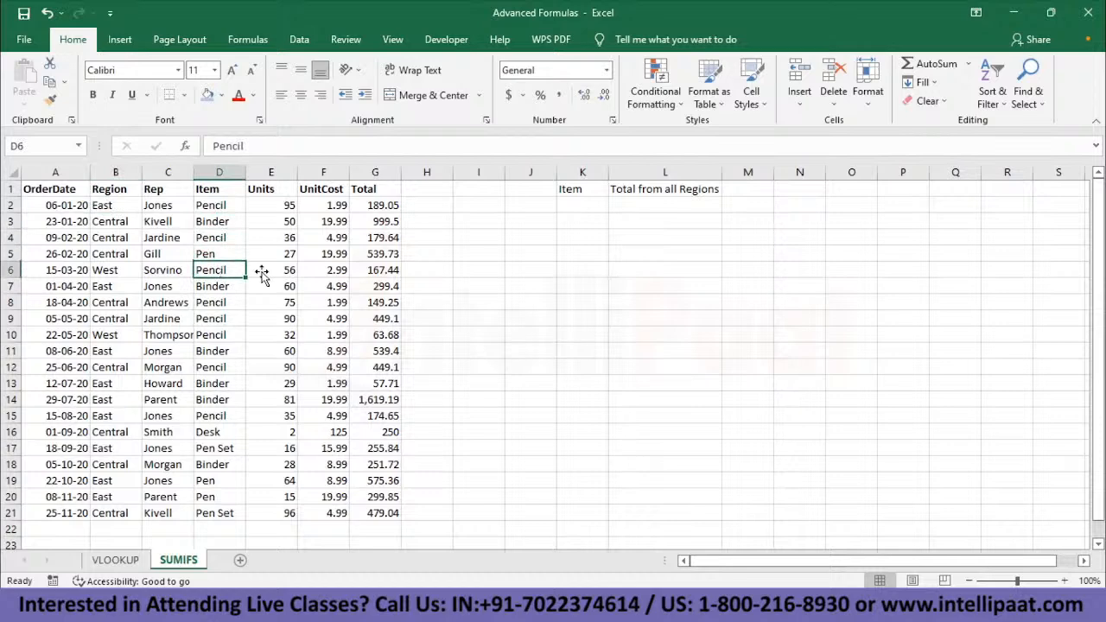
click(389, 273)
click(386, 233)
click(383, 205)
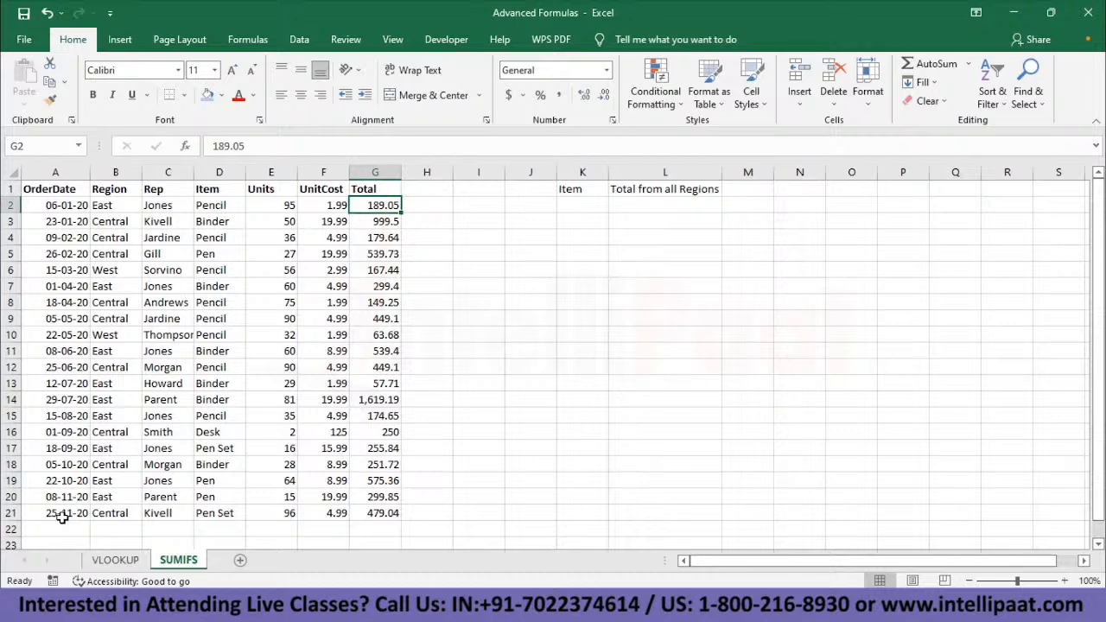
- List the items Pencil, Pen, Binder, Pen Set and Desk under the Item heading in K2:K6
click(577, 204)
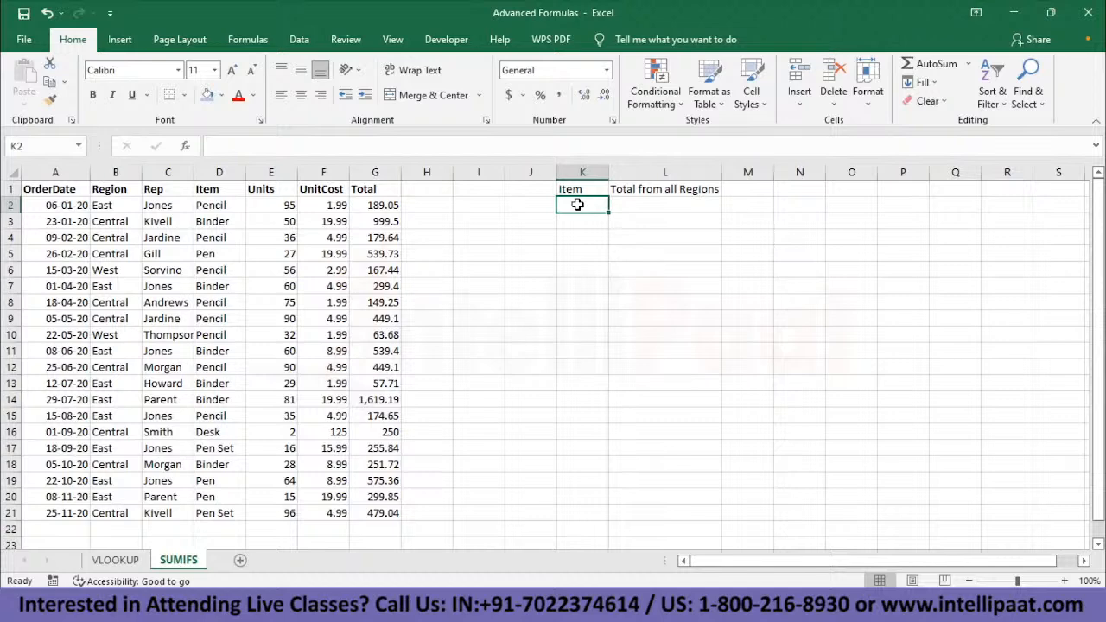
text(=)
key(BackSpace)
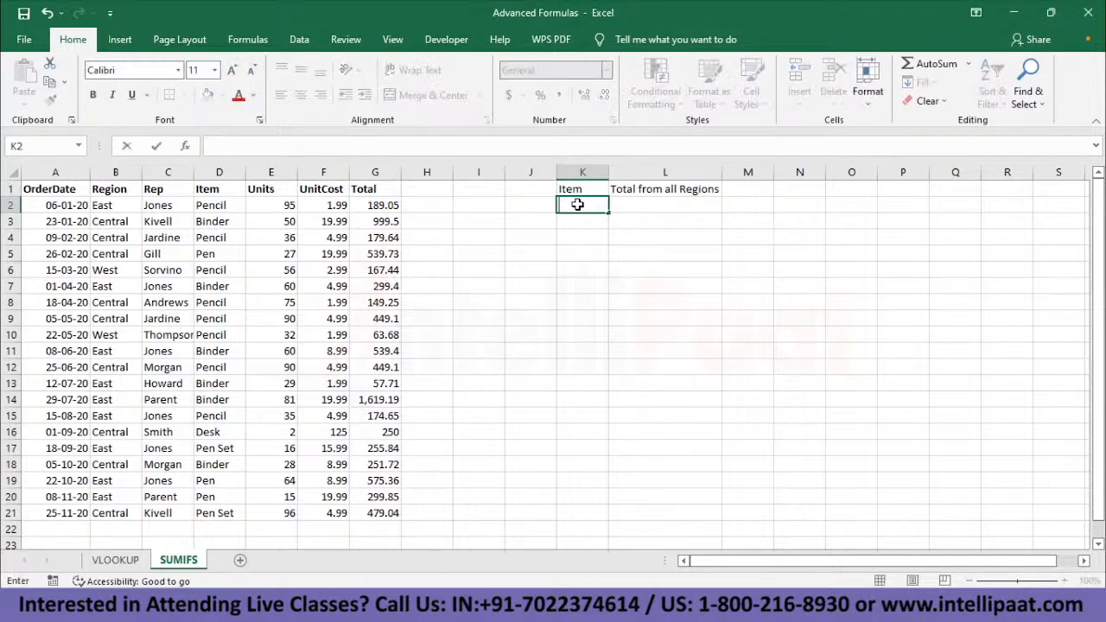
text(Pencil)
key(Return)
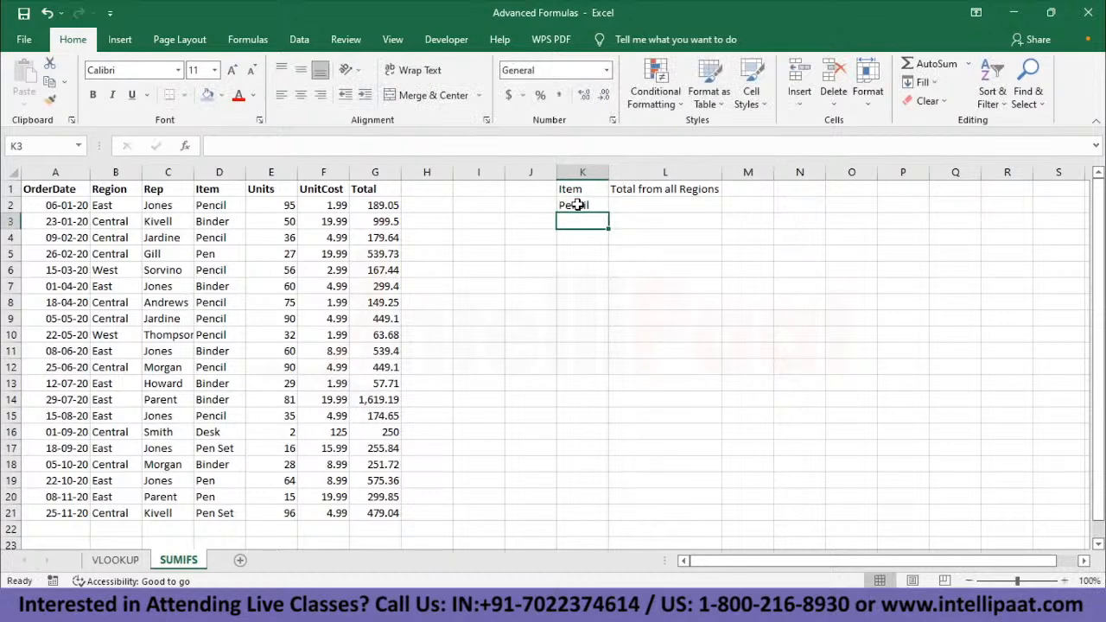
text(Pen)
key(Return)
text(Binder)
key(Return)
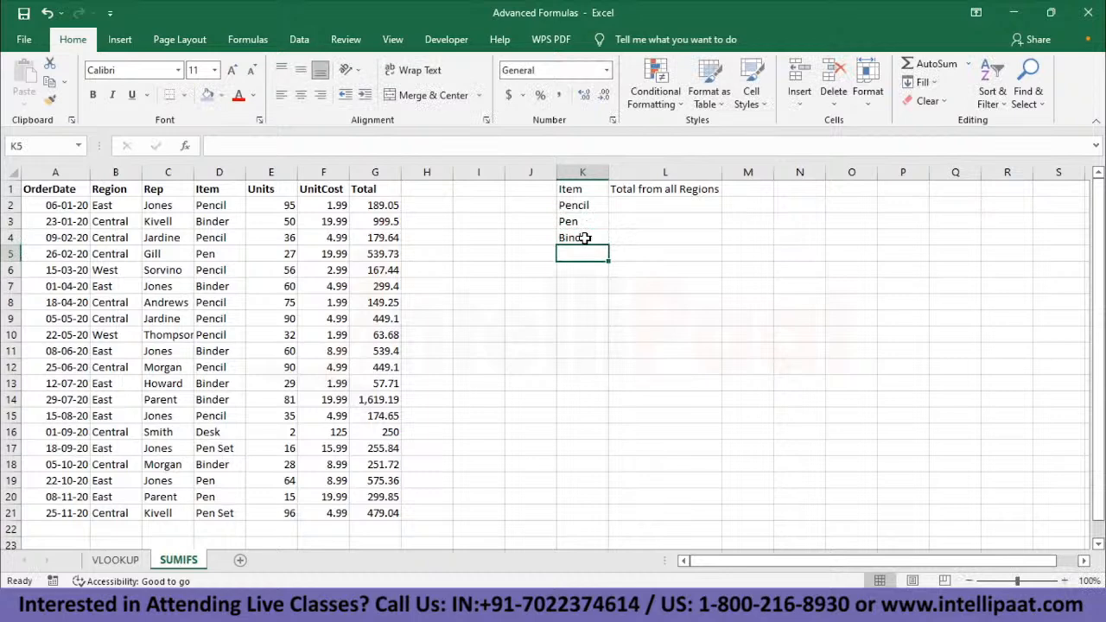
text(Pen Set)
key(Return)
text(Desk)
key(Tab)
- Start a SUMIFS formula in L2 for Pencil with the Total values G2:G21 as the sum range
key(Up)
key(Up)
key(Up)
key(Up)
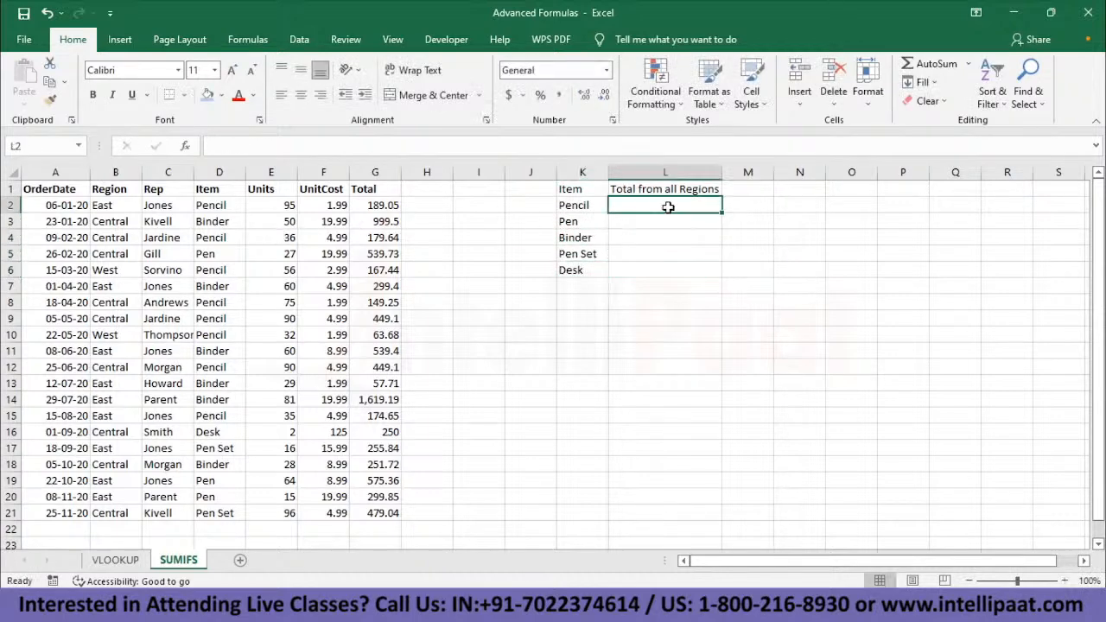
text(=)
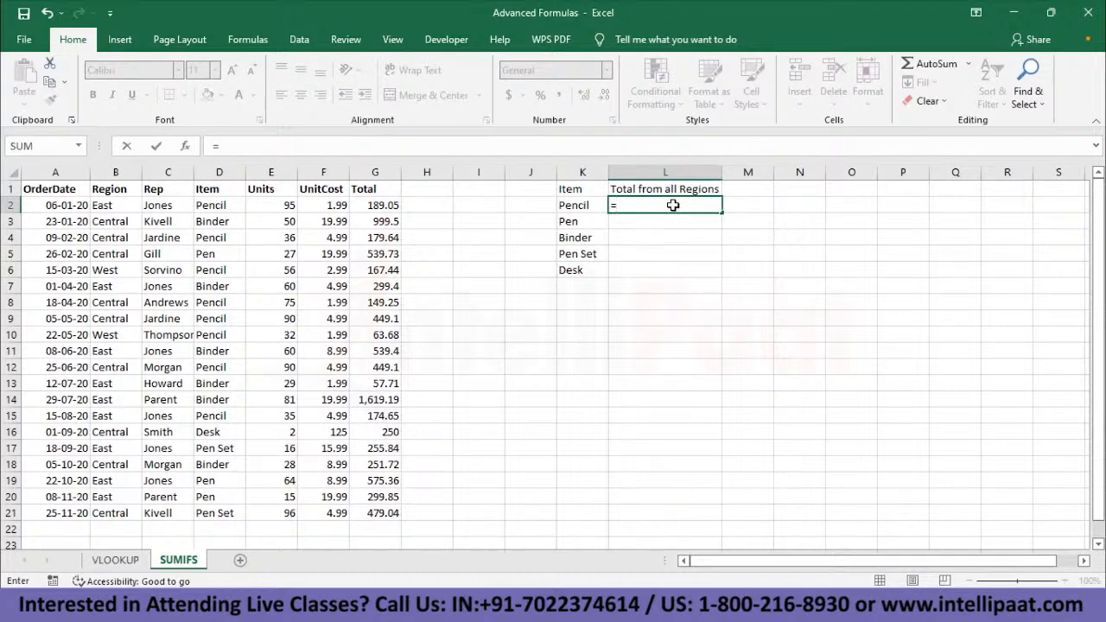
text(Sumifs)
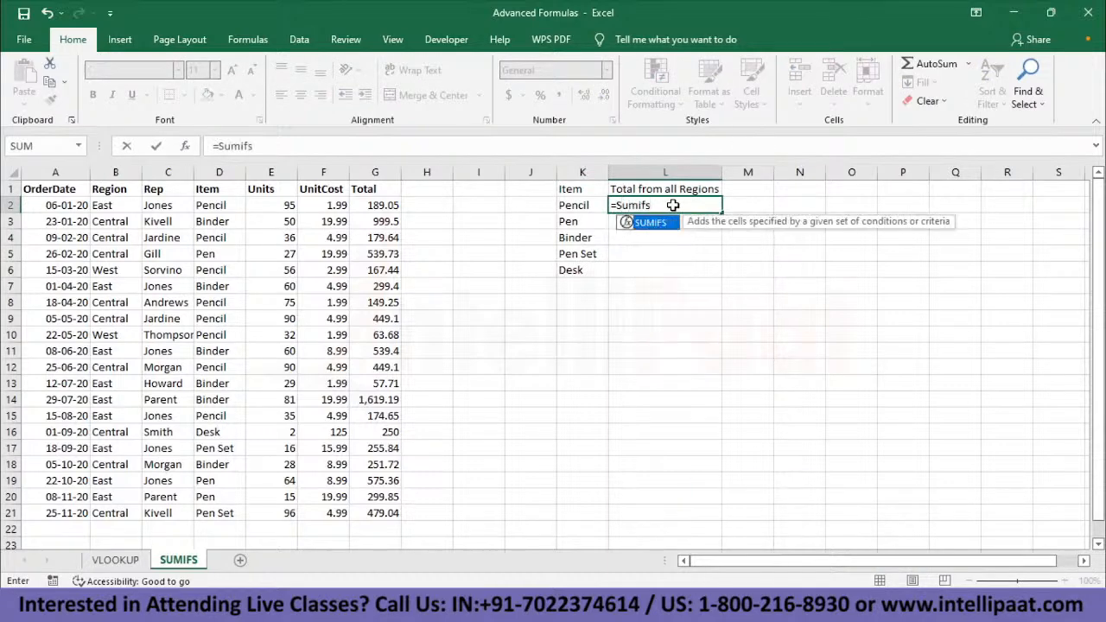
key(Tab)
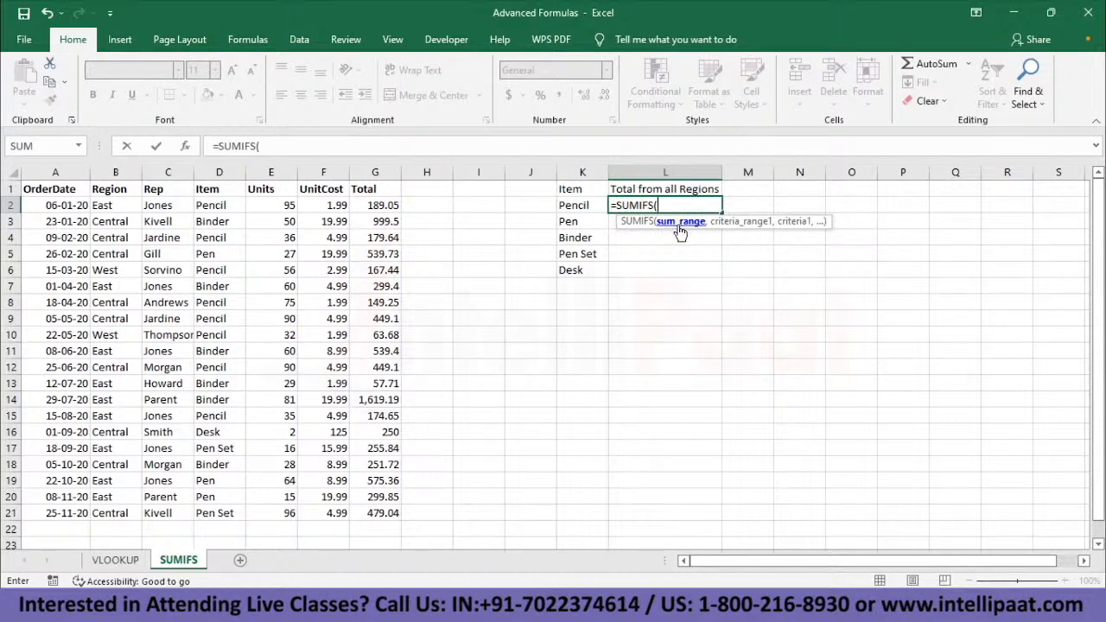
click(378, 208)
drag(400, 214, 380, 513)
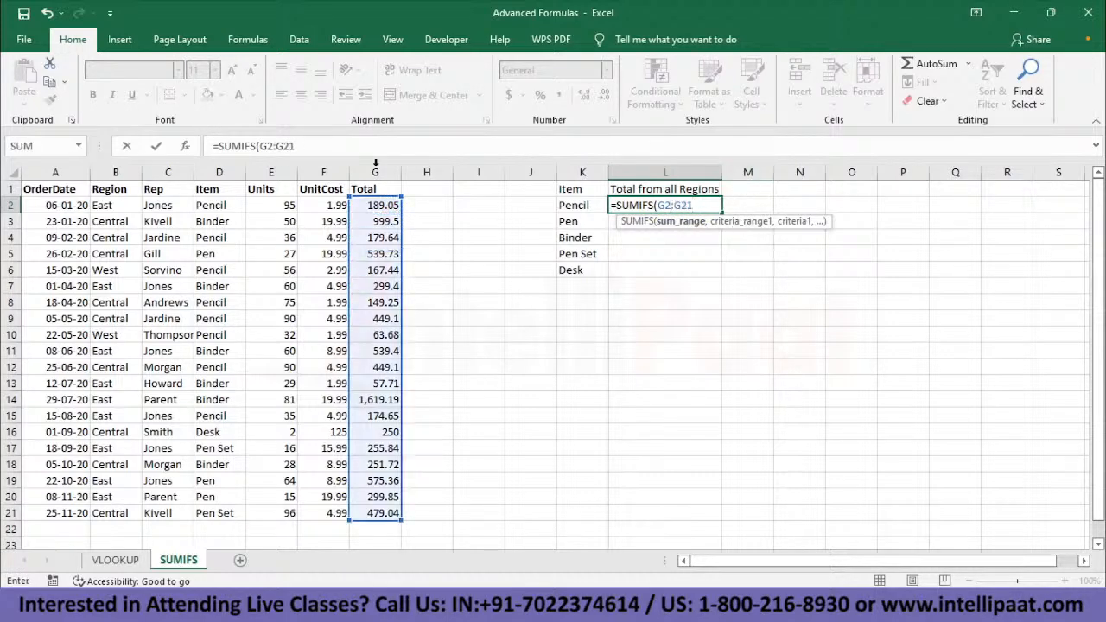
- Complete Pencil's SUMIFS formula in L2 with criteria range D2:D21 and criterion D2
text(,)
click(213, 207)
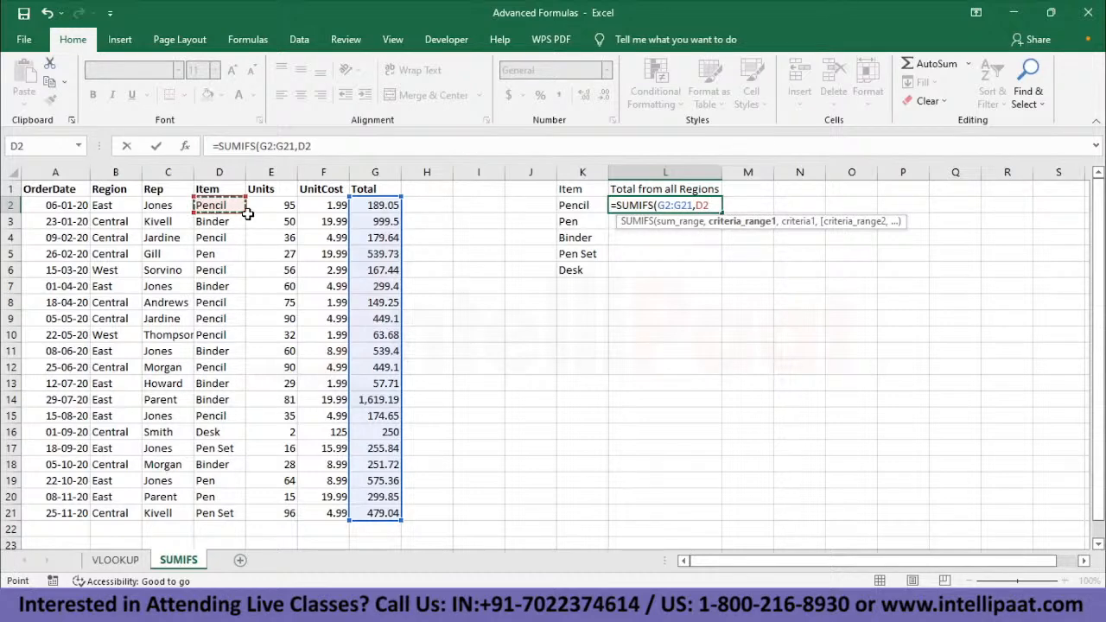
mouse_move(245, 213)
mouse_down()
mouse_move(259, 506)
mouse_move(270, 518)
mouse_move(241, 519)
mouse_move(236, 487)
mouse_move(234, 515)
mouse_move(231, 209)
mouse_up()
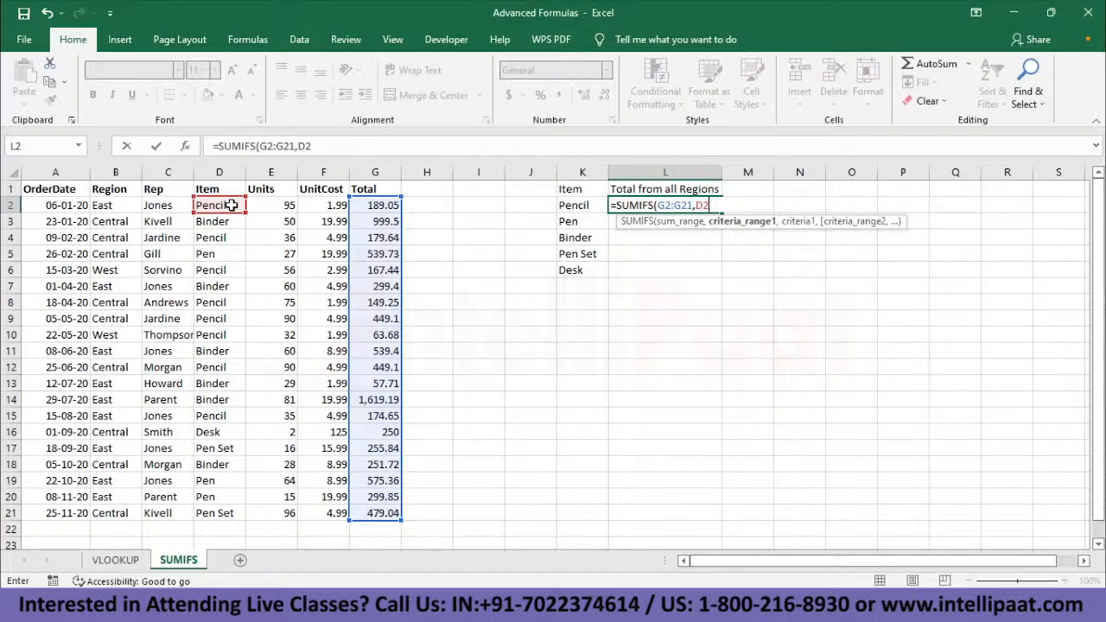
key(Return)
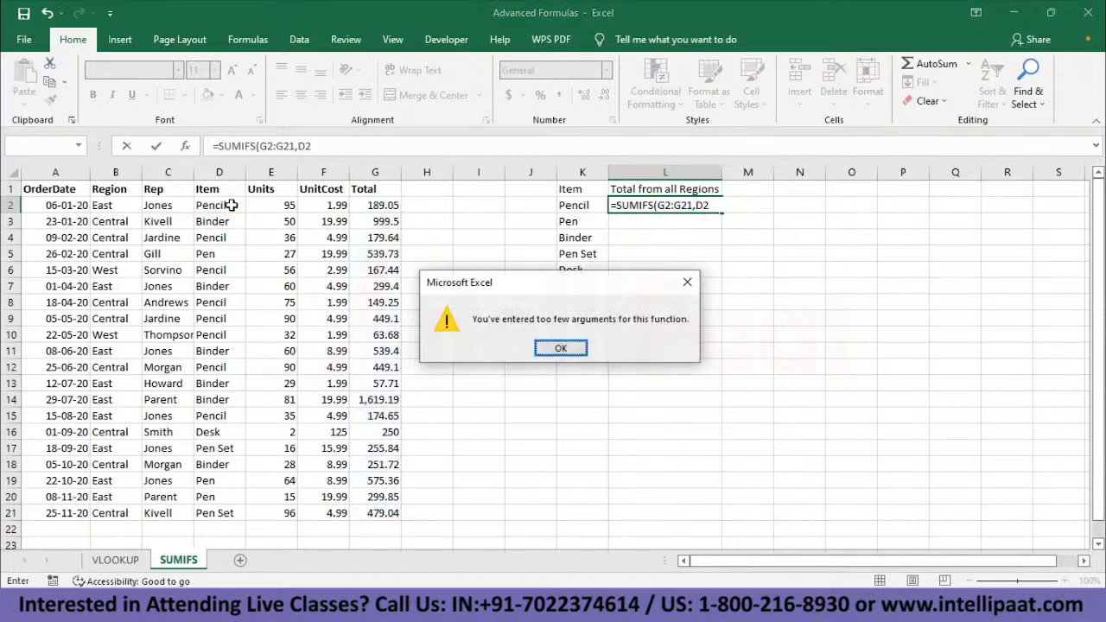
key(Return)
drag(232, 204, 229, 512)
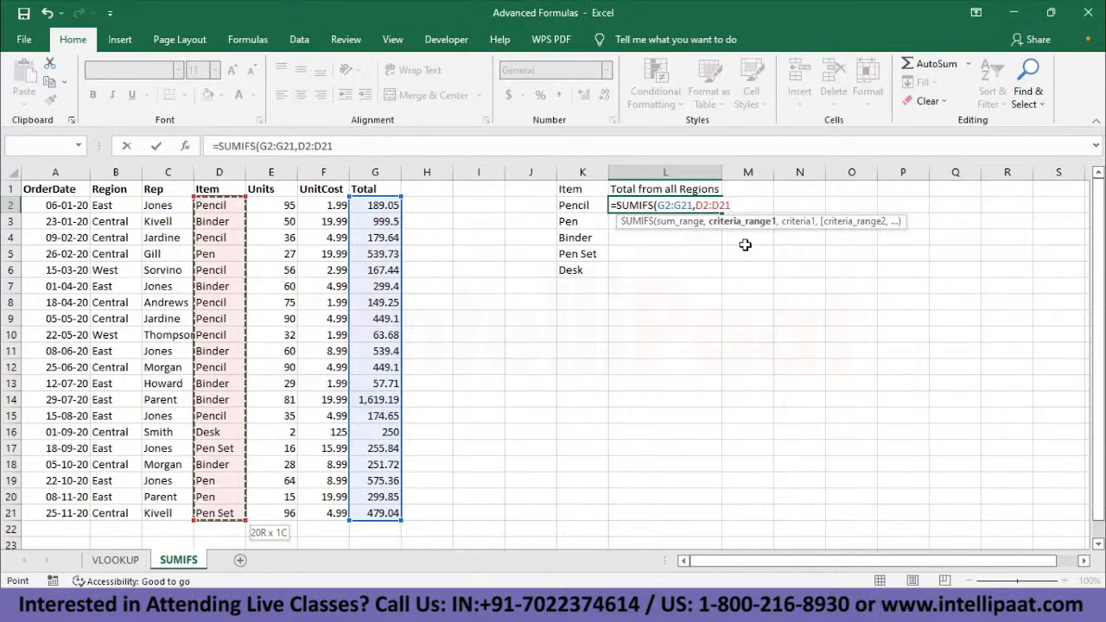
text(,)
click(220, 207)
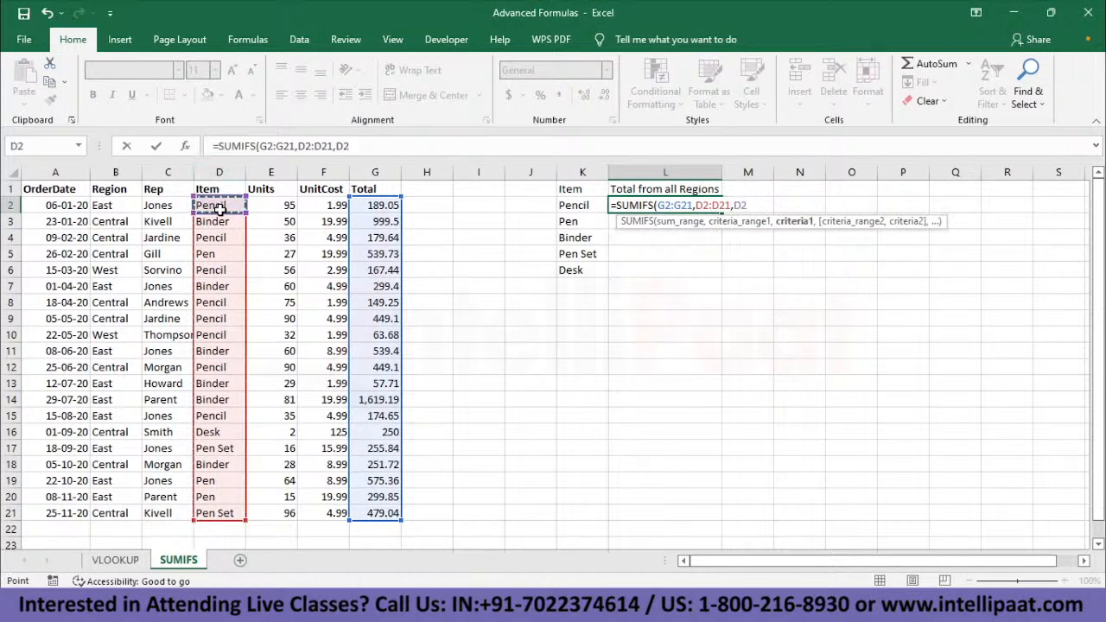
text())
key(Return)
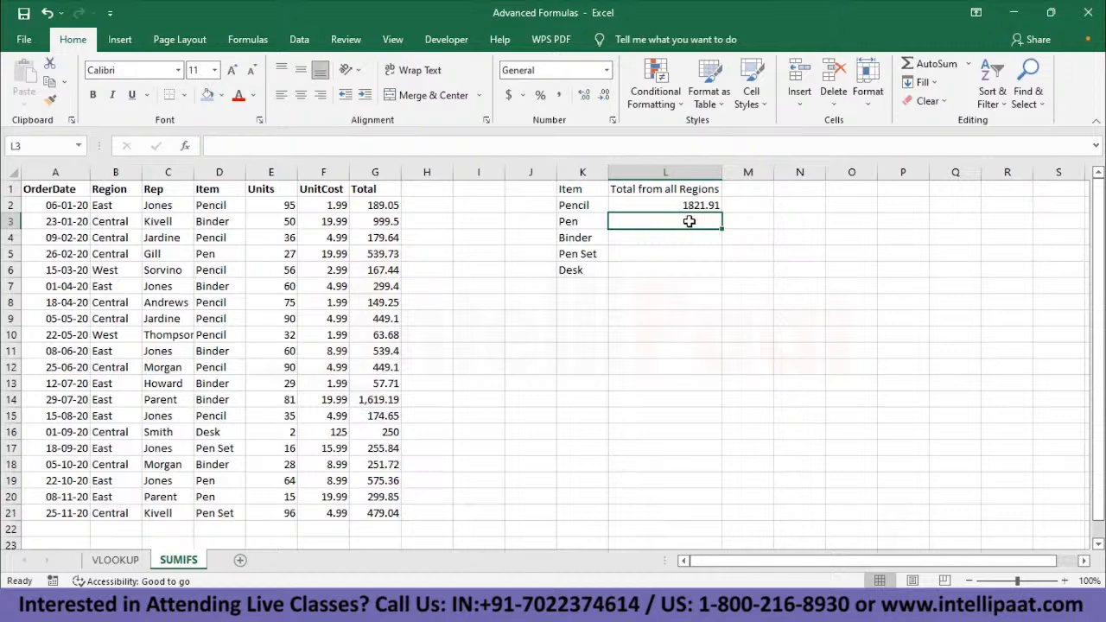
- Total the Pen orders in L3 with the formula =SUMIFS(G2:G21,D2:D21,D5)
text(=SUM)
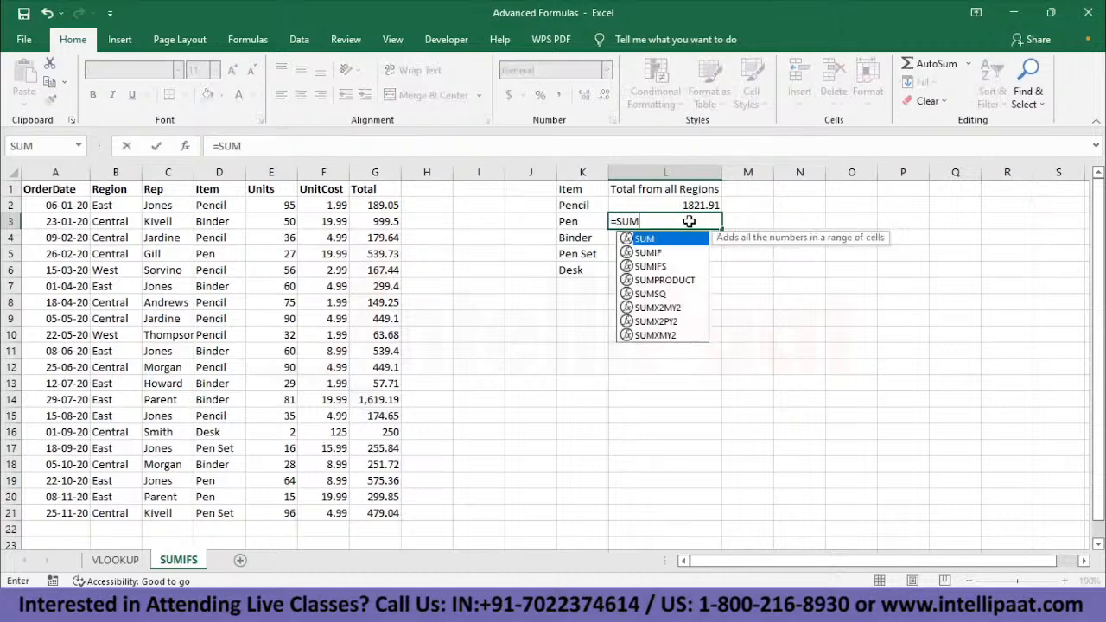
text(IFS()
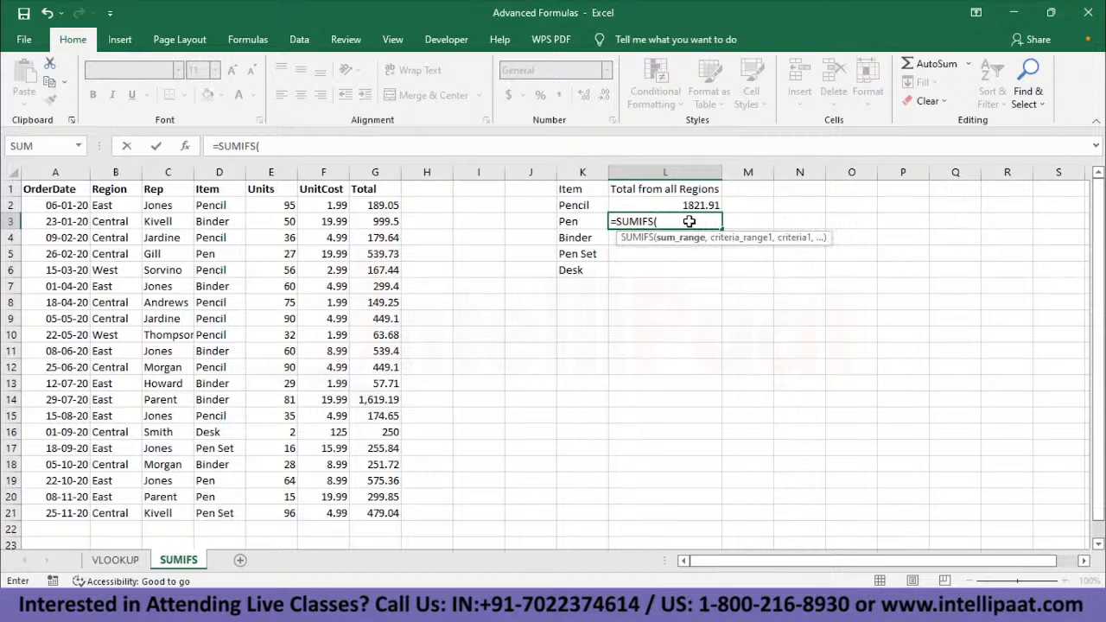
click(385, 205)
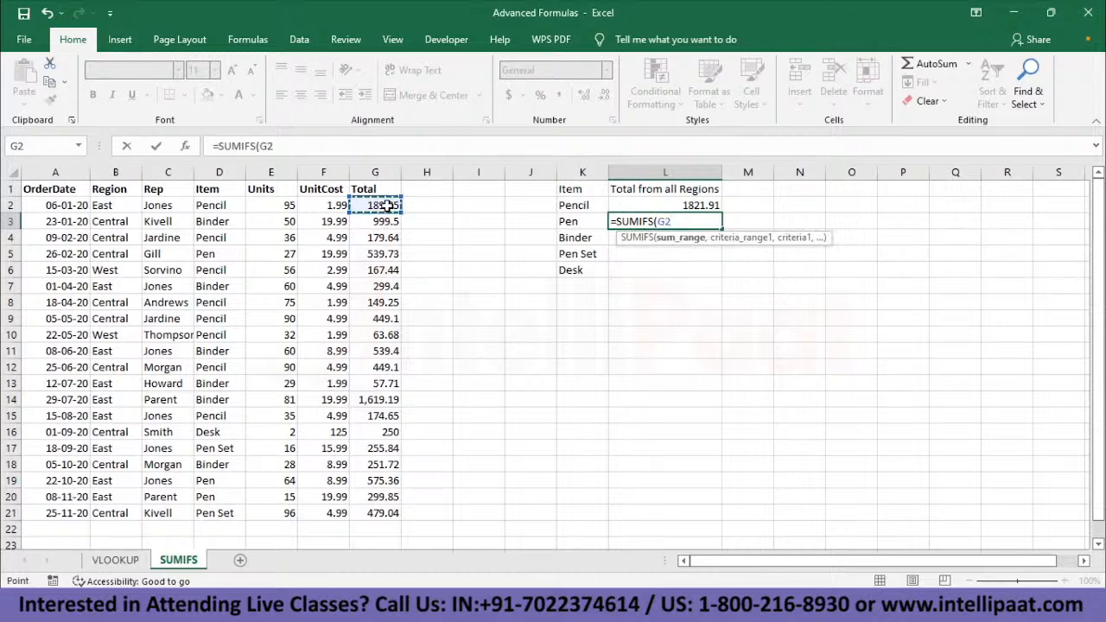
key(ctrl+shift+Down)
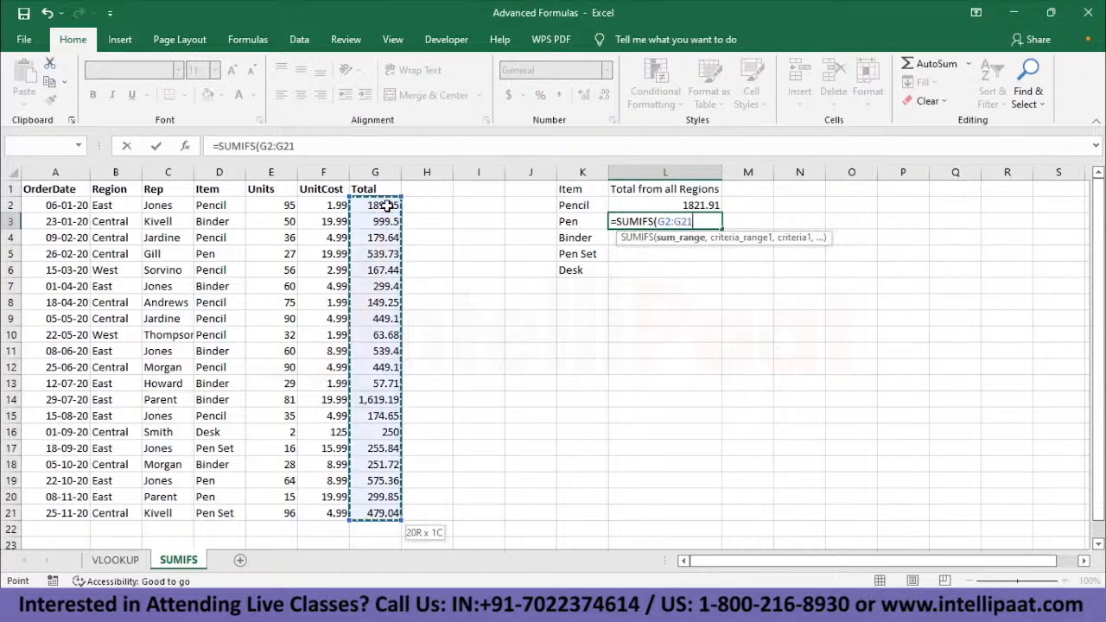
text(,)
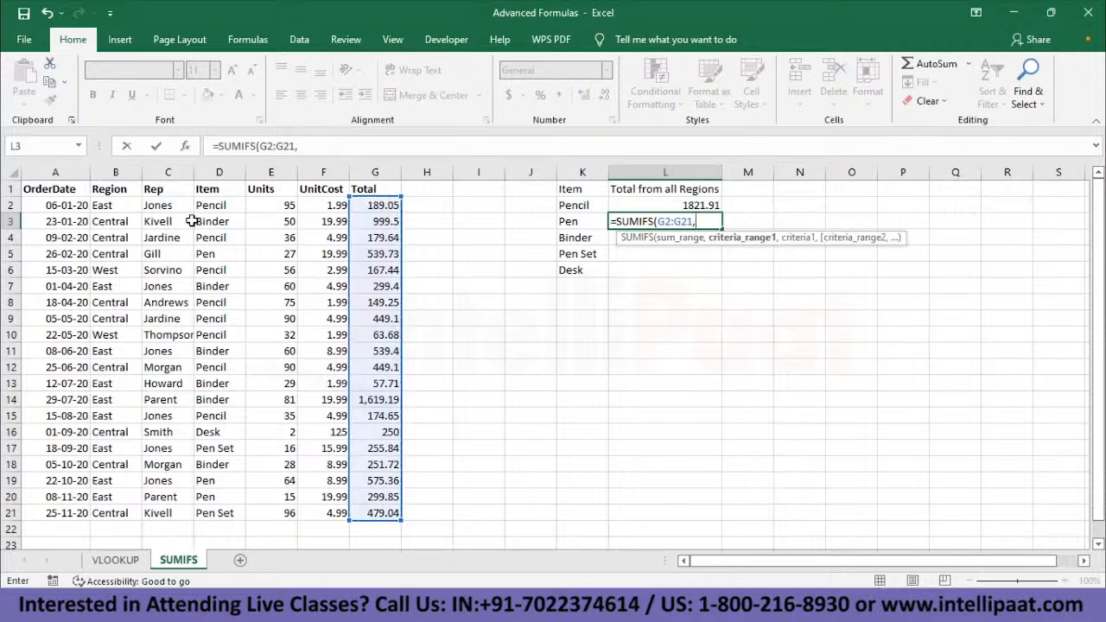
click(217, 206)
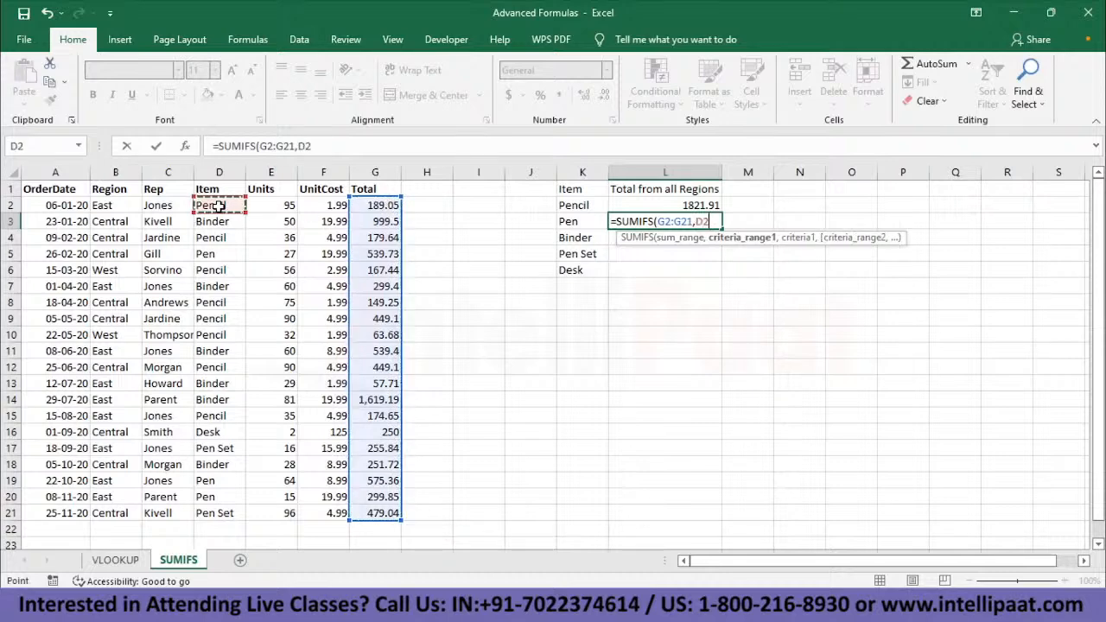
key(ctrl+shift+Down)
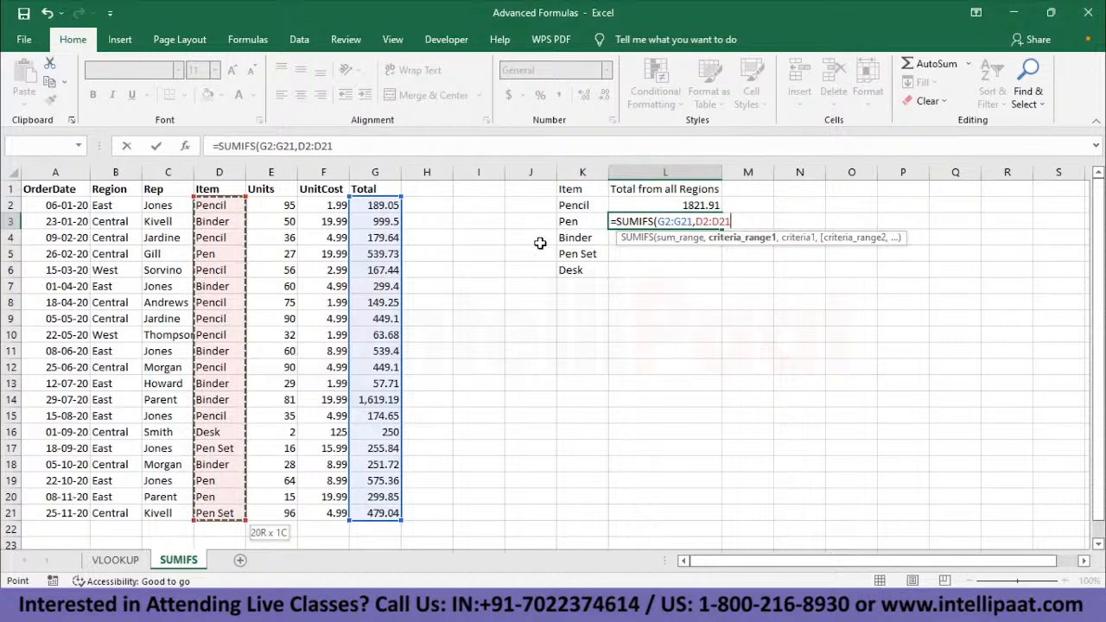
text(,)
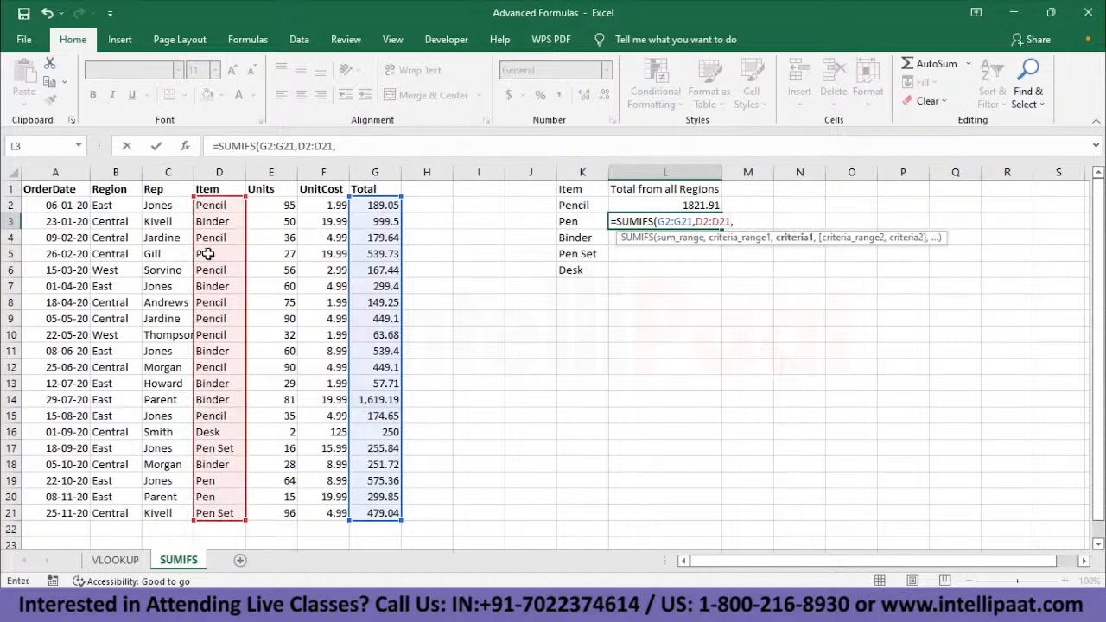
click(207, 255)
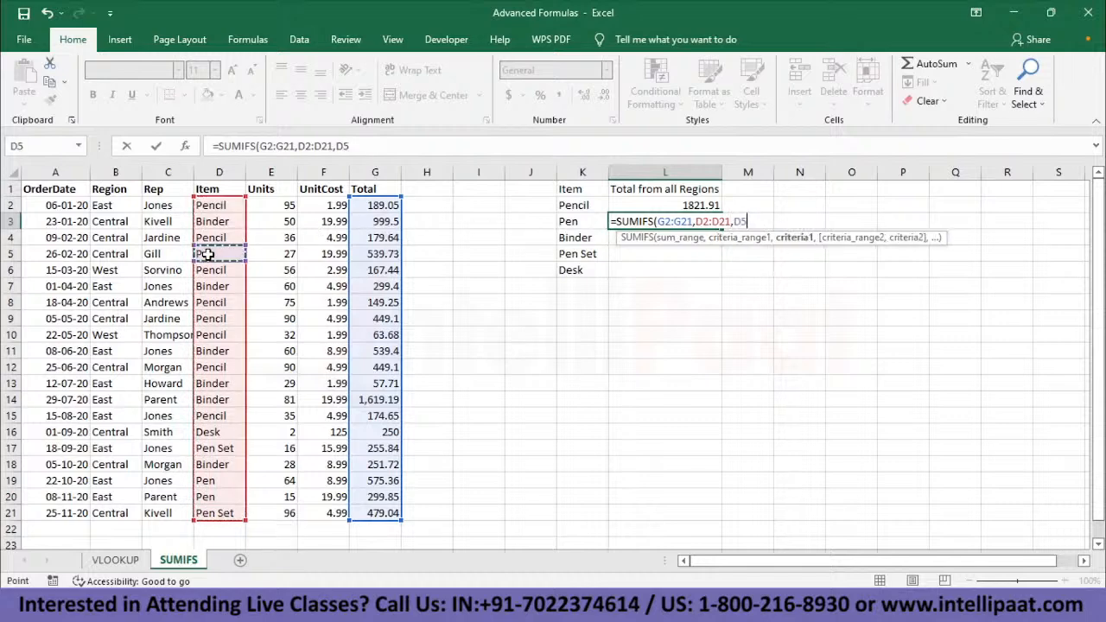
text())
key(Return)
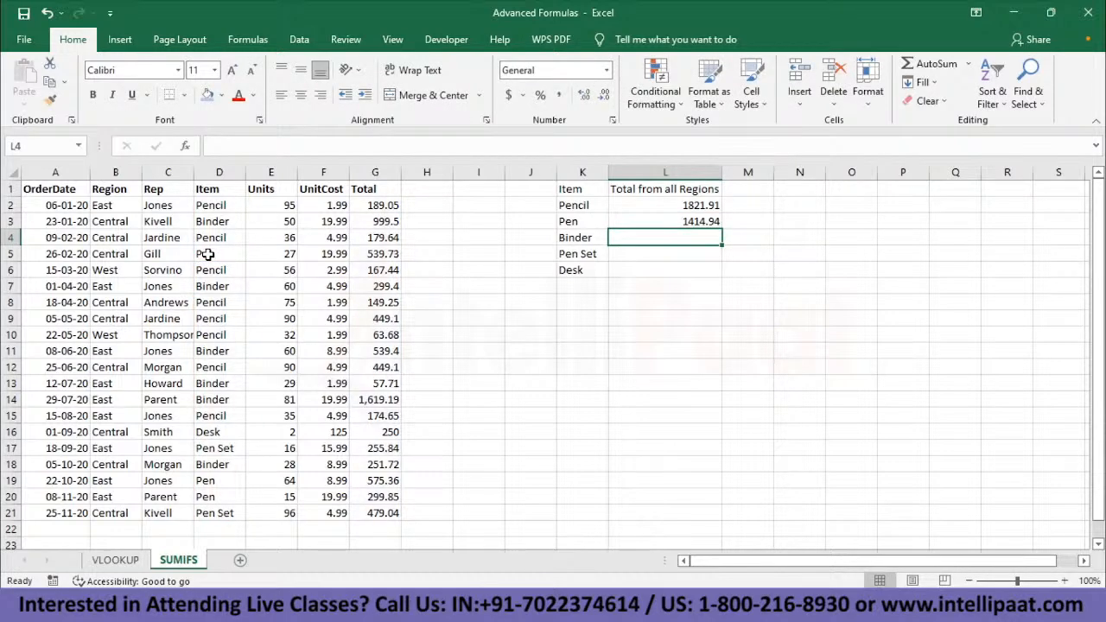
- Total the Binder orders in L4 with the formula =SUMIFS(G2:G21,D2:D21,D3)
text(=SUMIFS()
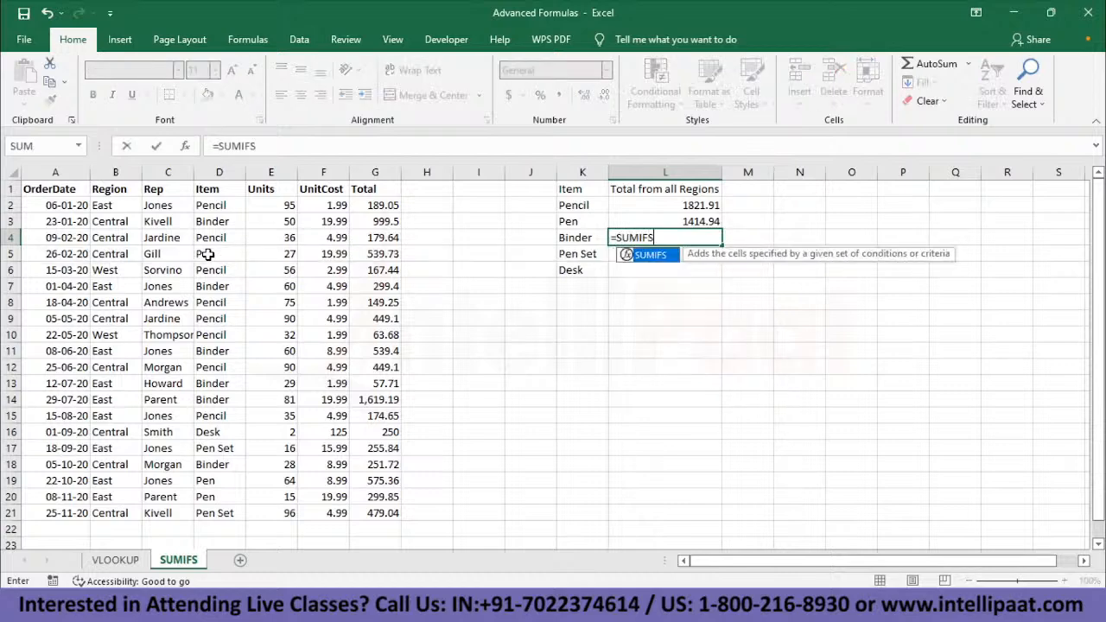
click(375, 205)
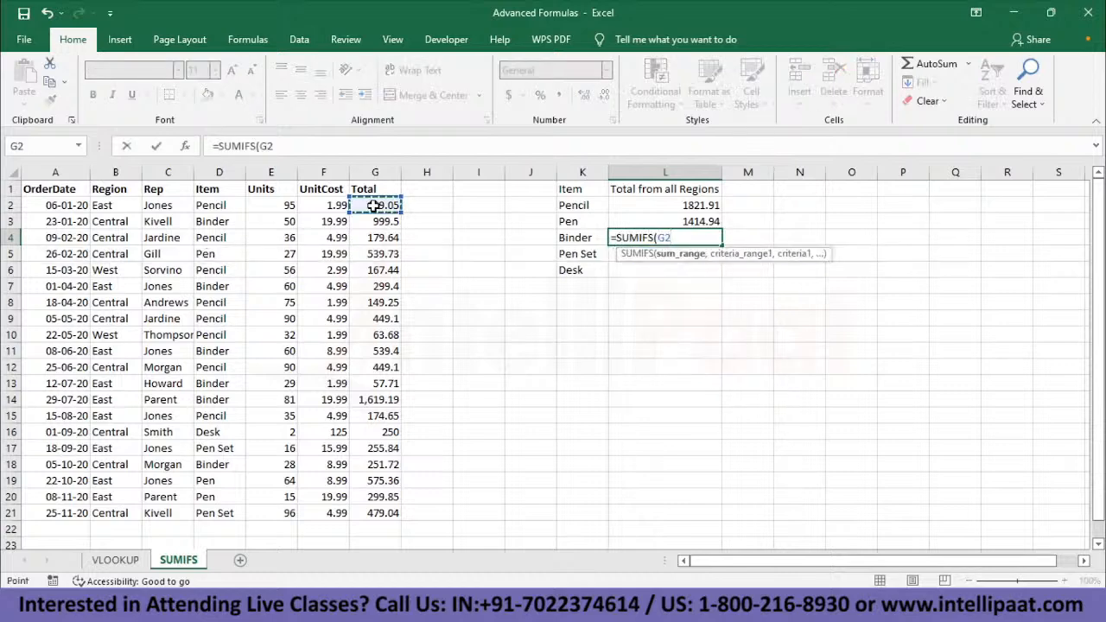
key(ctrl+shift+Down)
text(,)
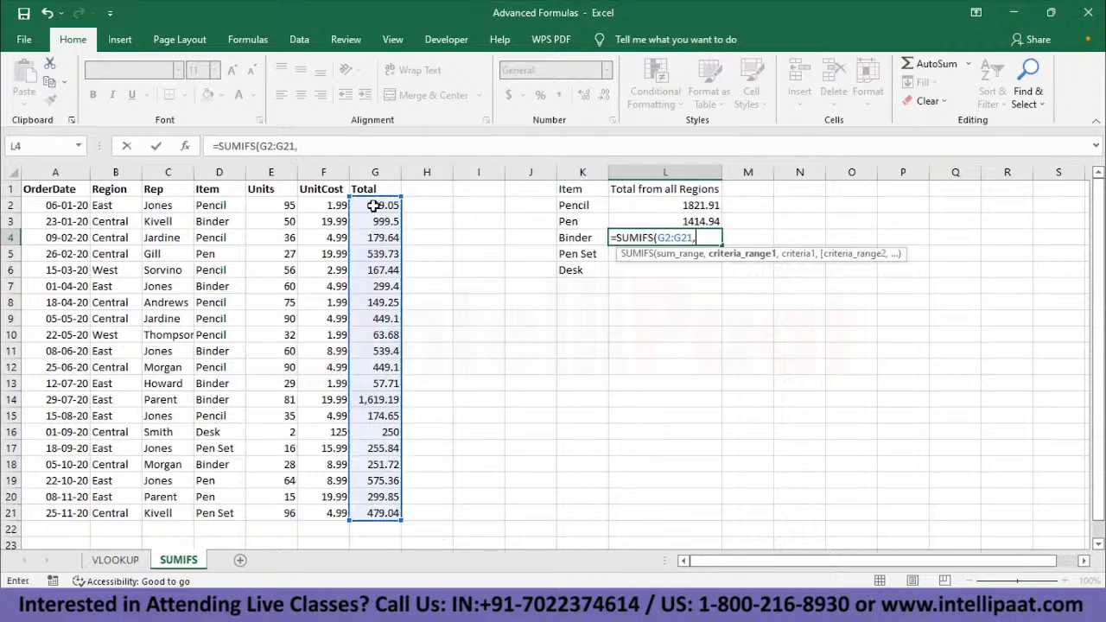
click(211, 205)
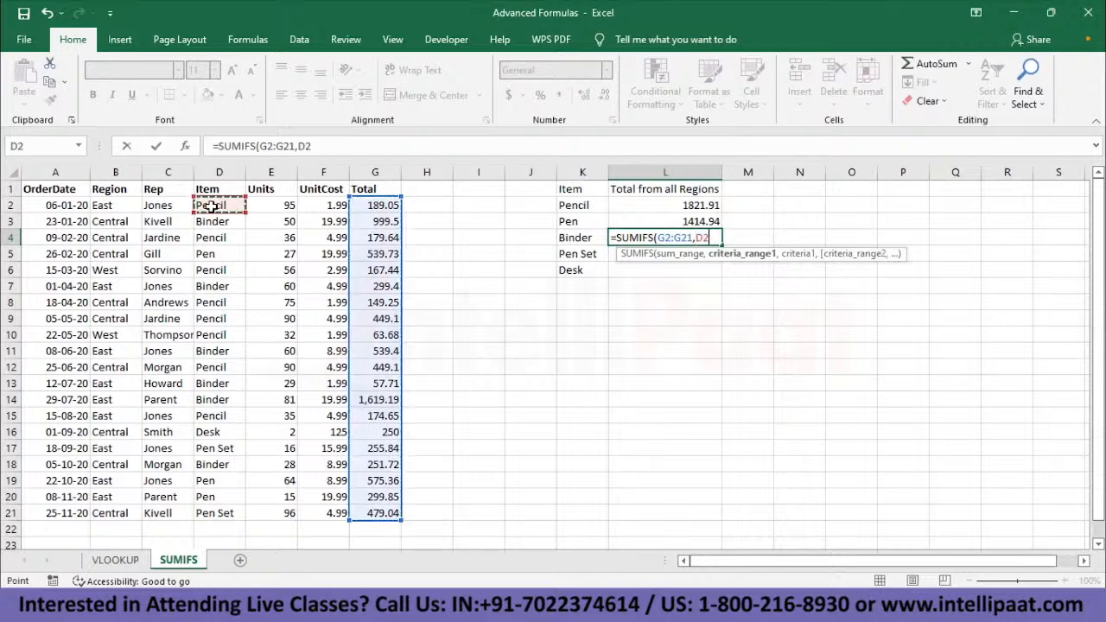
key(ctrl+shift+Down)
text(,)
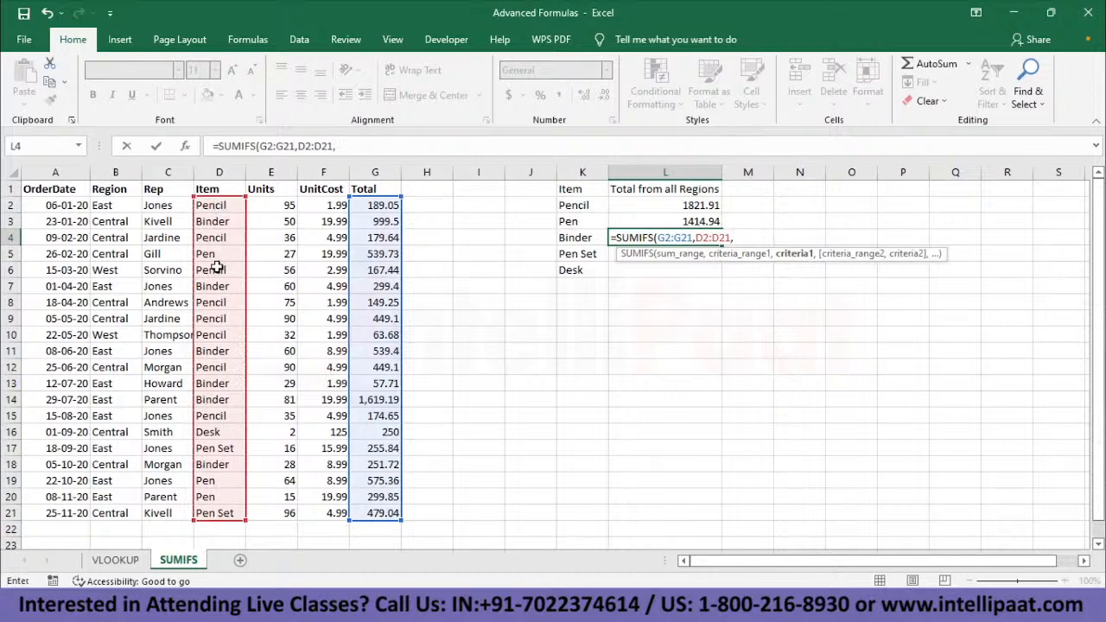
click(213, 222)
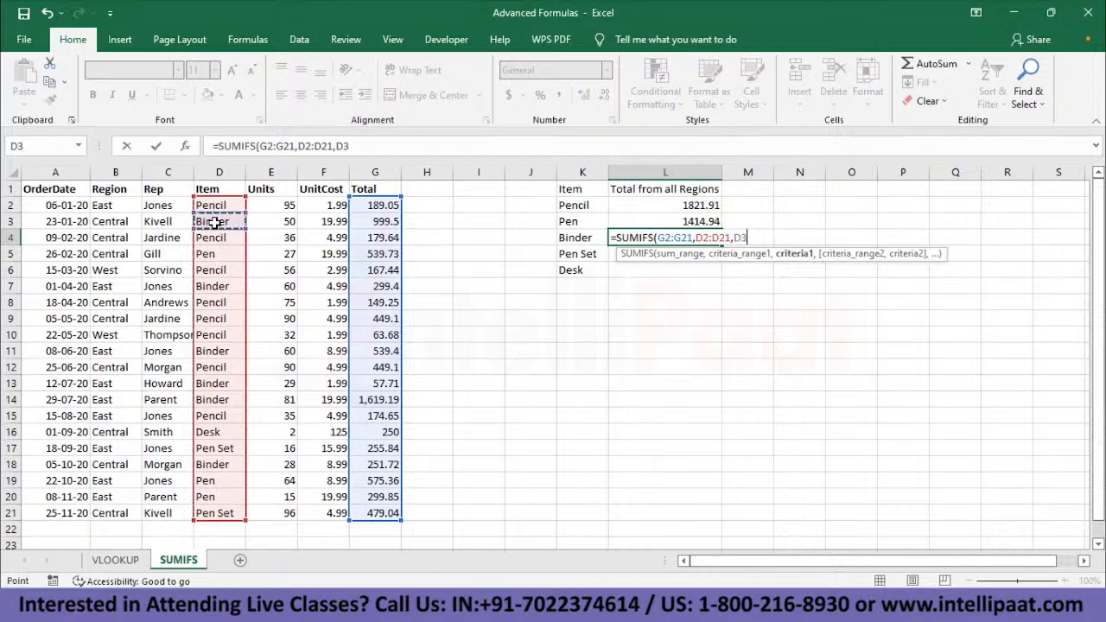
text())
key(Return)
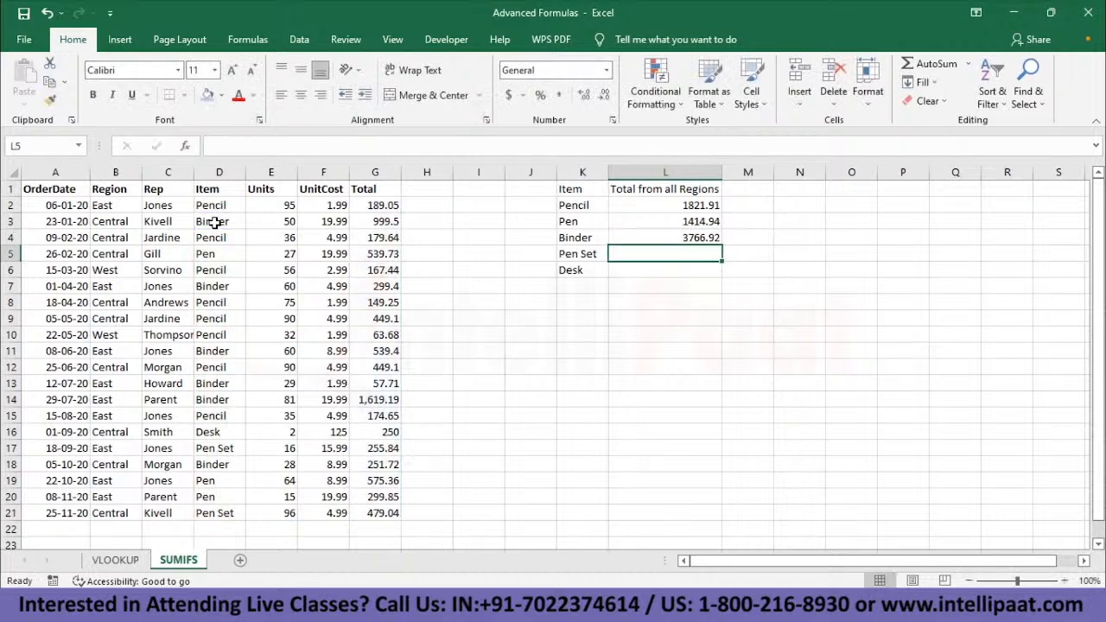
- Total the Pen Set orders in L5 with the formula =SUMIFS(G2:G21,D2:D21,D17)
text(=SUMIF)
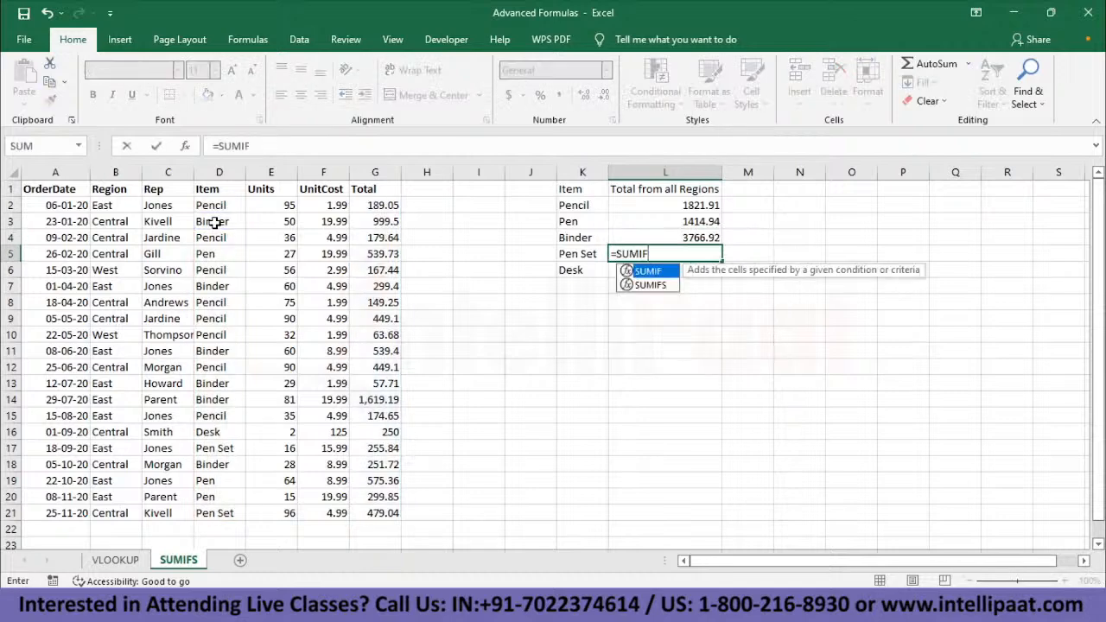
text(S()
drag(377, 204, 398, 513)
text(,)
click(216, 206)
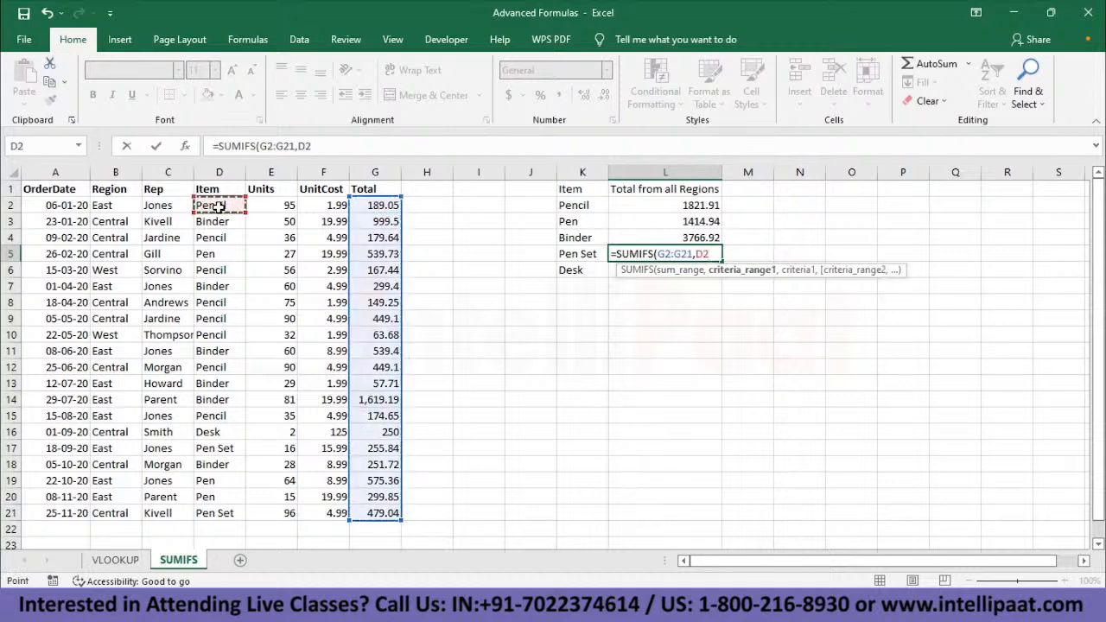
key(ctrl+shift+Down)
text(,)
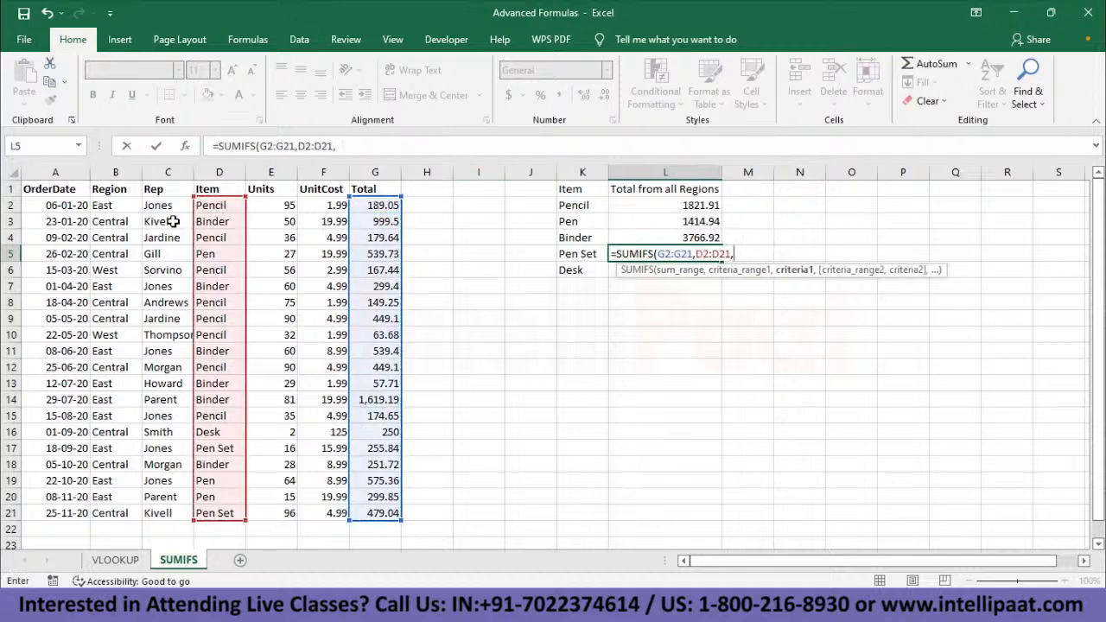
click(227, 449)
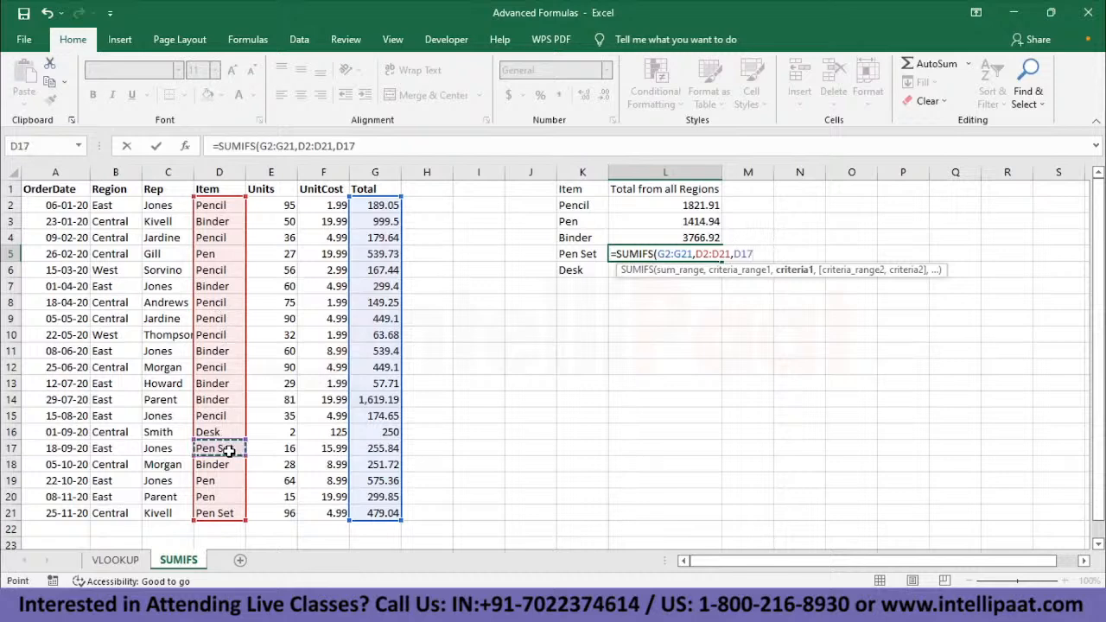
text())
key(Return)
- Total the Desk orders in L6 with the formula =SUMIFS(G2:G21,D2:D21,D16)
text(=)
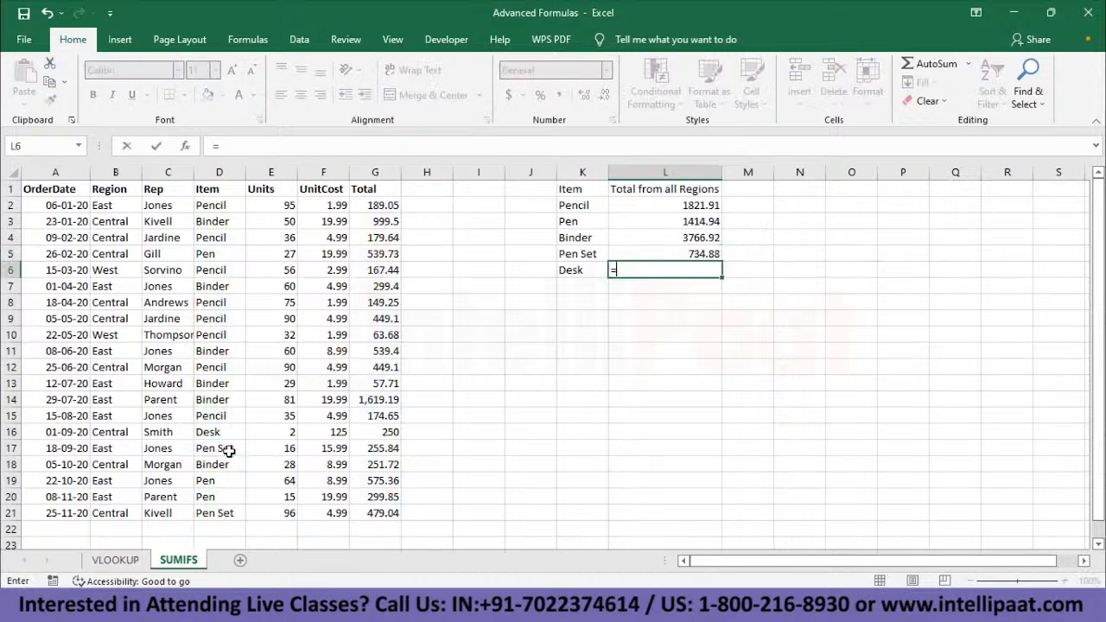
text(SUMIFS()
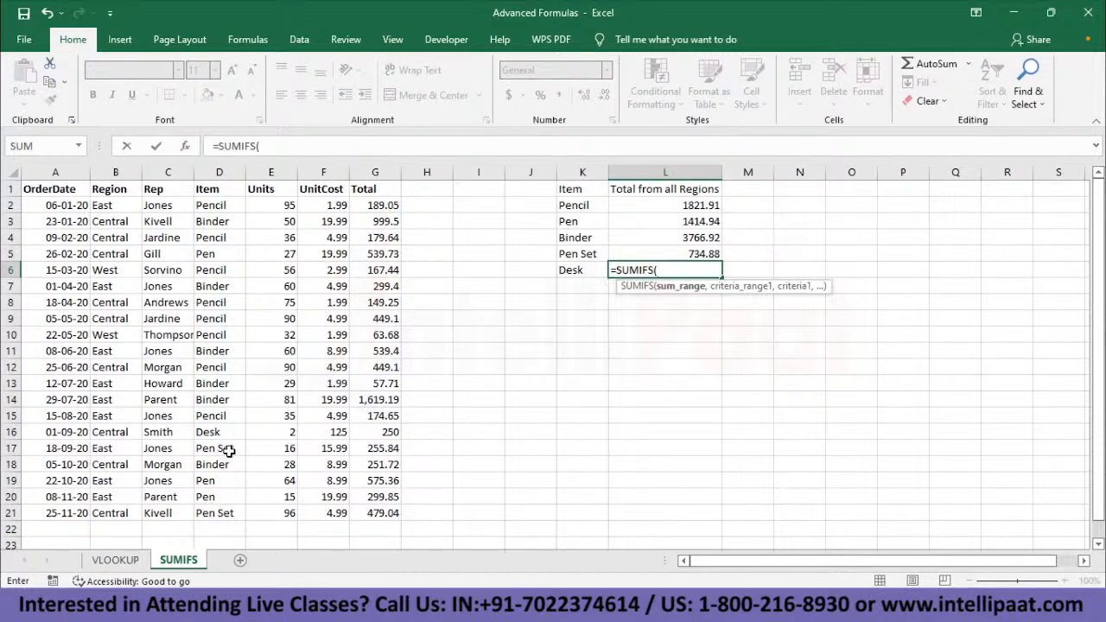
drag(388, 206, 388, 513)
text(,)
click(222, 206)
key(ctrl+shift+Down)
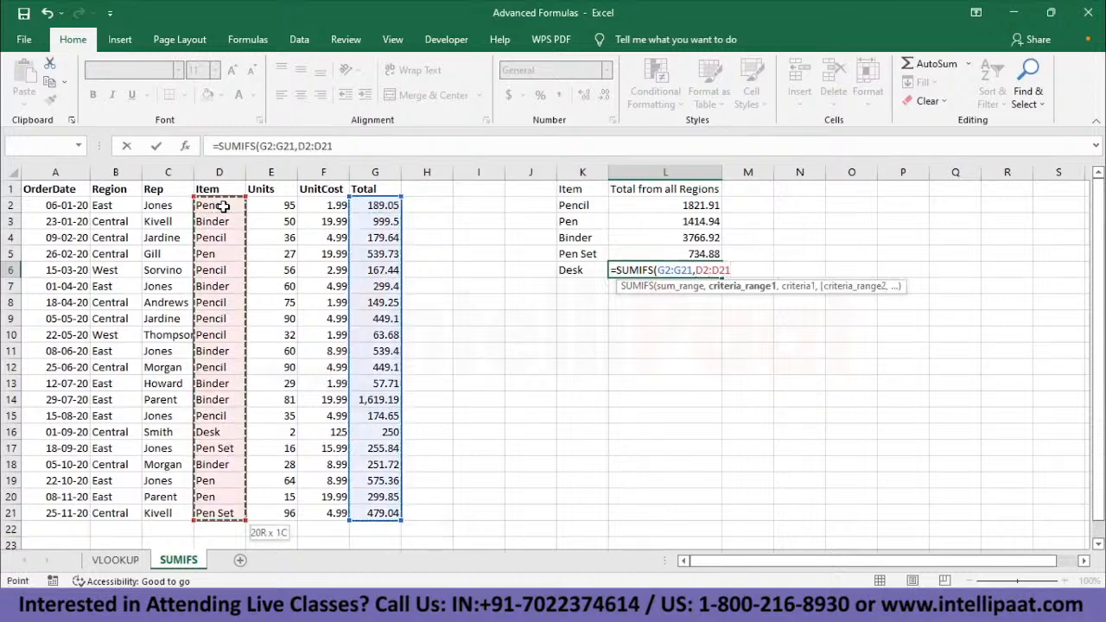
text(,)
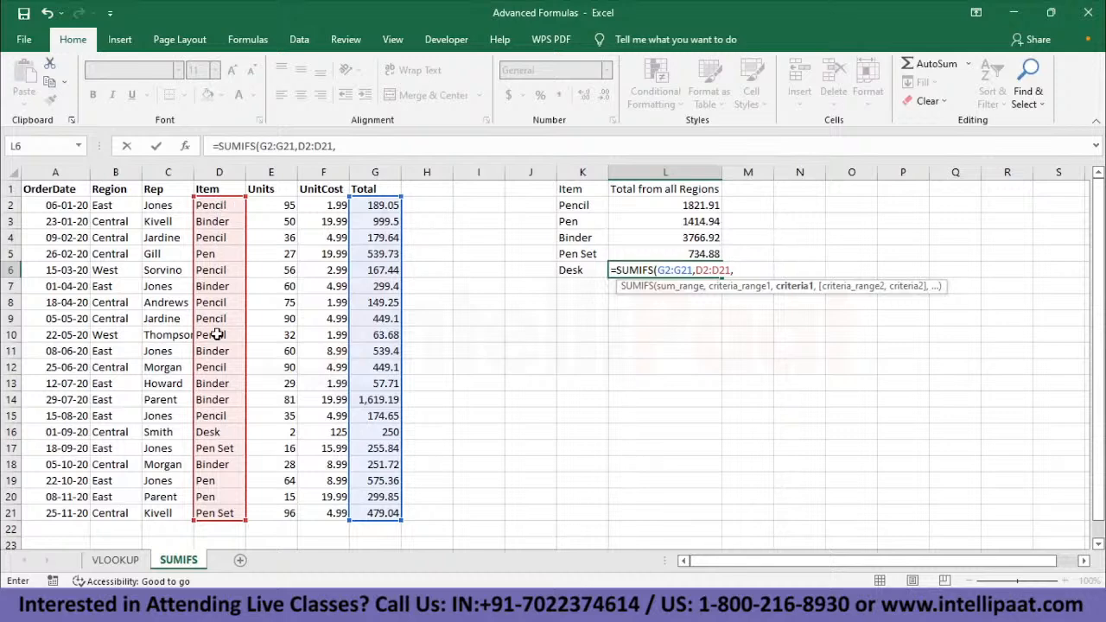
click(221, 432)
text())
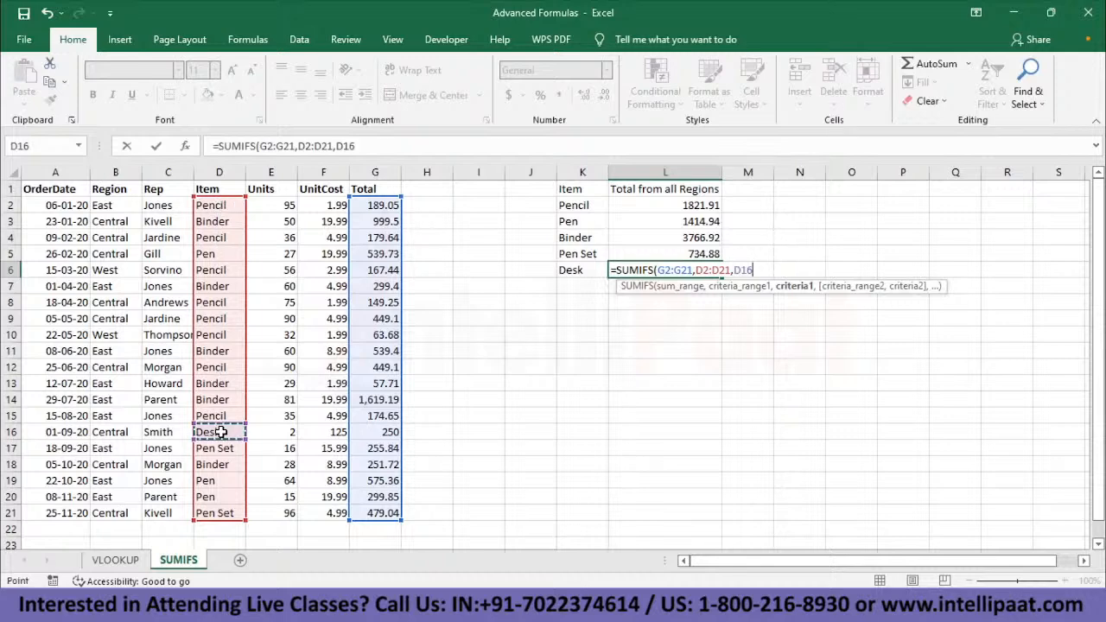
key(Return)
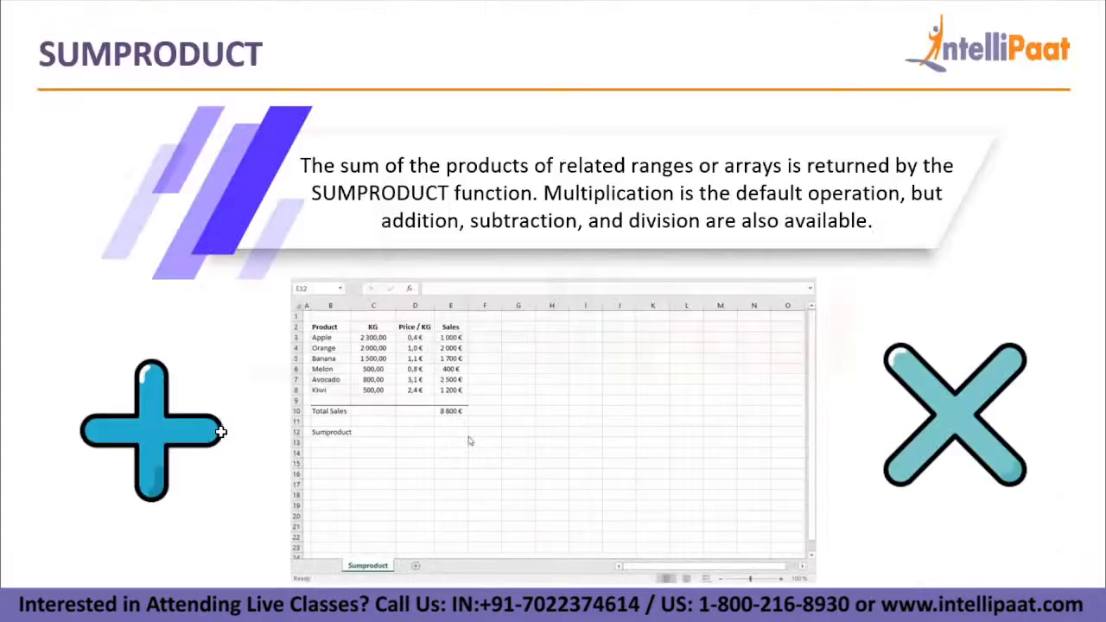
click(461, 430)
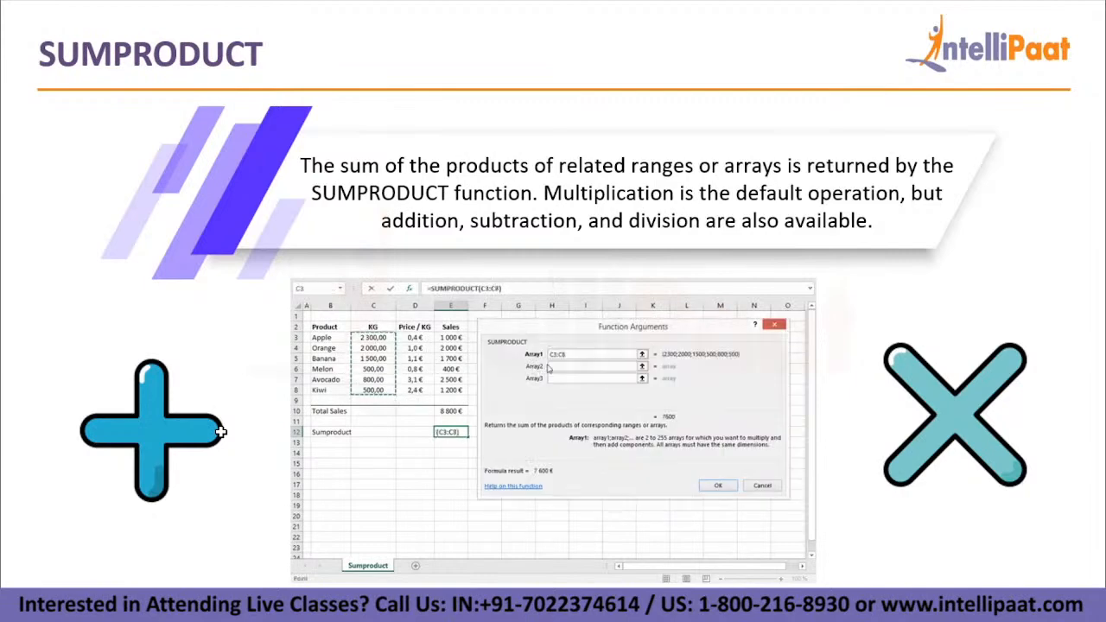
drag(423, 369, 423, 390)
click(718, 485)
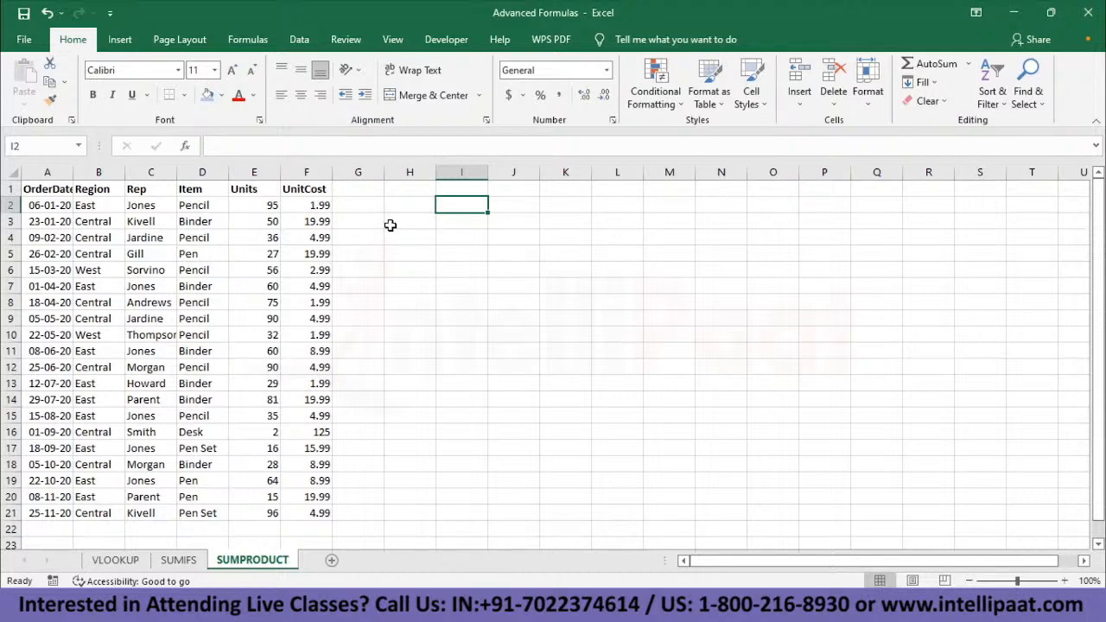
- Label cell I2 on the SUMPRODUCT sheet as Total Sales
text(T)
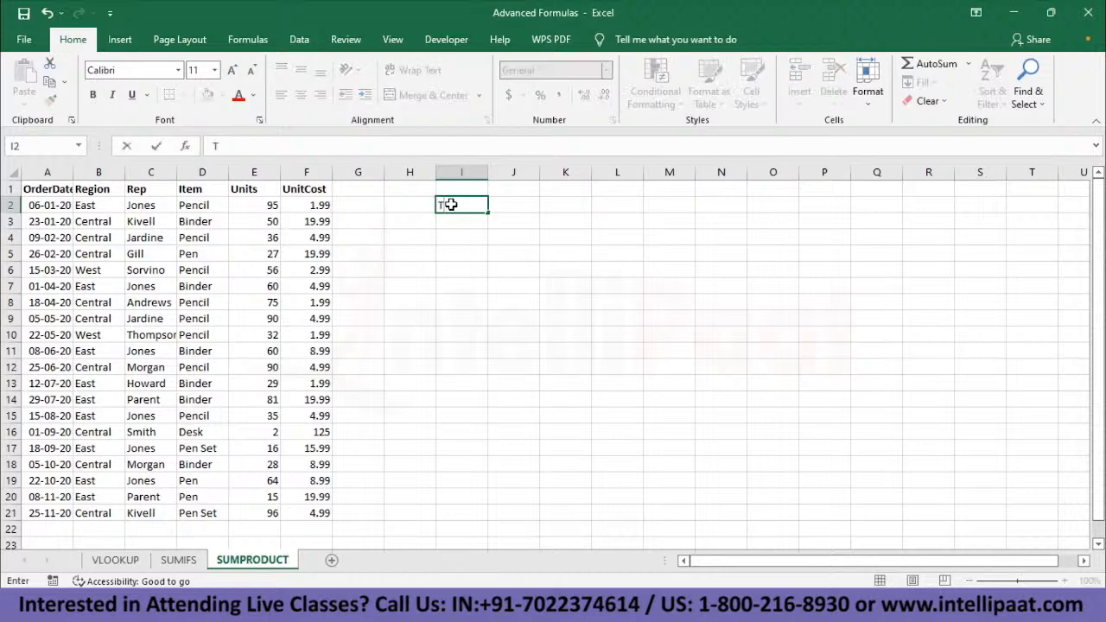
text(otal Sales)
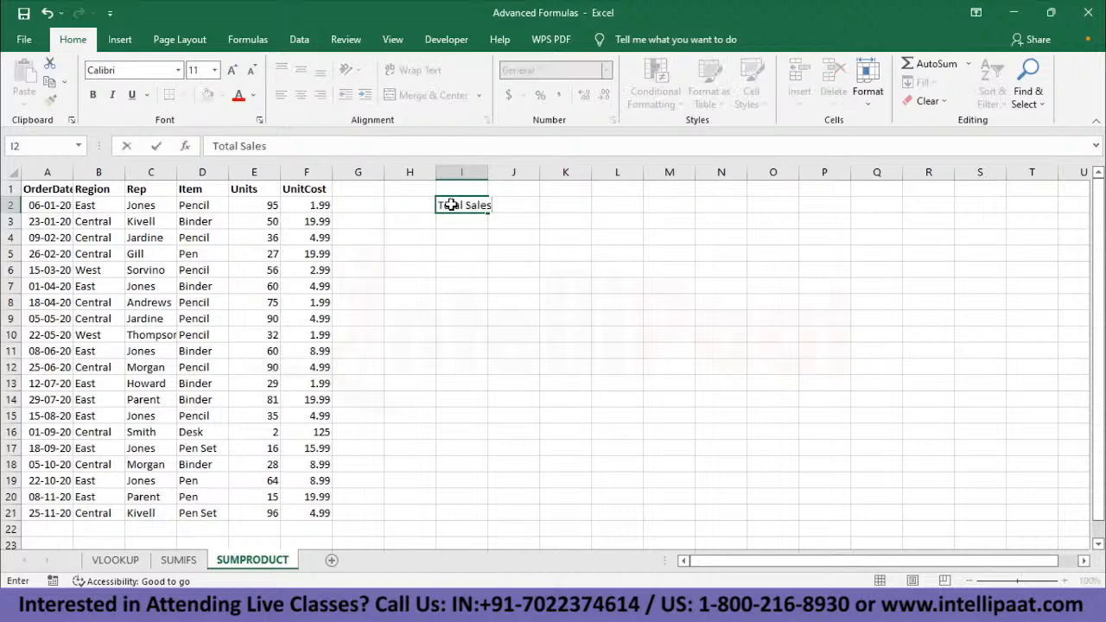
- Calculate total sales in J2 from Units and UnitCost with the formula =SUMPRODUCT(E2:E21,F2:F21)
click(527, 204)
text(=SUM)
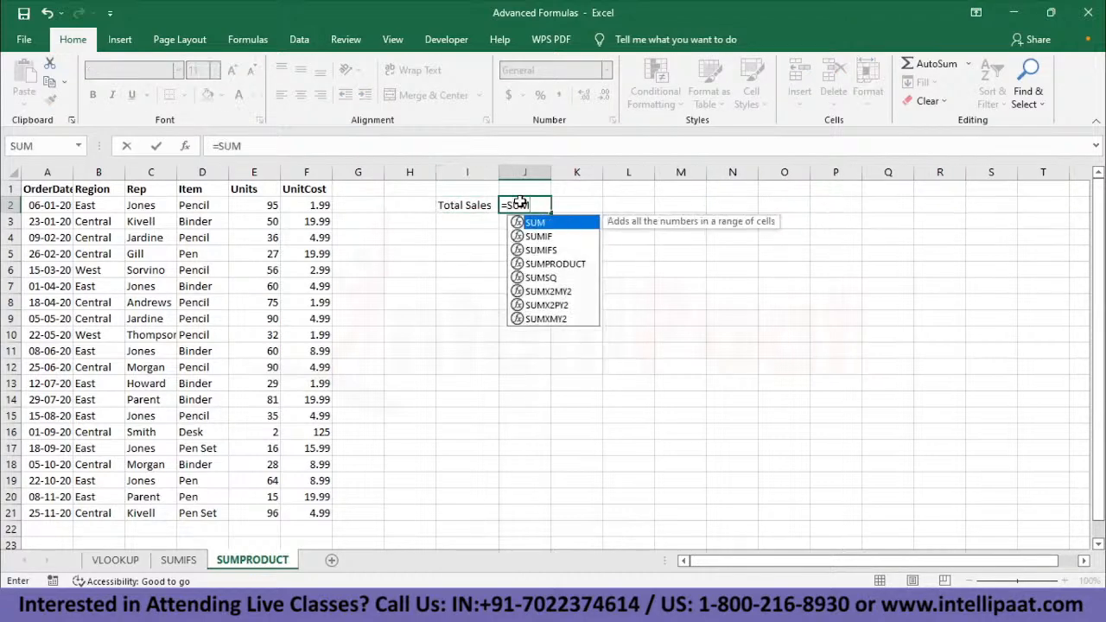
text(PRODUCT()
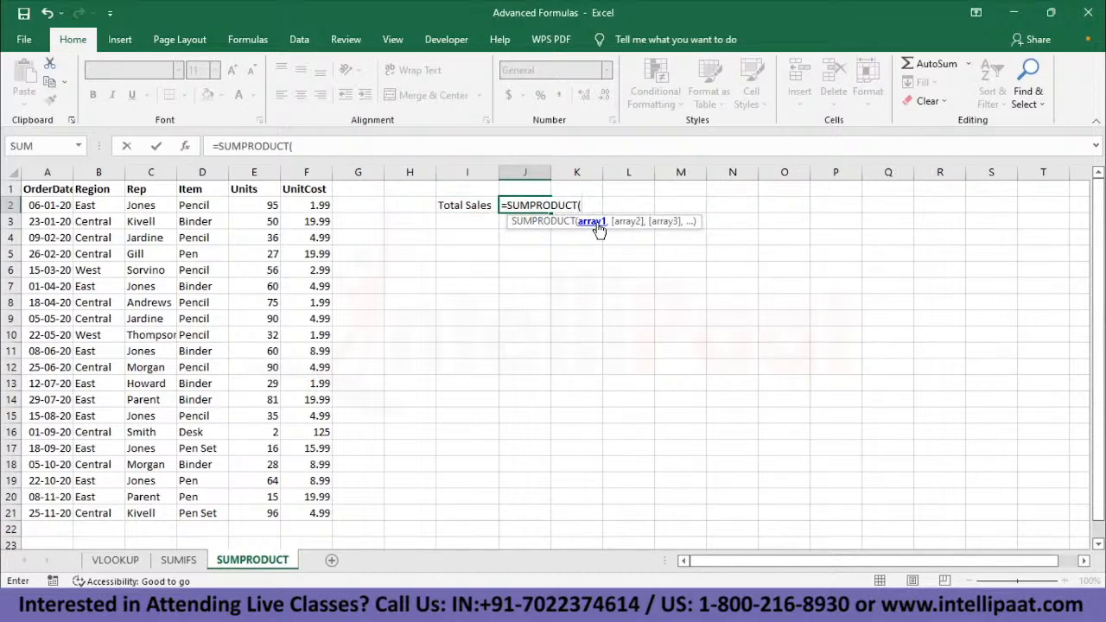
click(253, 205)
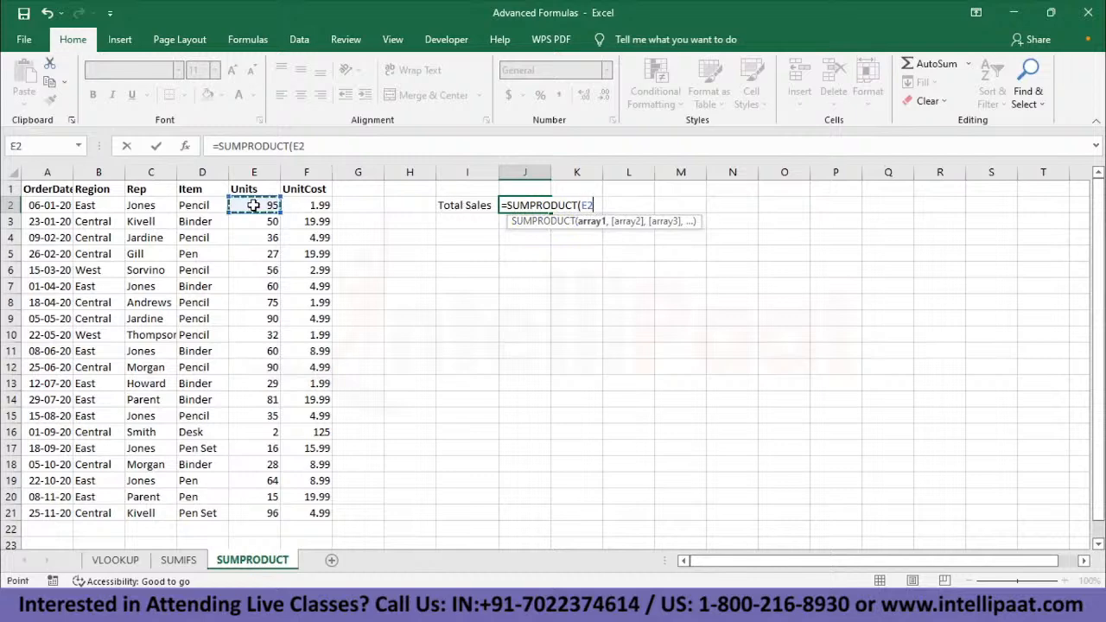
key(ctrl+shift+Down)
text(,)
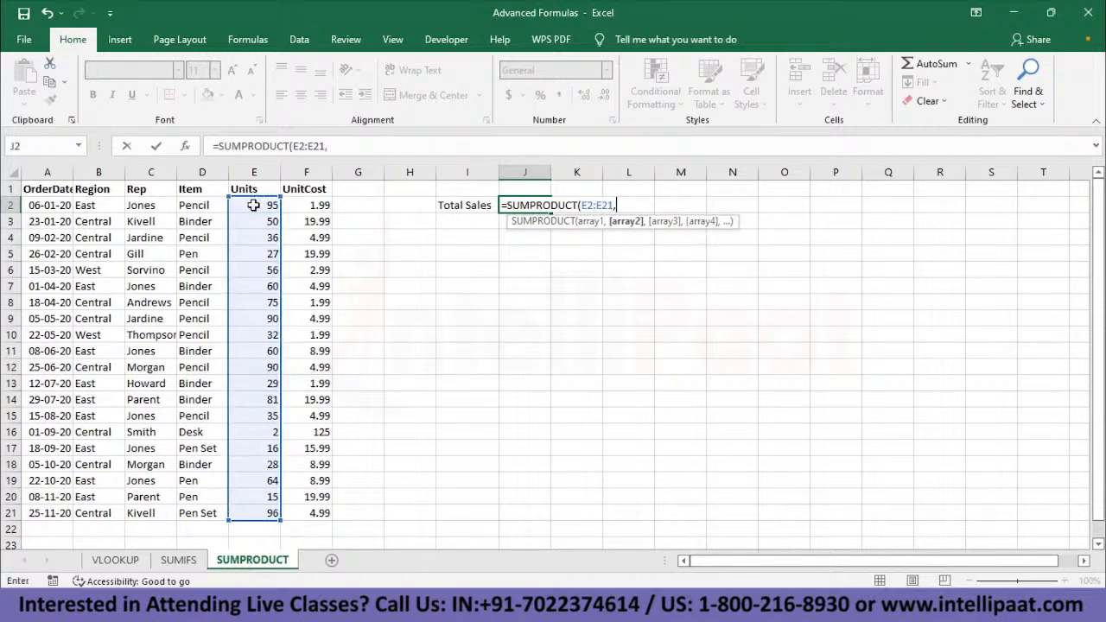
click(308, 204)
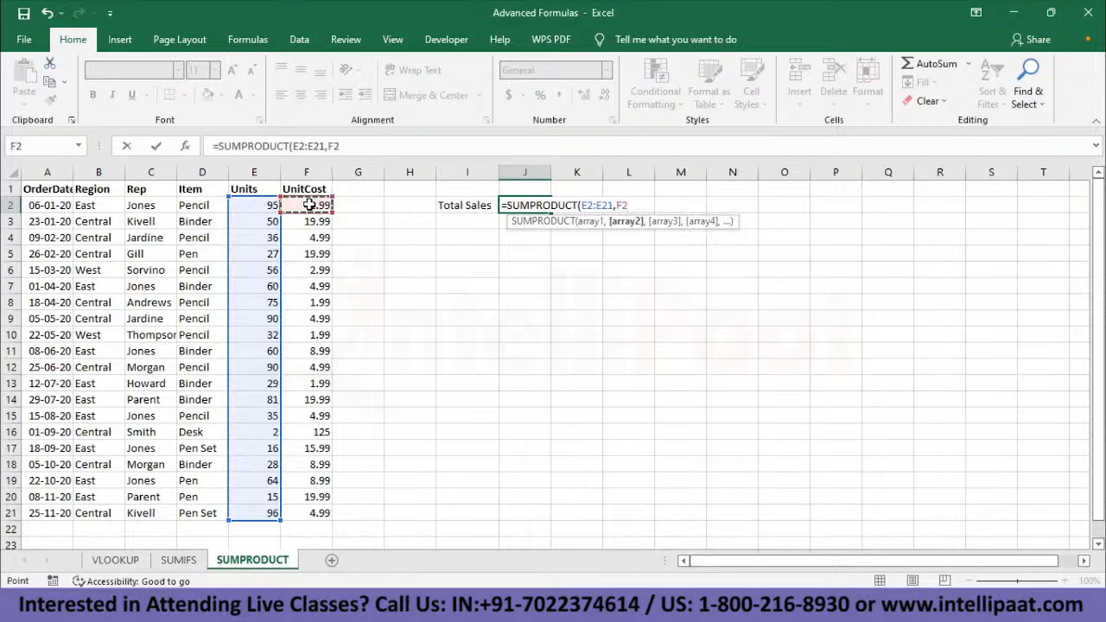
key(ctrl+shift+Down)
text())
key(Return)
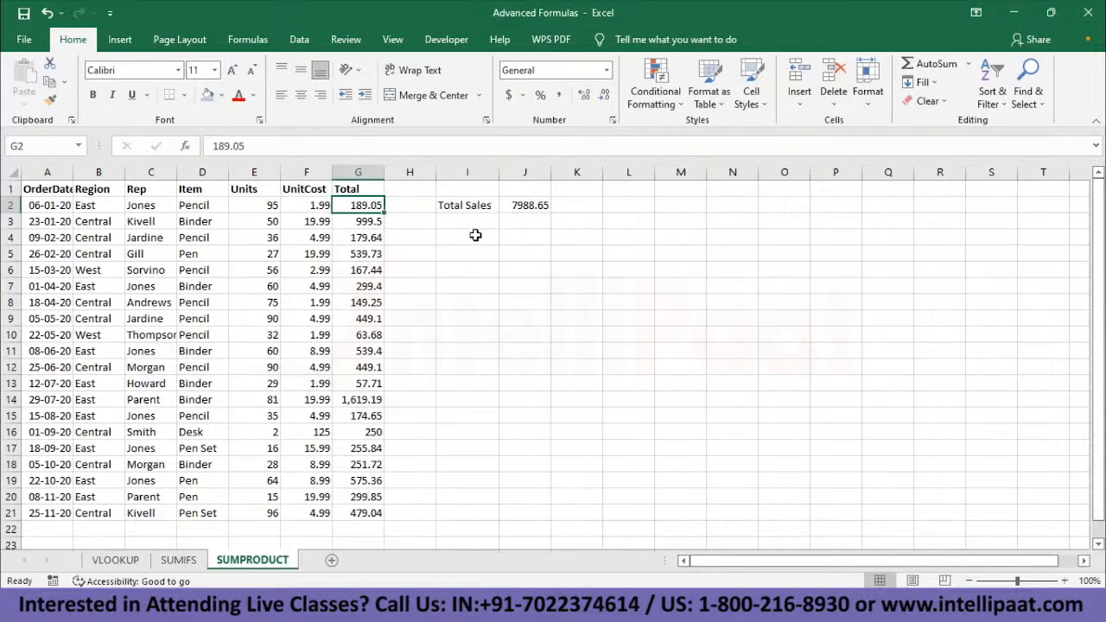
- Sum the Total column in J4 with =SUM(G2:G21) and compare it with the SUMPRODUCT result in J2
click(532, 238)
text(=)
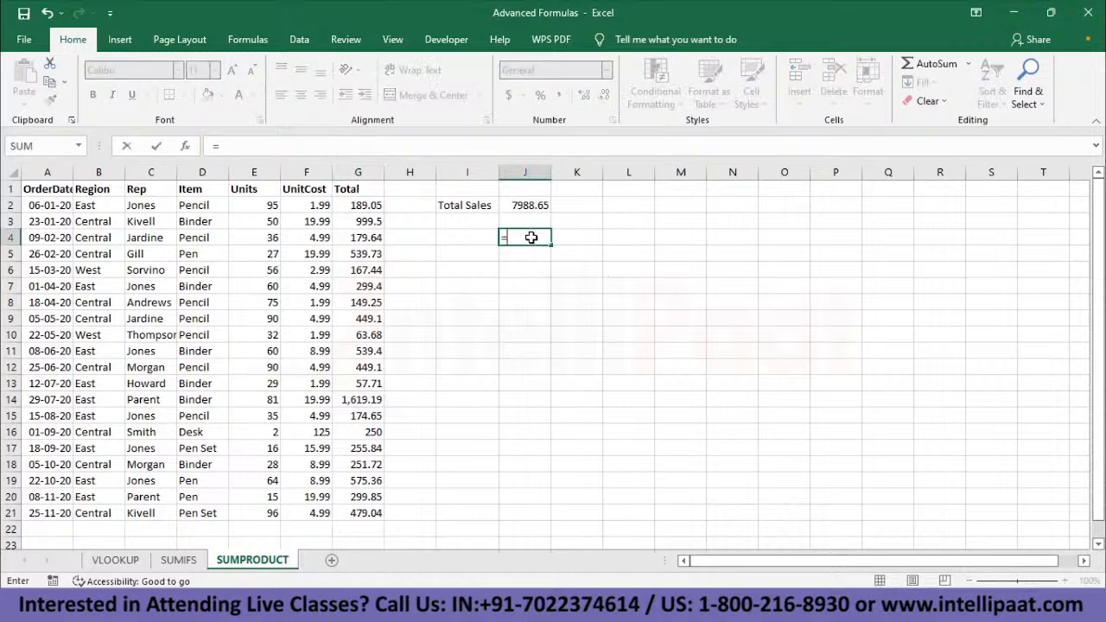
text(SUM()
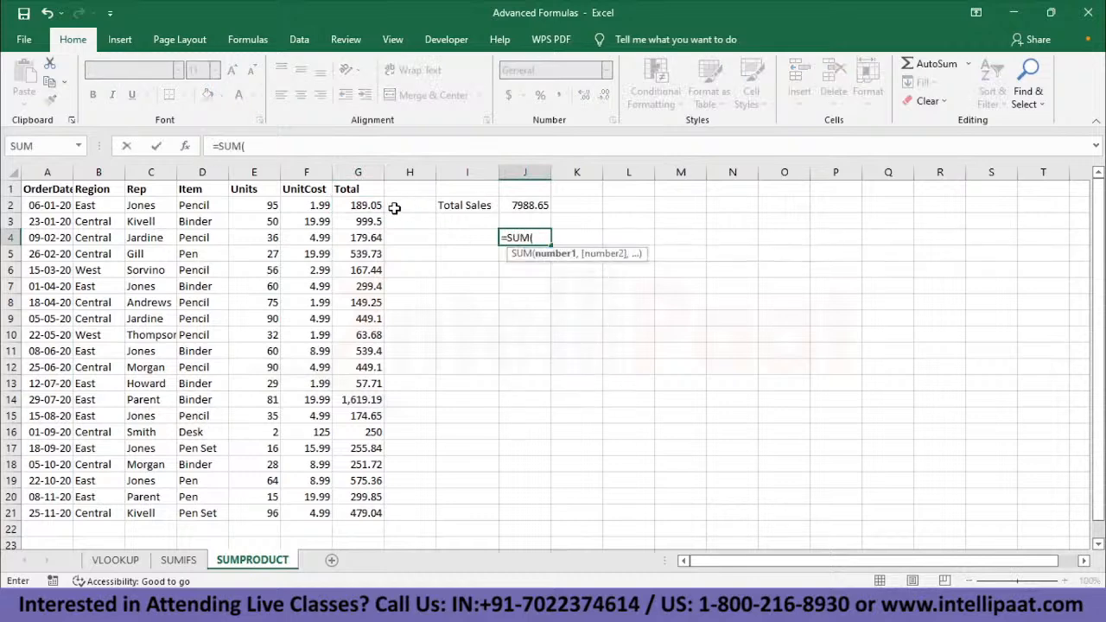
click(367, 204)
key(ctrl+shift+Down)
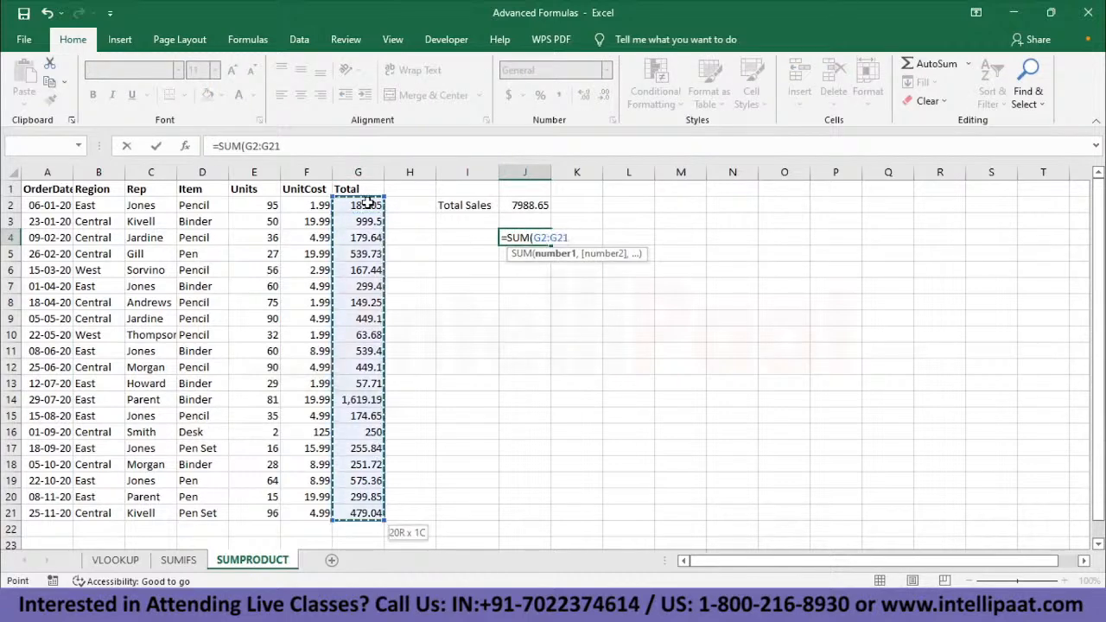
text())
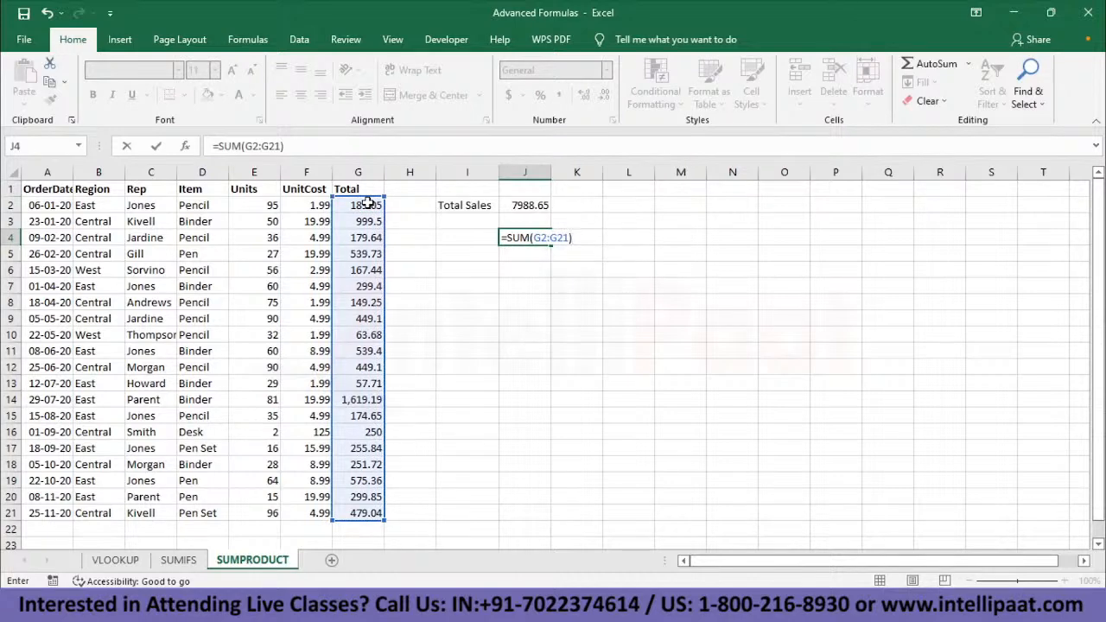
key(Return)
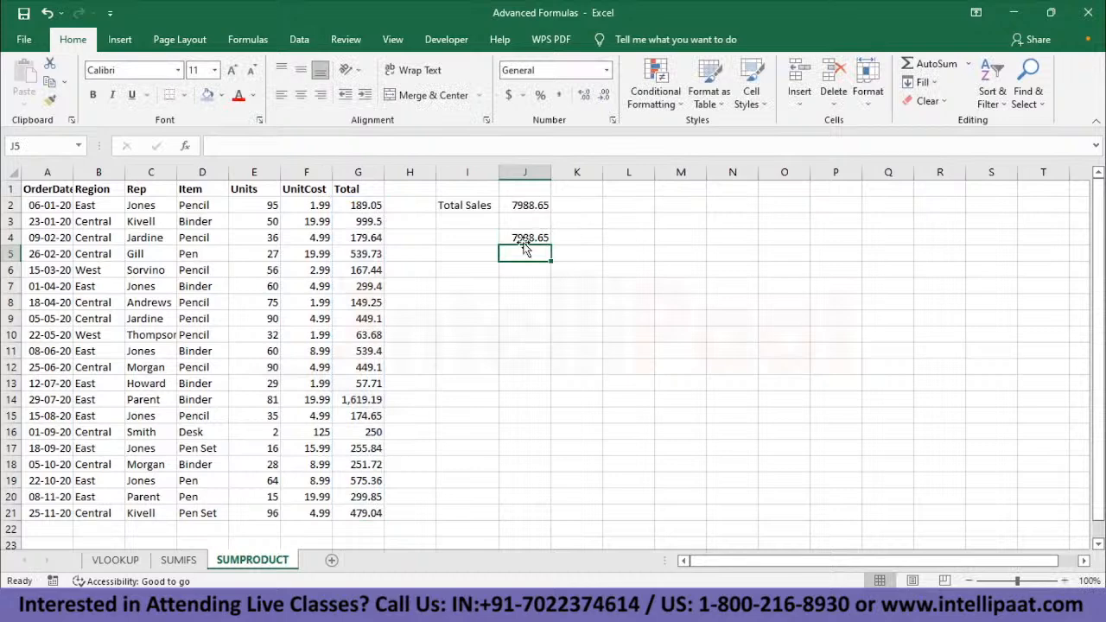
click(528, 205)
click(536, 237)
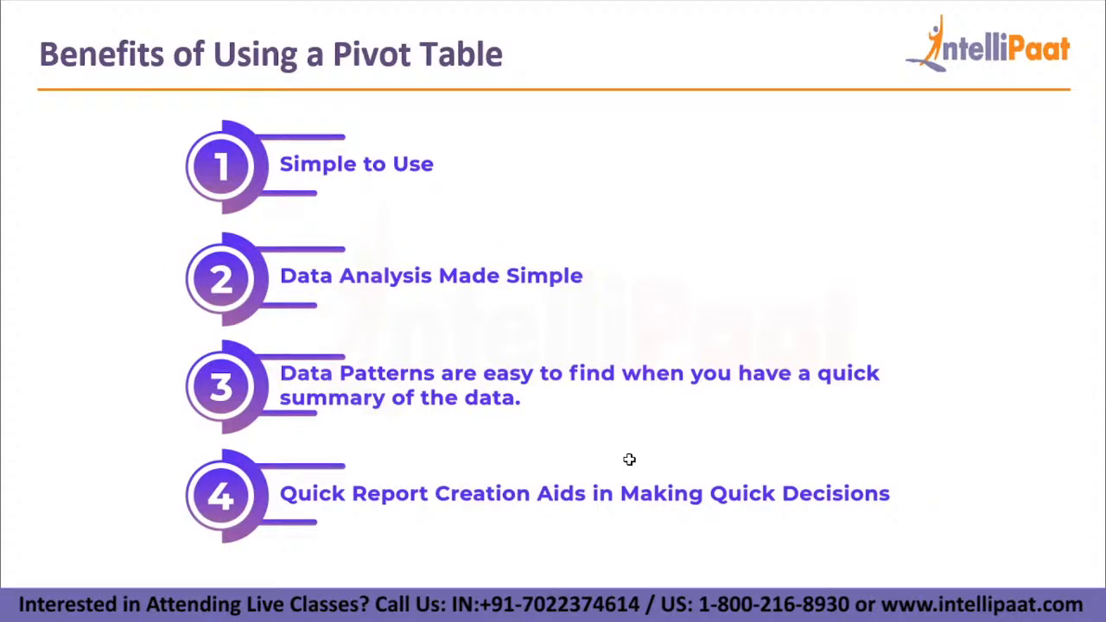
key(Right)
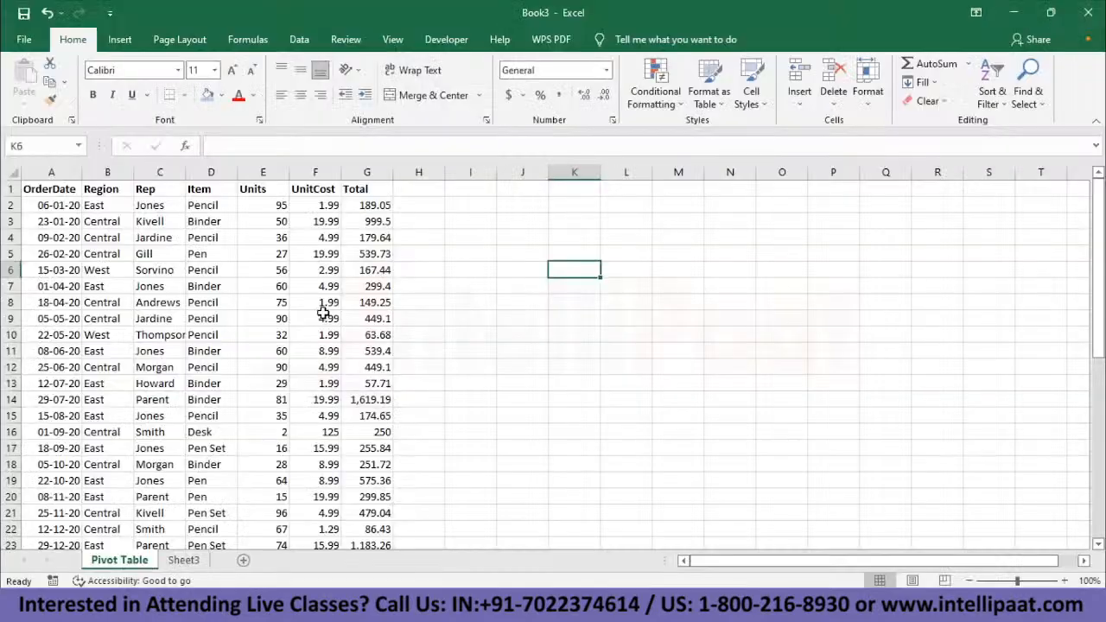
- Look through the order records on the Pivot Table sheet of Book3, from the header row to the last order
scroll(395, 307, down, 14)
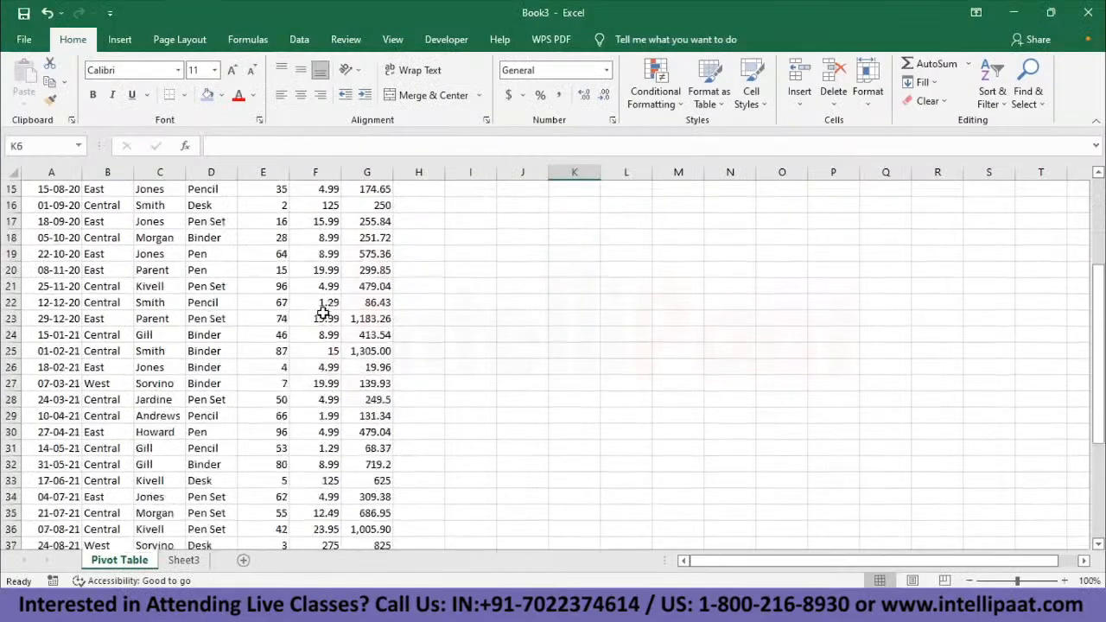
scroll(323, 313, up, 2)
scroll(323, 313, up, 5)
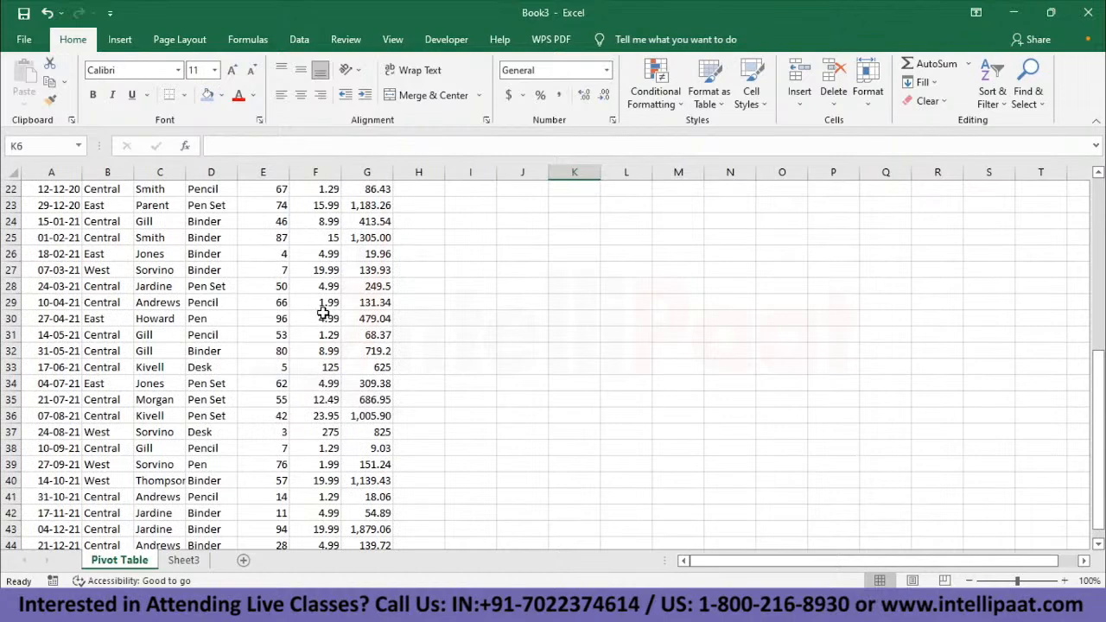
scroll(323, 313, down, 3)
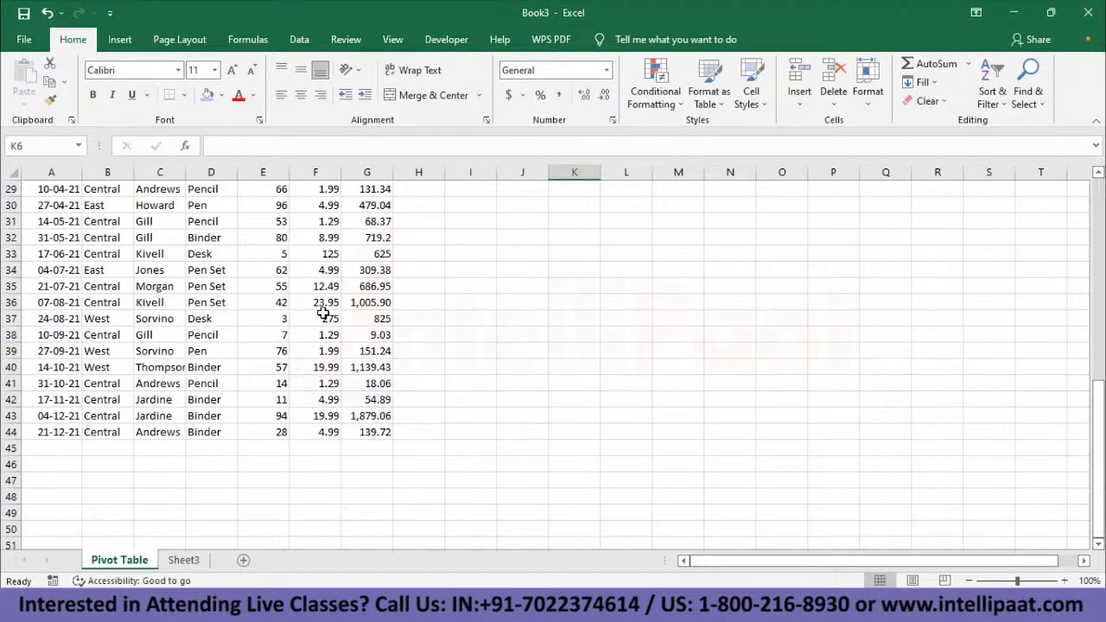
scroll(323, 312, up, 9)
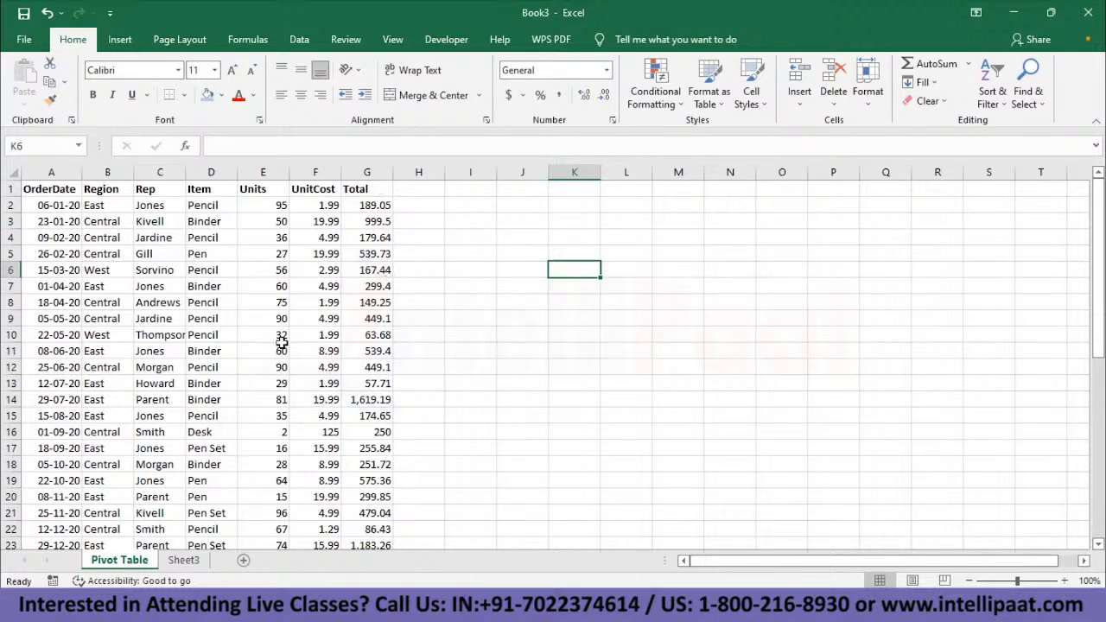
click(162, 369)
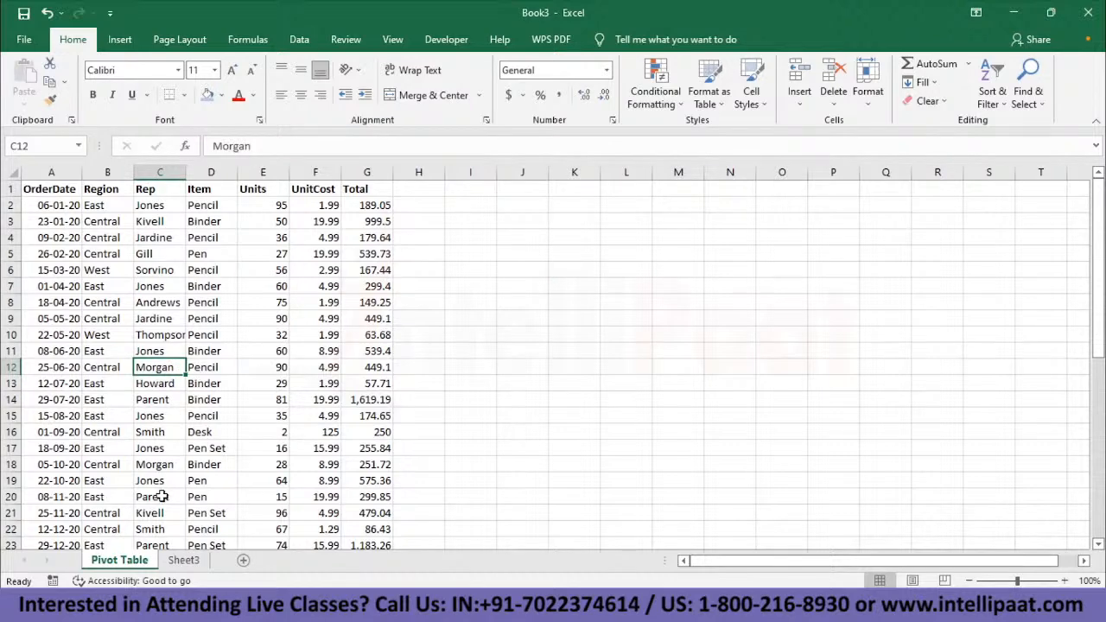
click(568, 190)
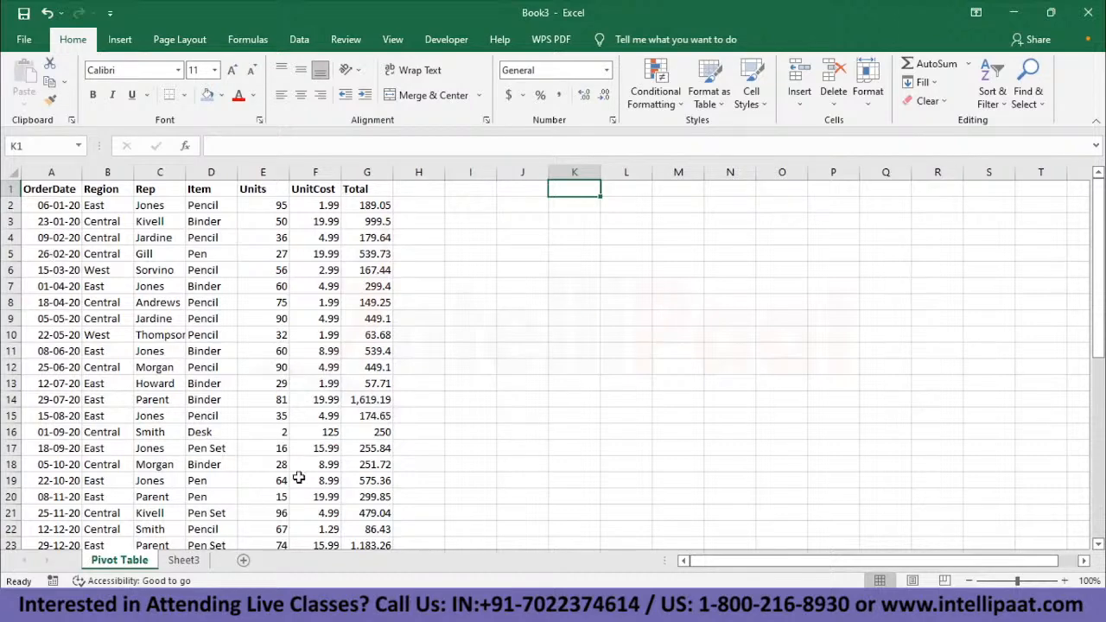
click(483, 191)
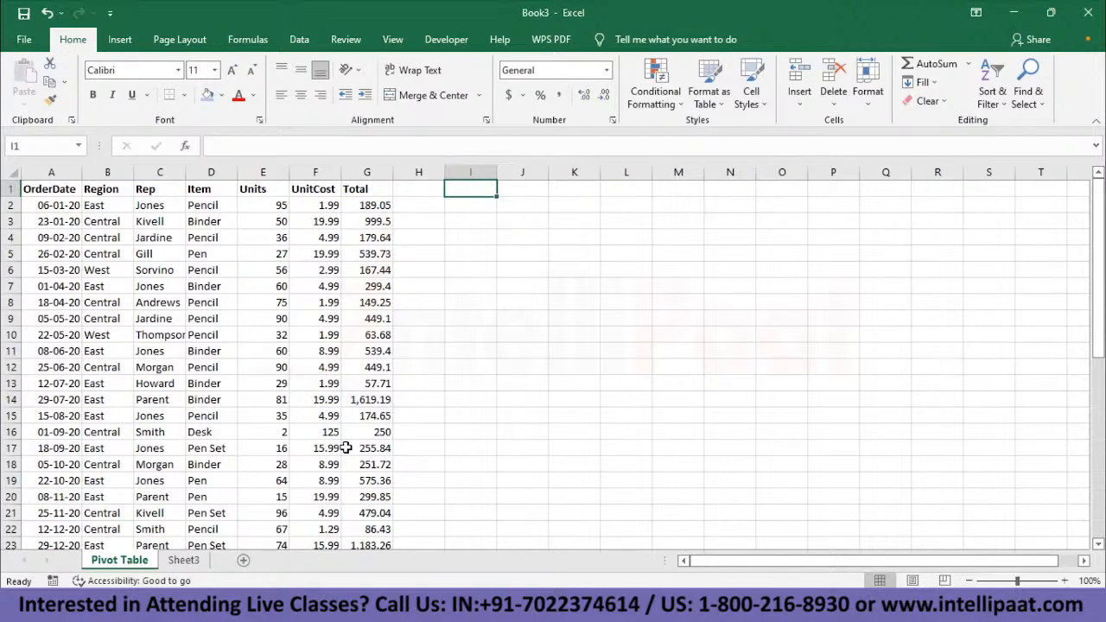
scroll(346, 448, down, 11)
scroll(346, 448, up, 11)
- Insert a PivotTable from the order range A1:G44, placed at cell I1 of the existing Pivot Table worksheet
click(149, 239)
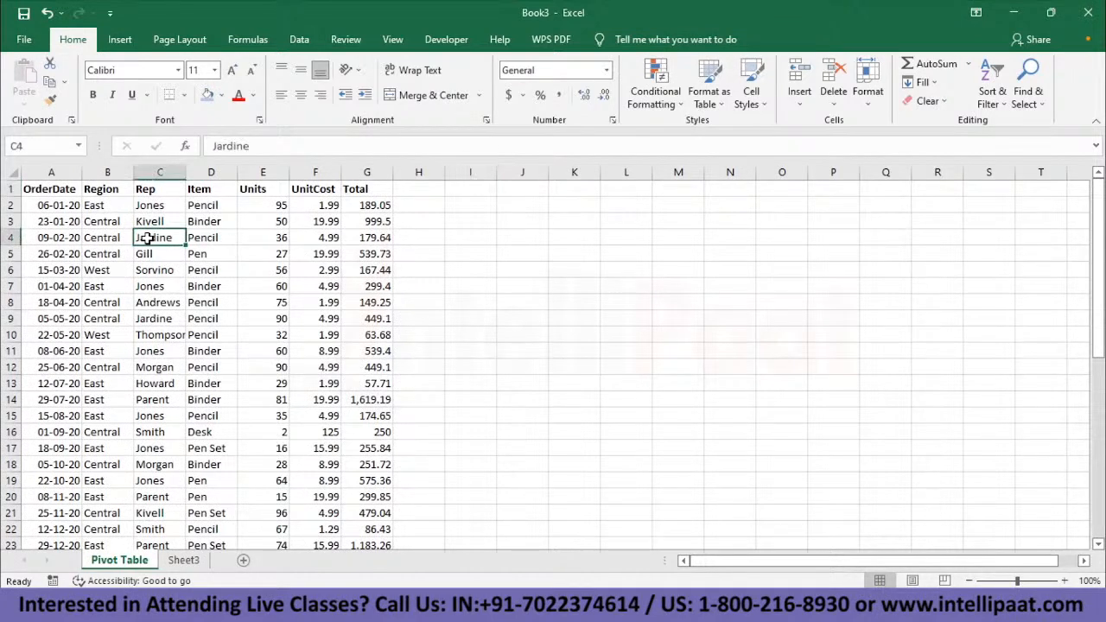
click(119, 39)
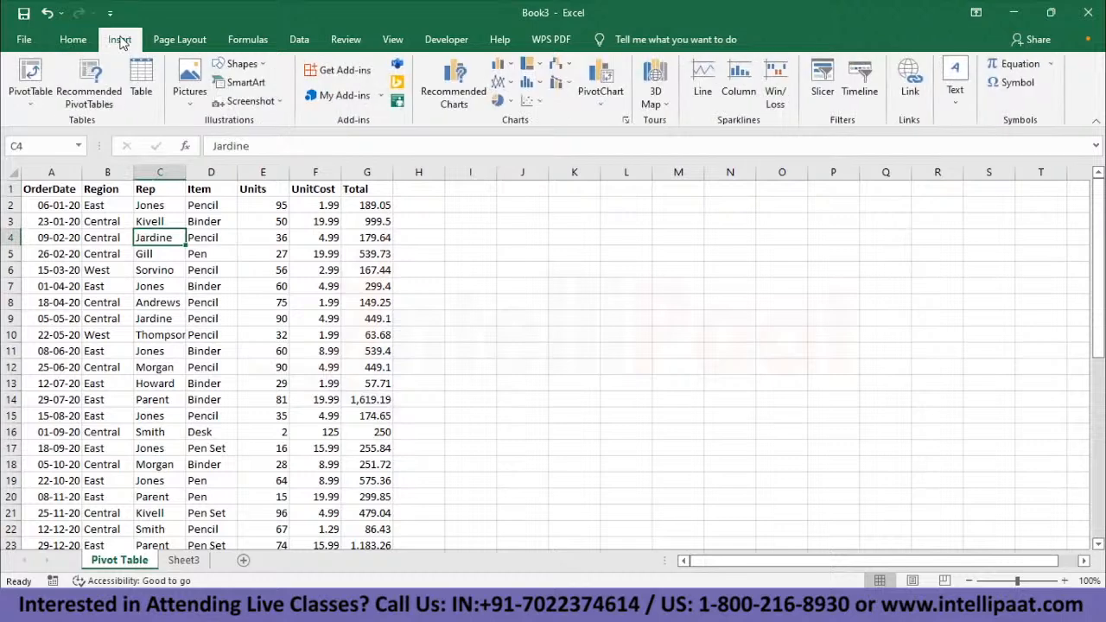
click(31, 111)
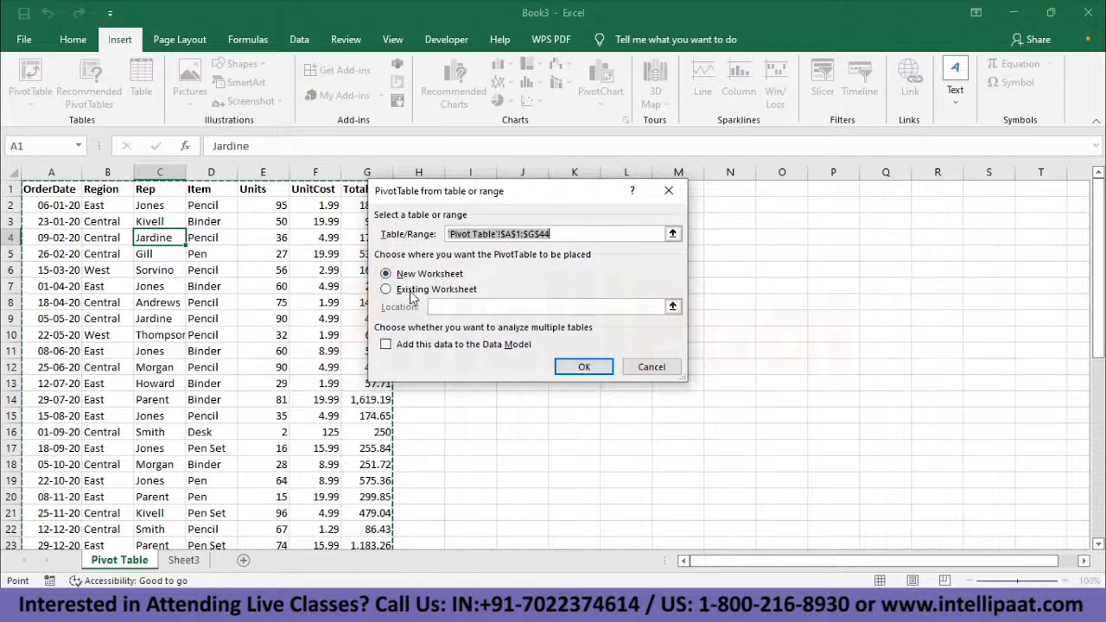
drag(529, 192, 474, 300)
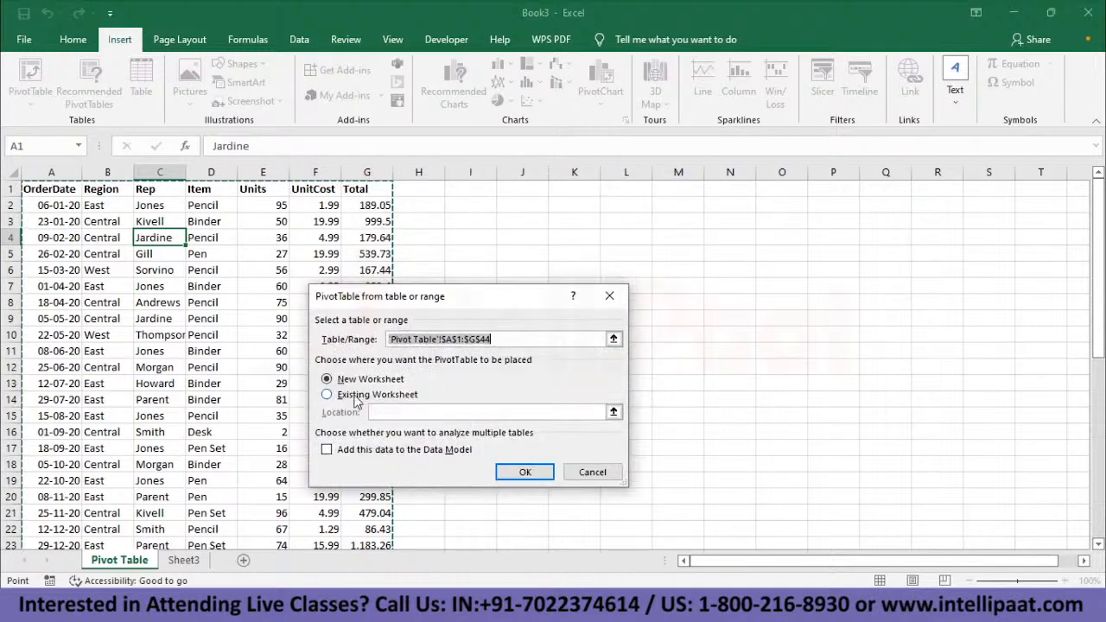
click(327, 395)
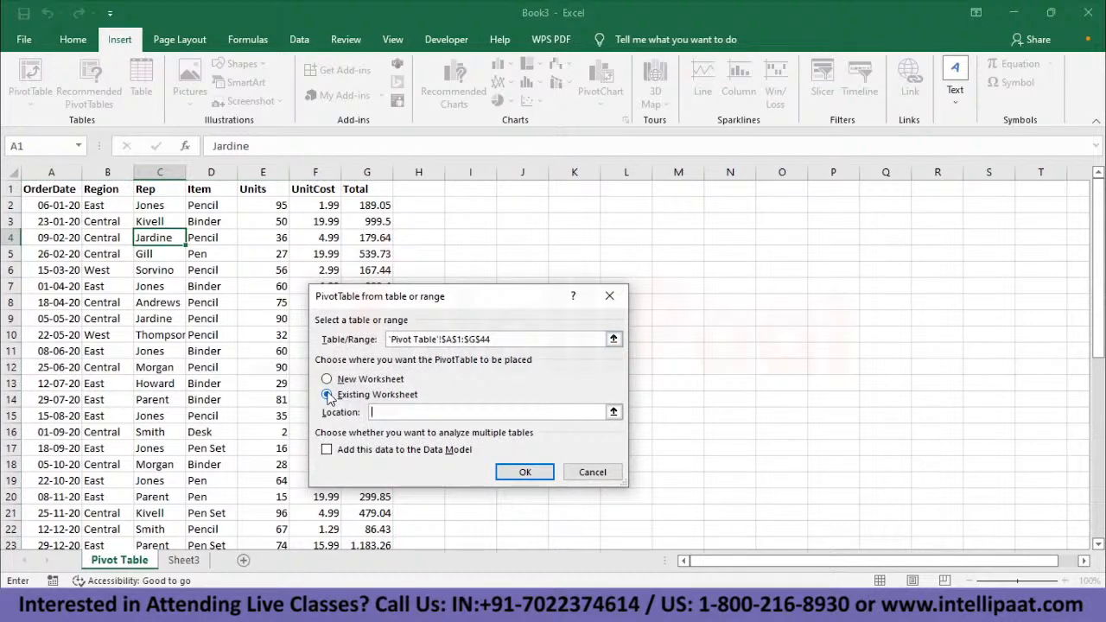
click(481, 189)
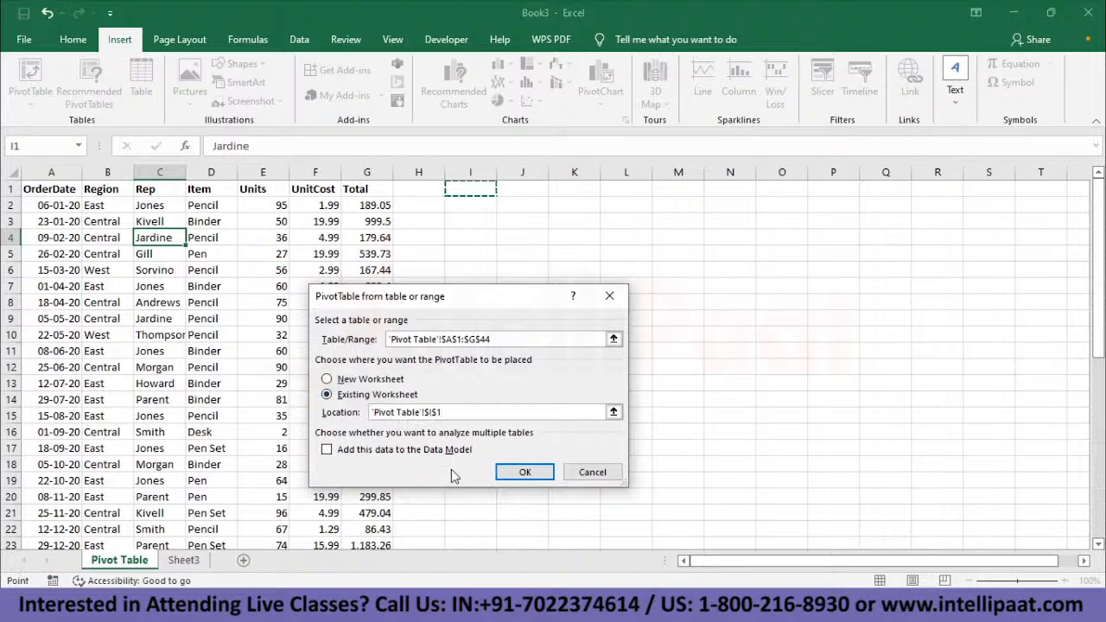
click(531, 474)
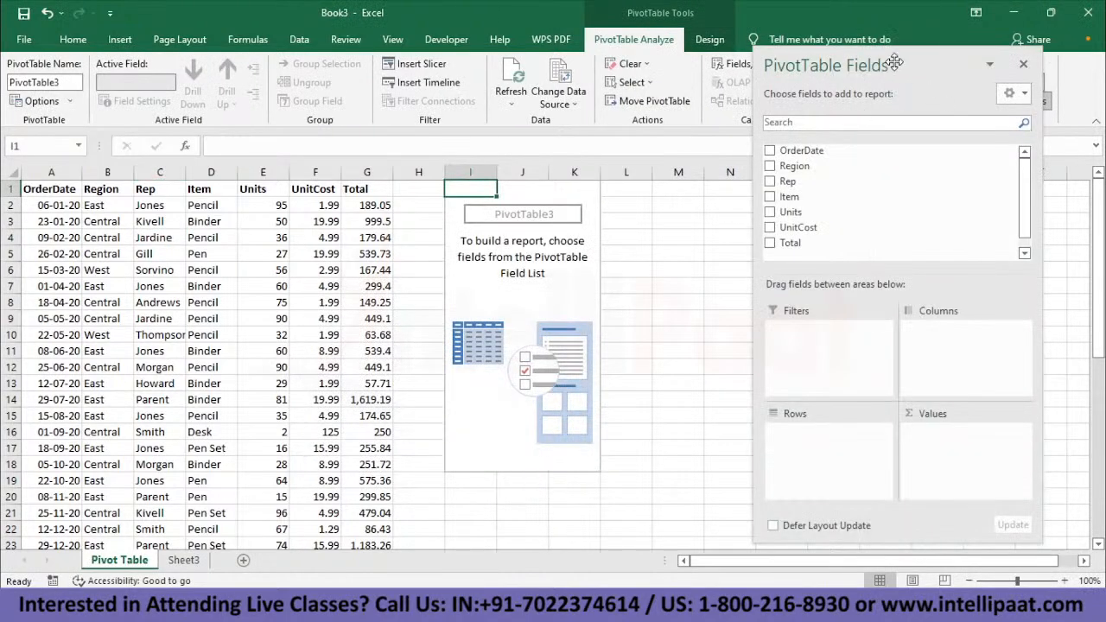
- Summarize Total by Region in the pivot table, with Region as rows and Total as values, and check each region's sum
drag(895, 63, 845, 81)
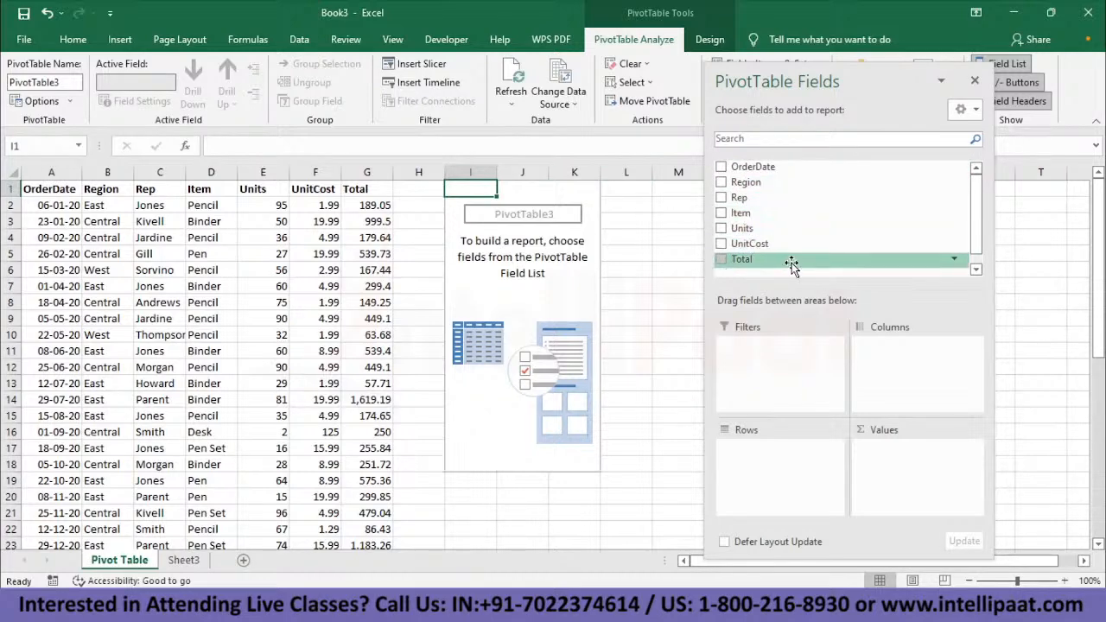
drag(861, 79, 877, 39)
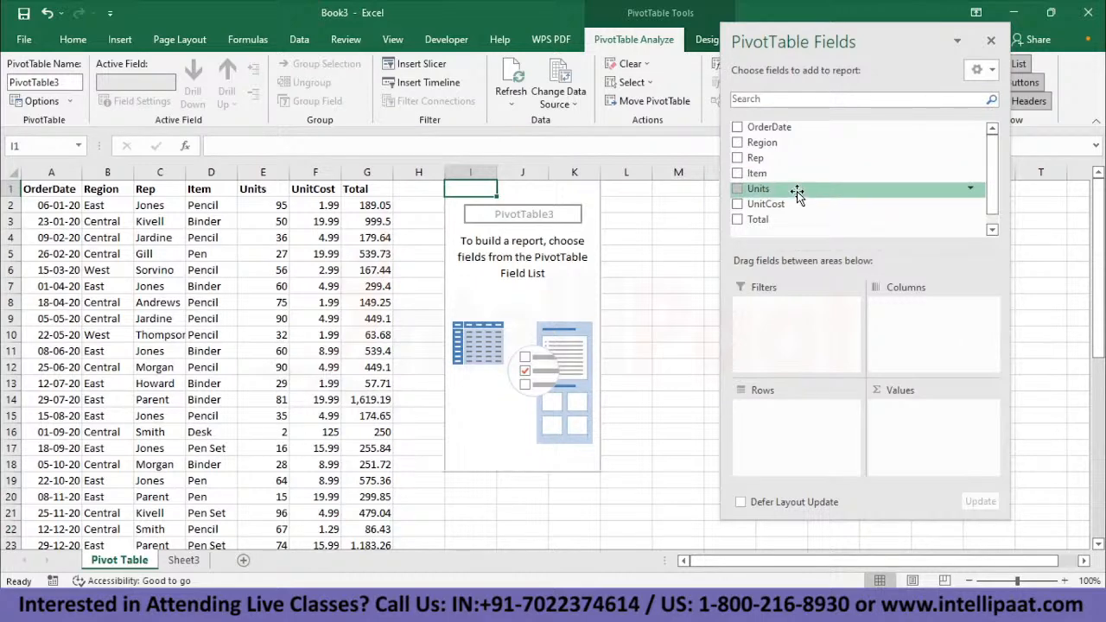
drag(760, 142, 789, 424)
drag(801, 223, 934, 432)
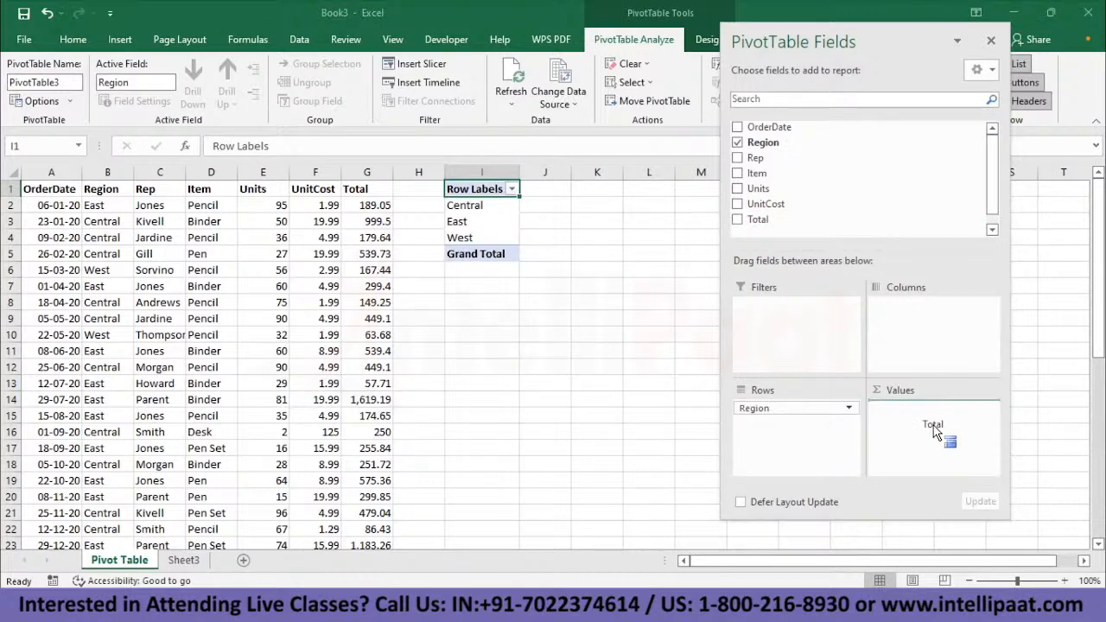
drag(933, 432, 934, 433)
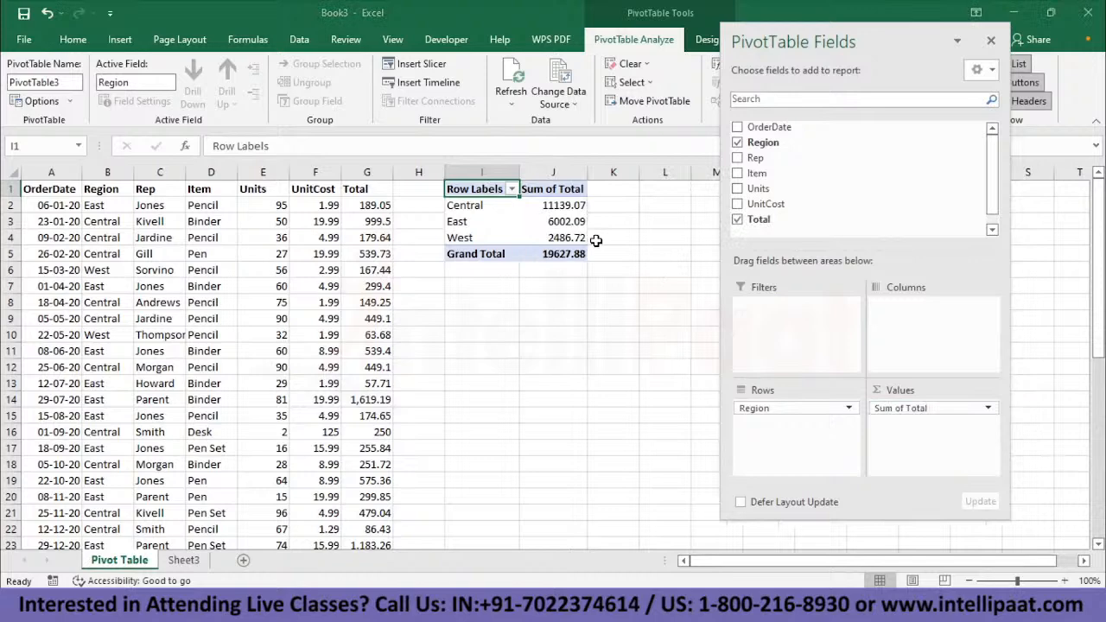
drag(464, 206, 572, 206)
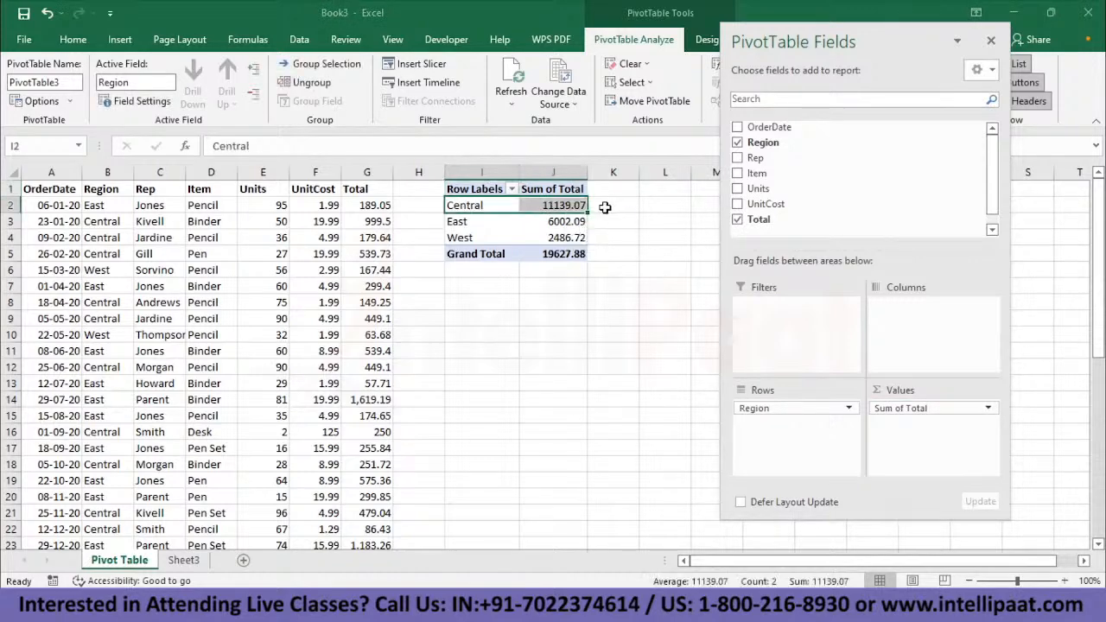
click(554, 239)
click(458, 223)
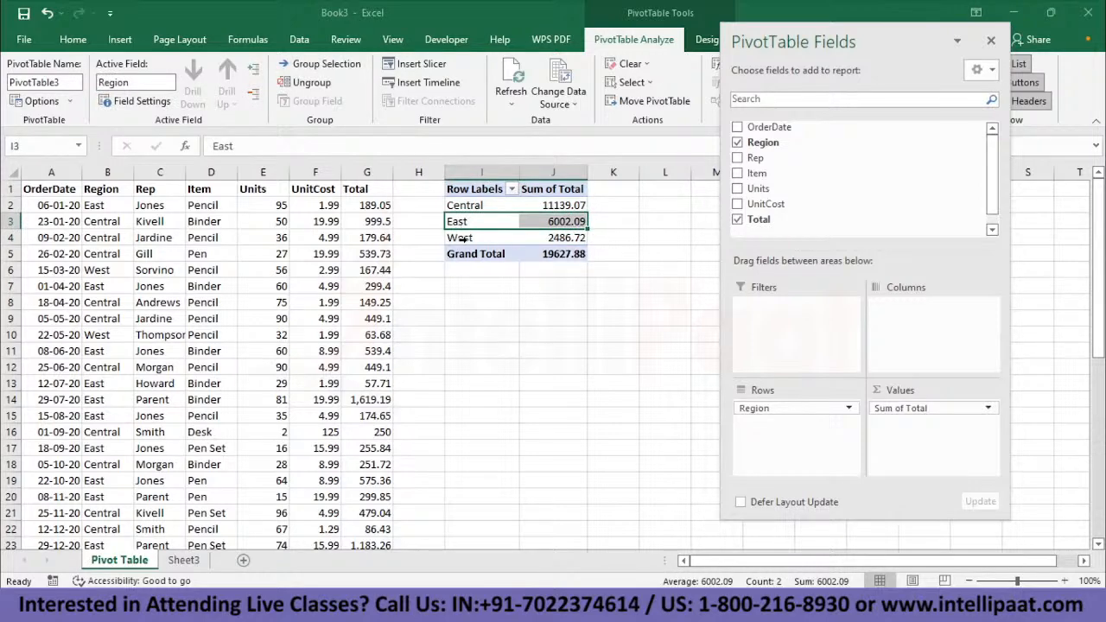
click(460, 239)
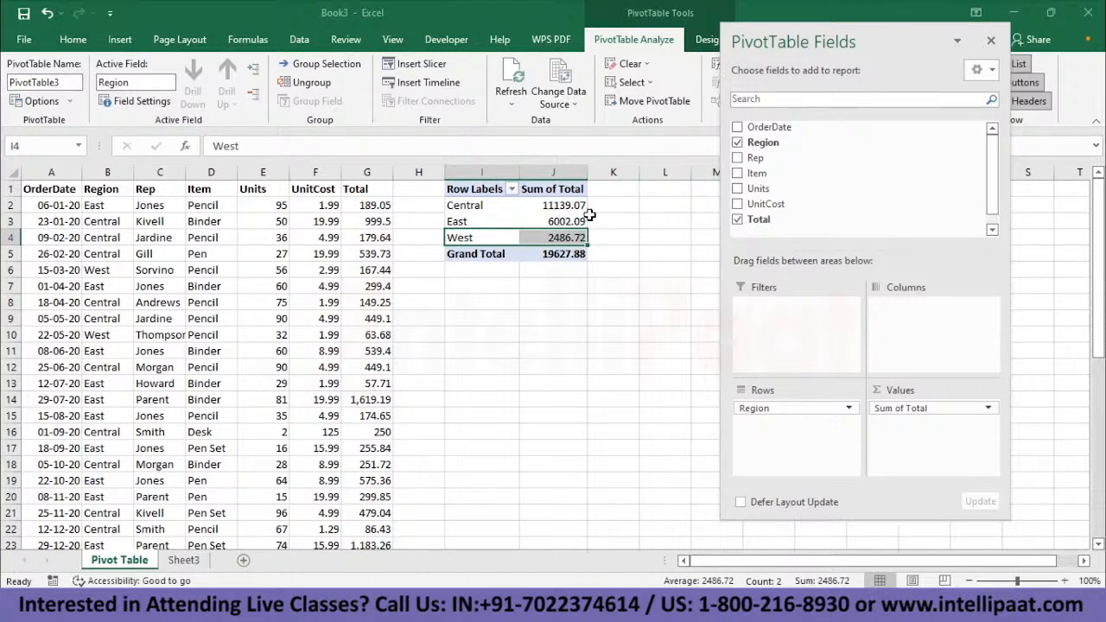
- Add Item and Rep as row levels beneath Region, and look through the expanded pivot table down to the grand total
drag(769, 174, 780, 435)
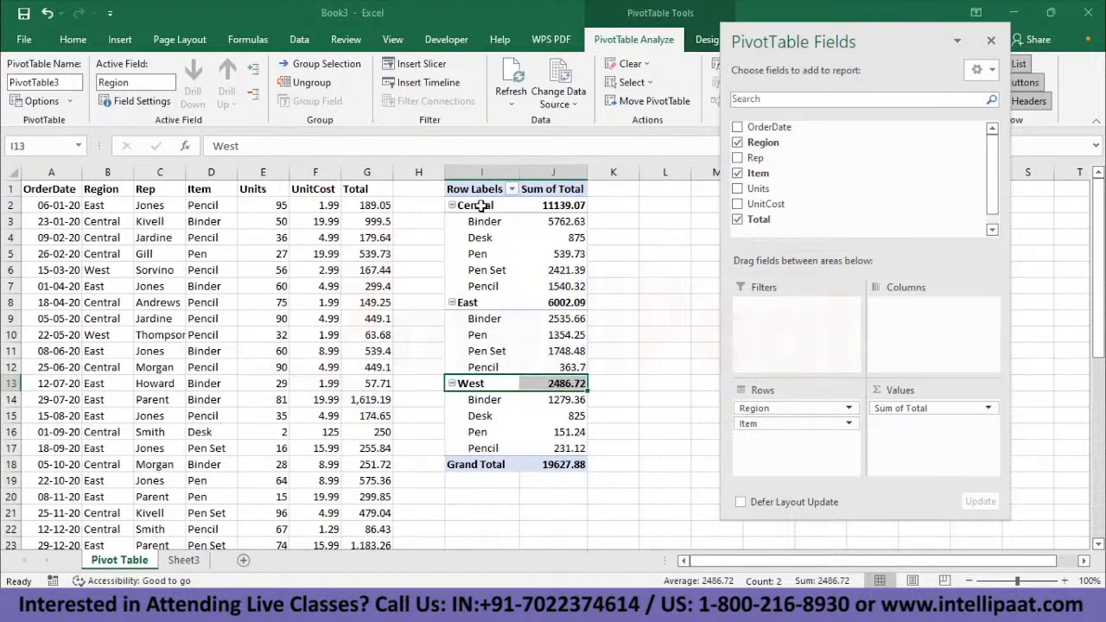
mouse_move(575, 222)
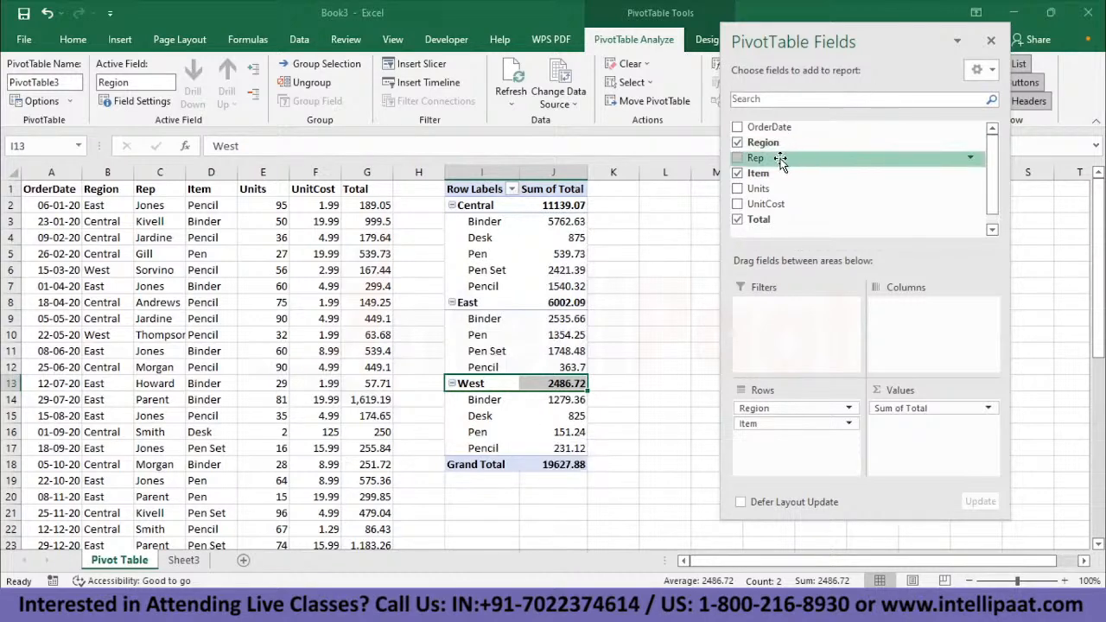
drag(780, 161, 792, 454)
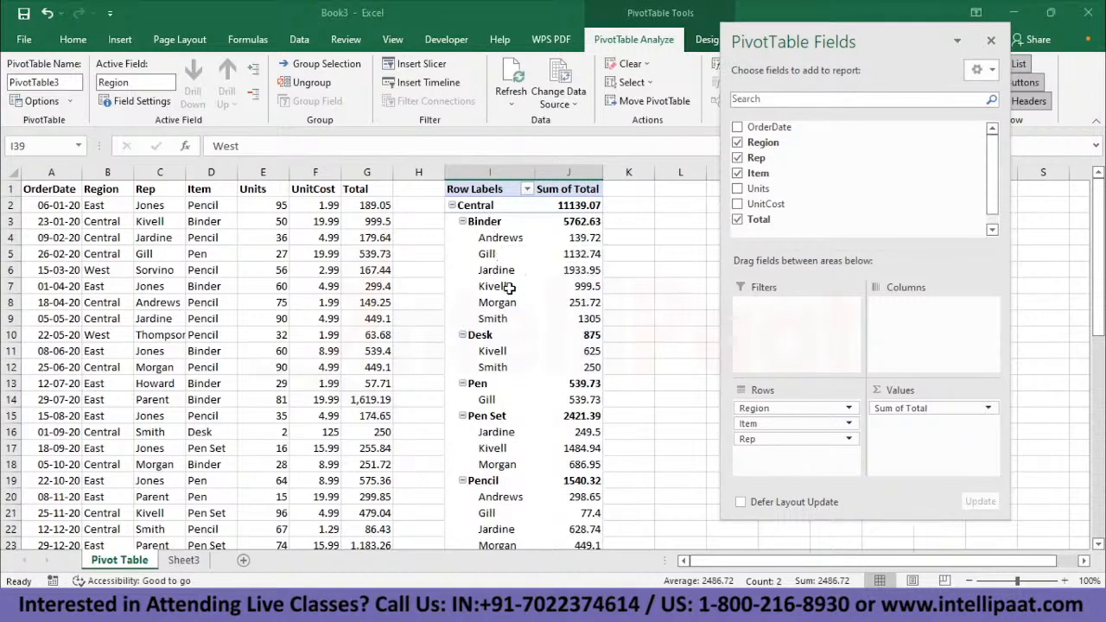
scroll(507, 316, down, 2)
scroll(506, 316, down, 3)
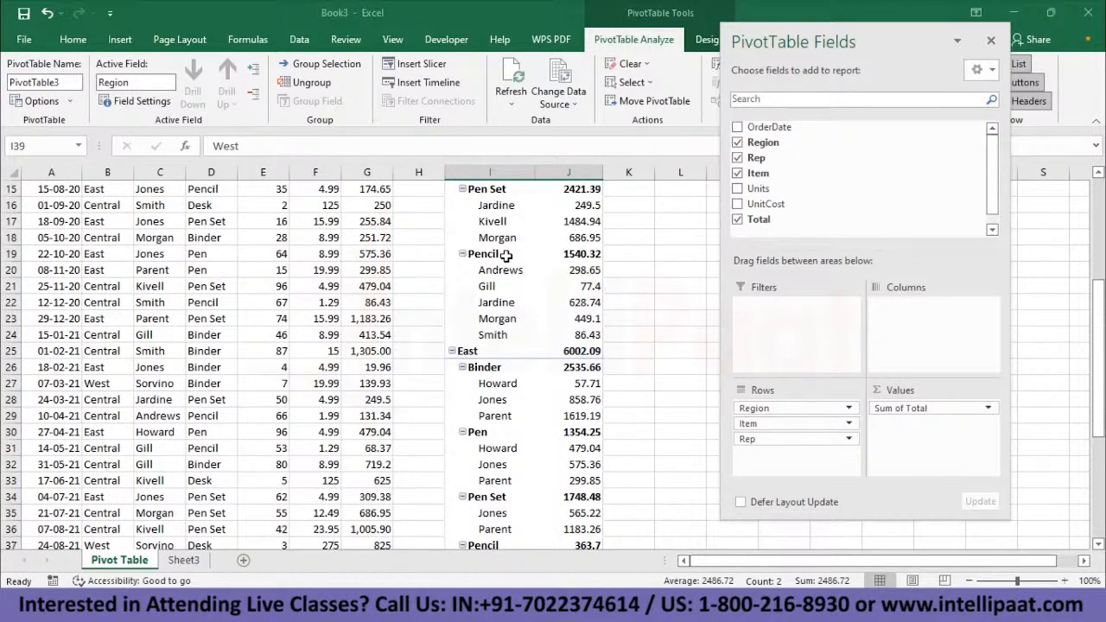
scroll(506, 255, up, 5)
scroll(507, 255, down, 20)
scroll(507, 255, up, 12)
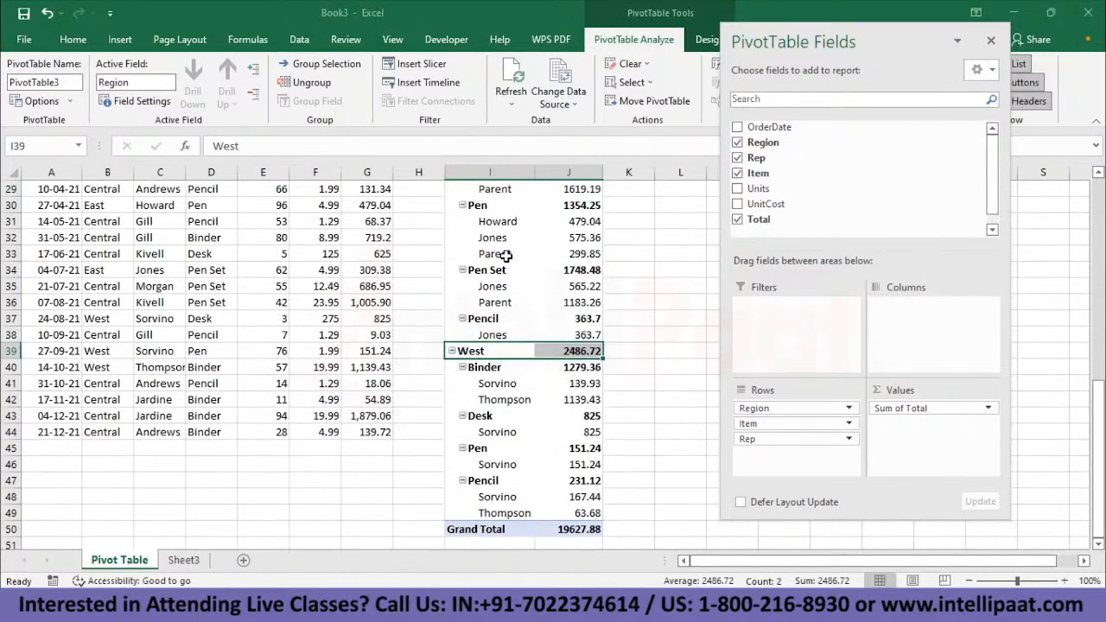
scroll(507, 255, up, 9)
- Remove Rep and Item from the pivot rows, leaving only Region, and check the Central region's total
drag(804, 439, 789, 162)
drag(791, 423, 772, 179)
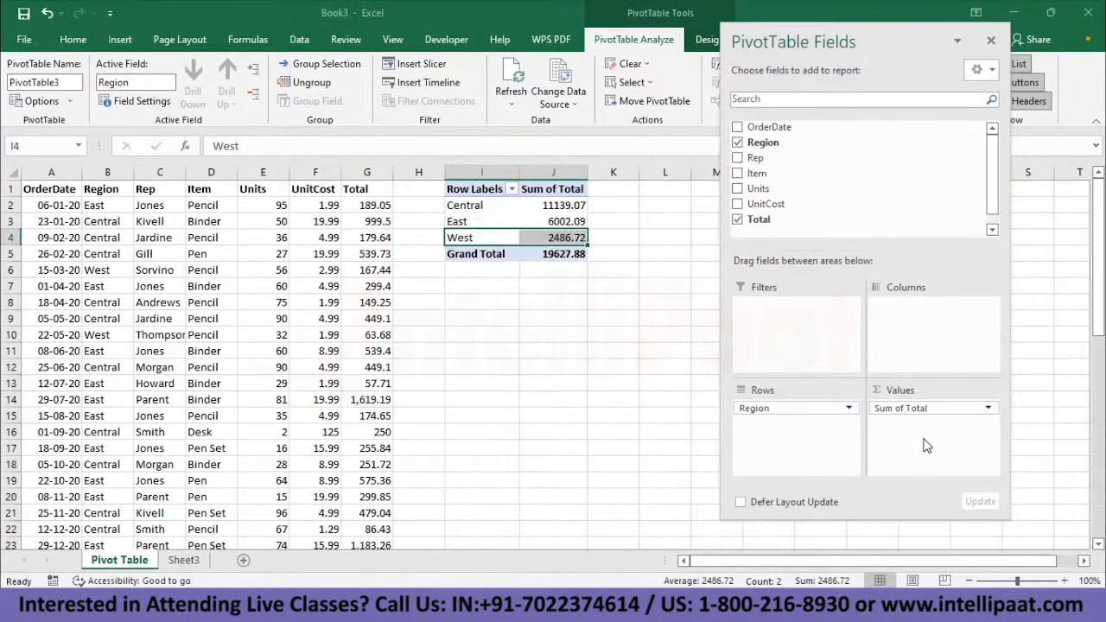
click(473, 208)
click(551, 208)
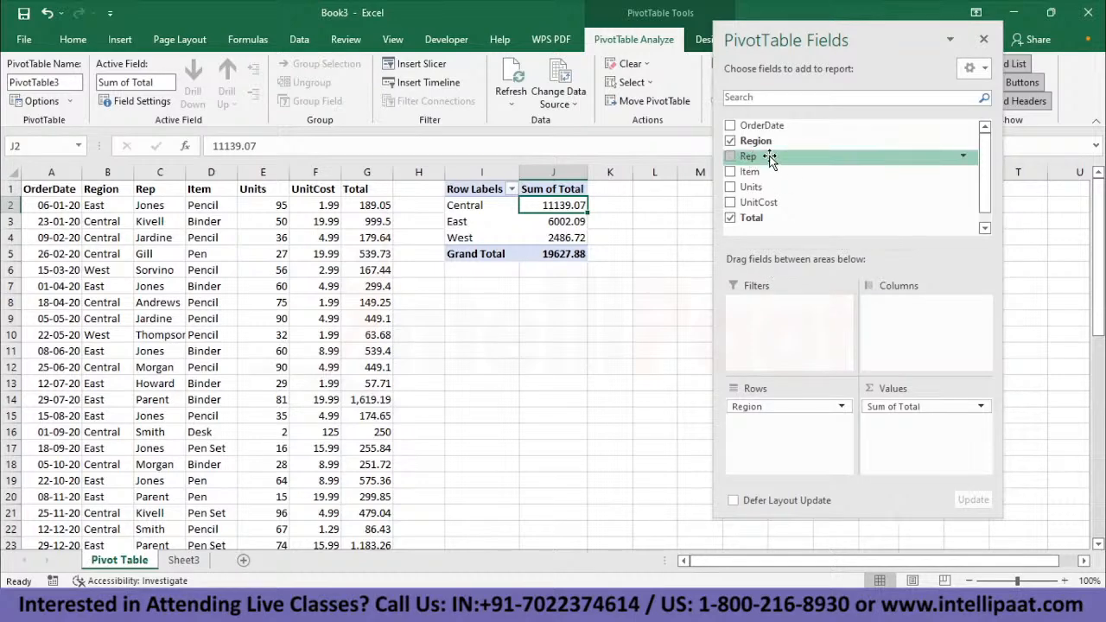
- Replace Region with Rep as the row field of the pivot table
drag(784, 408, 832, 125)
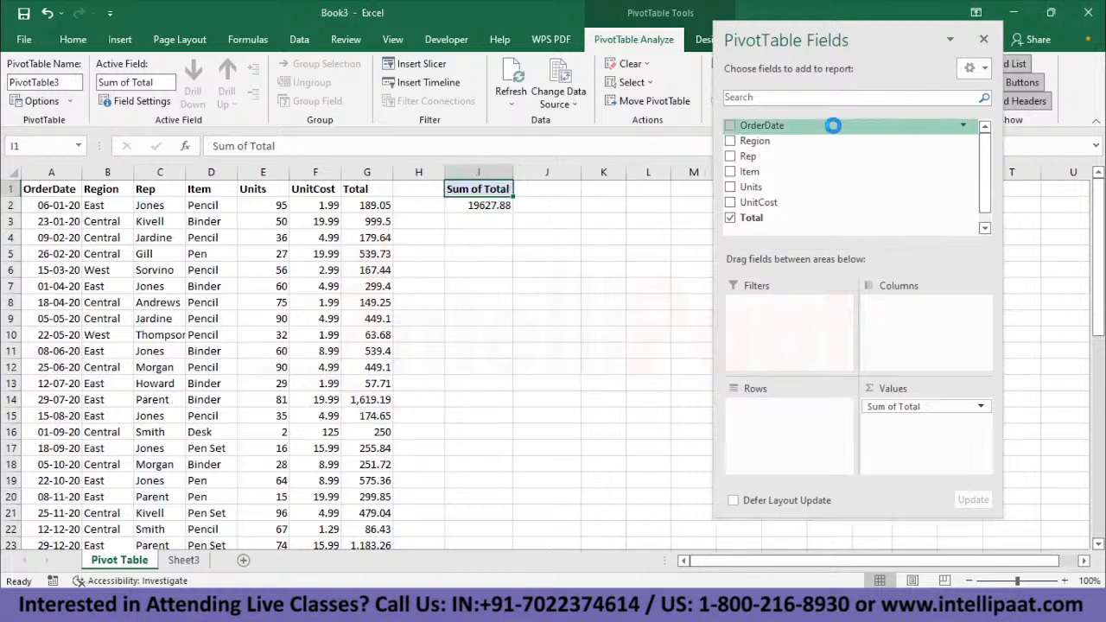
drag(765, 157, 795, 432)
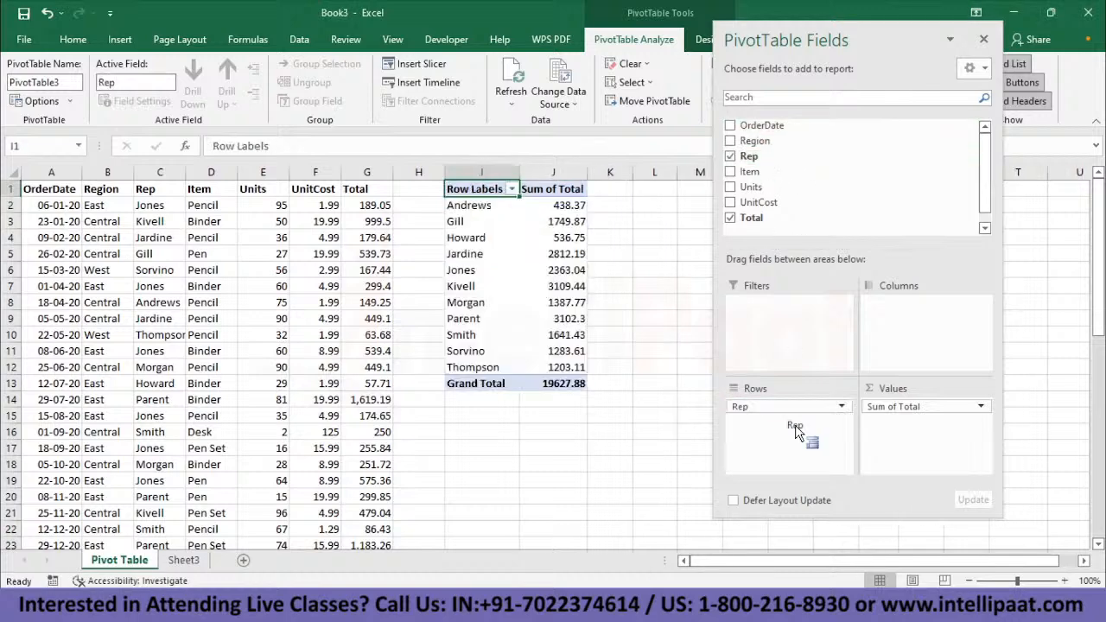
- Go through the pivot table rows to examine the sum of Total for each sales rep
drag(467, 221, 561, 221)
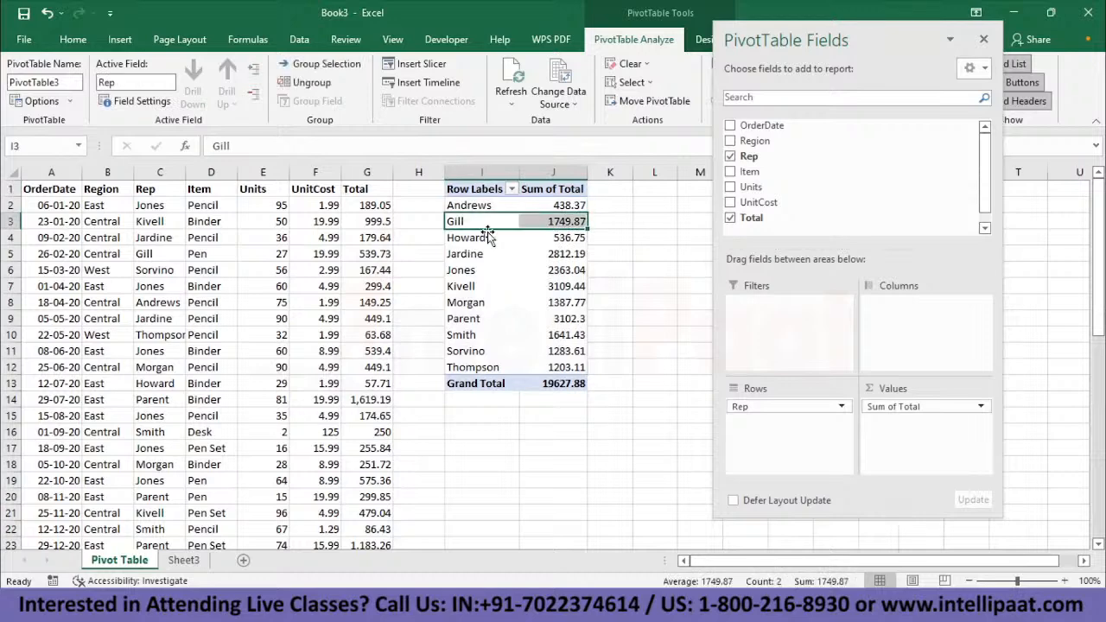
key(Down)
key(Down)
key(Down)
key(Down)
key(Down)
key(Down)
key(Down)
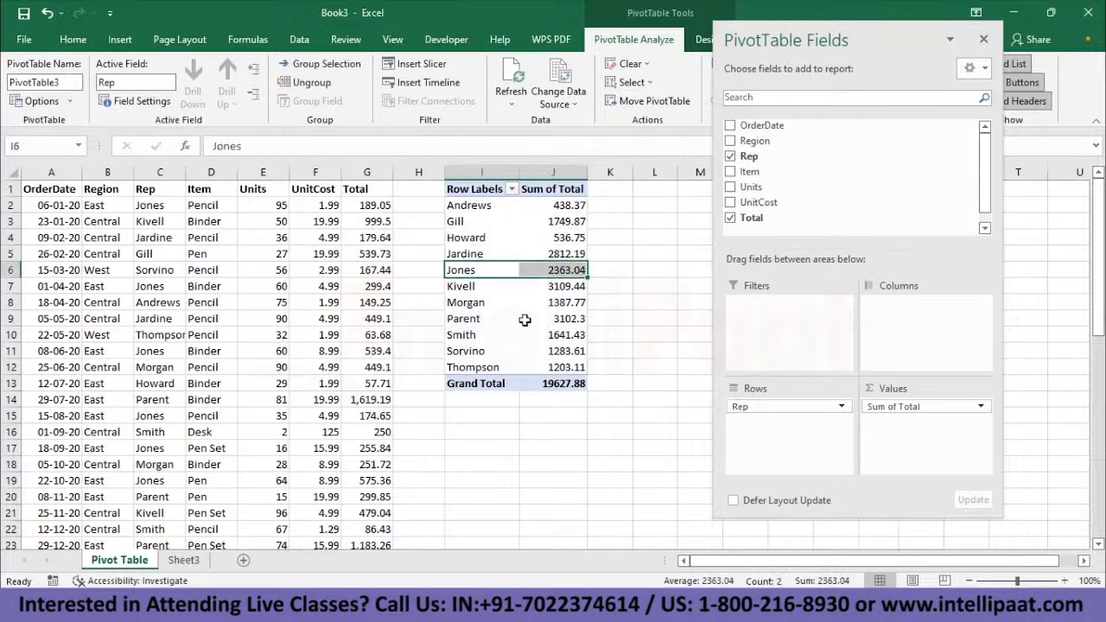
key(Down)
key(Down)
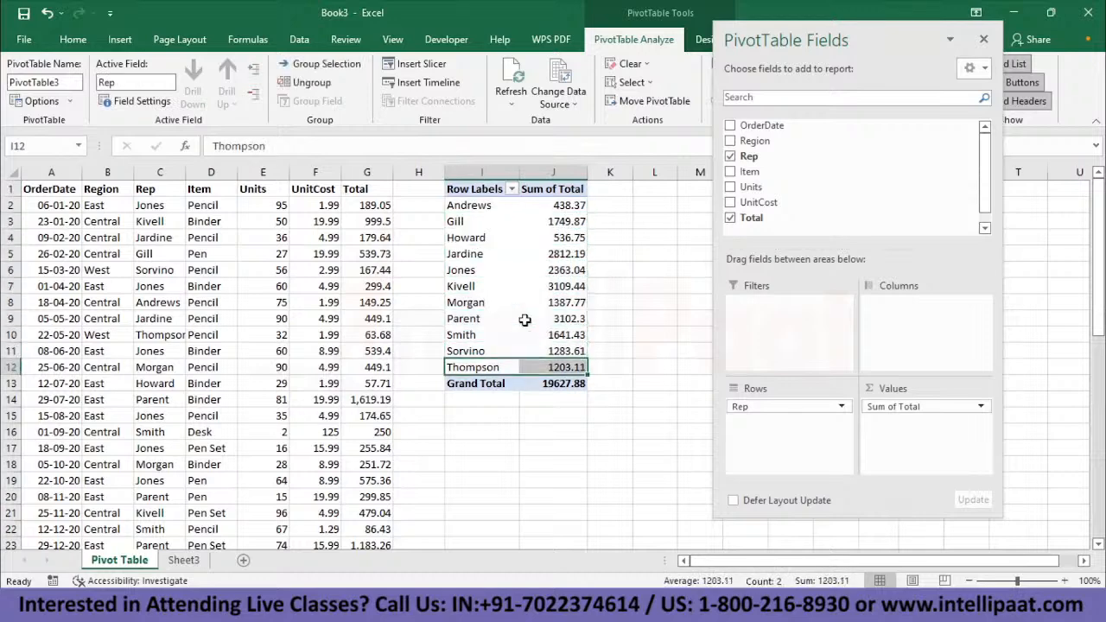
key(Up)
key(Up)
key(Up)
key(Up)
key(Up)
key(Up)
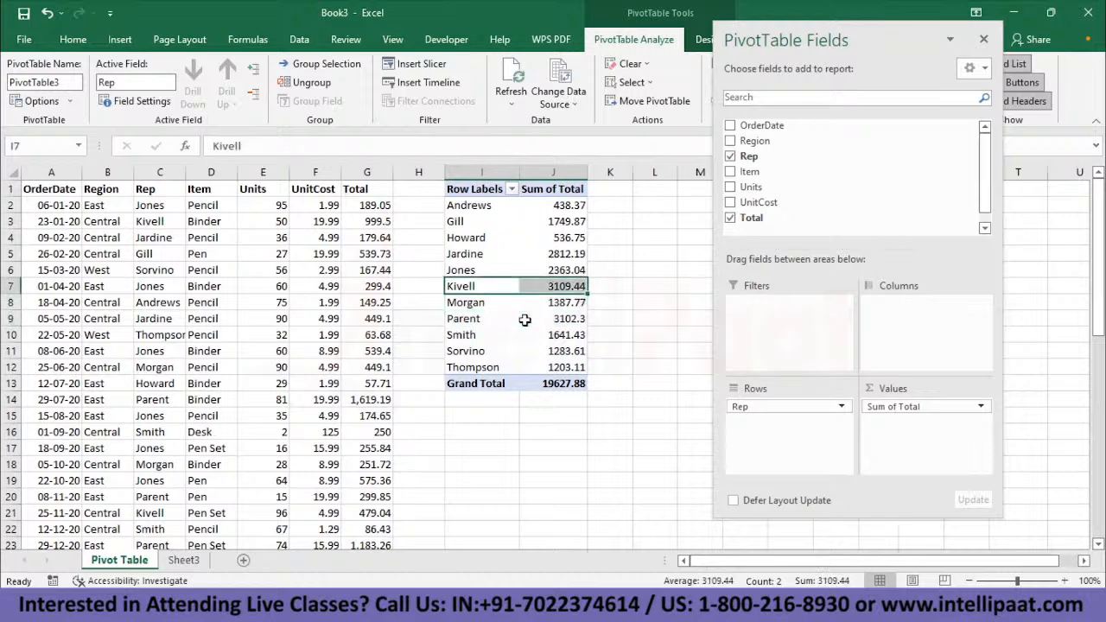
key(Down)
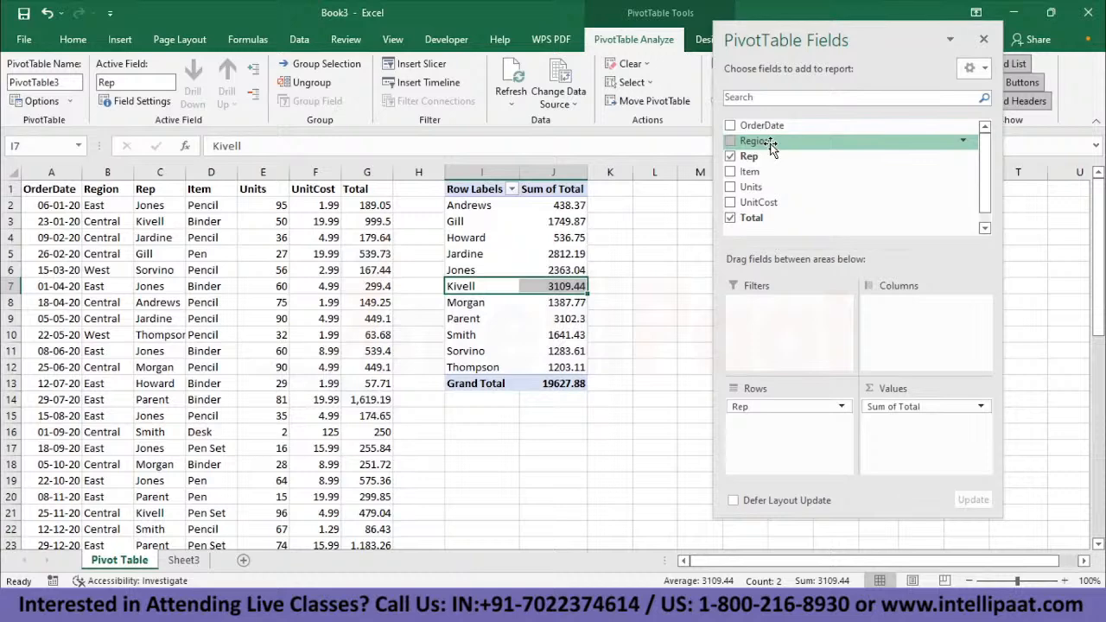
- Add Region as the column field and move the PivotTable Fields pane off the pivot table
drag(772, 149, 921, 320)
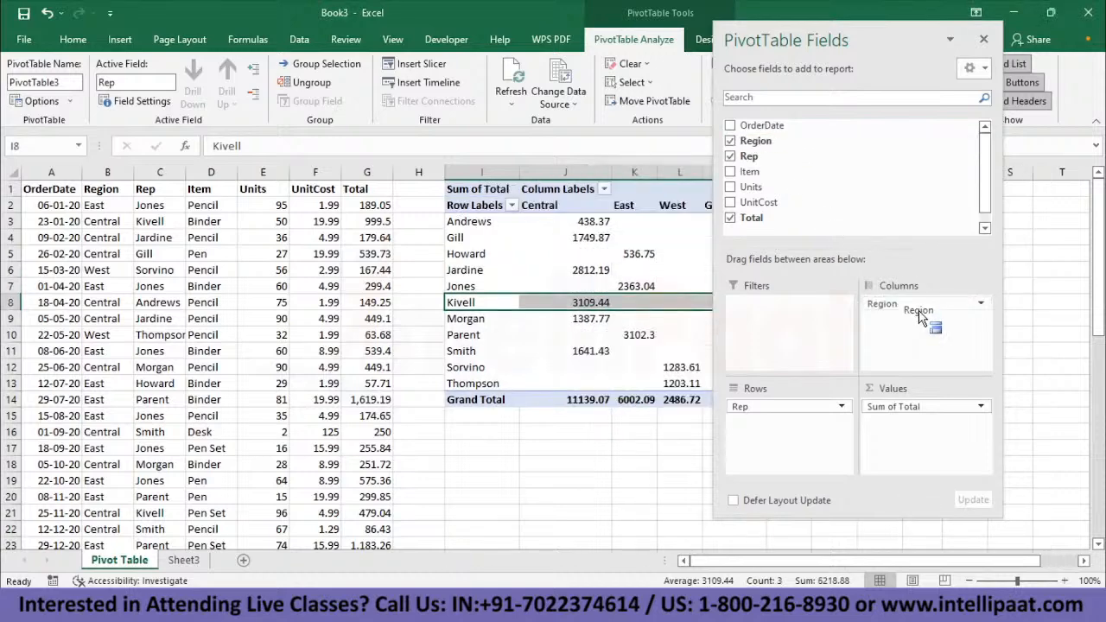
click(591, 318)
drag(809, 40, 164, 80)
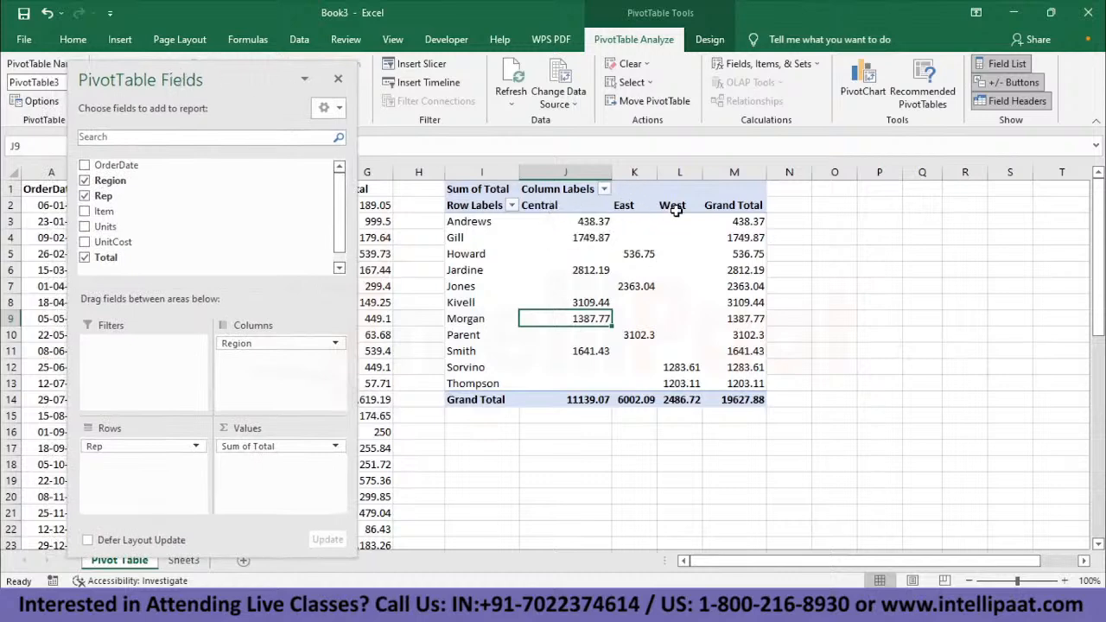
- Examine the rep-by-region breakdown, reading the rep rows across the region columns and the values in the East column
click(464, 237)
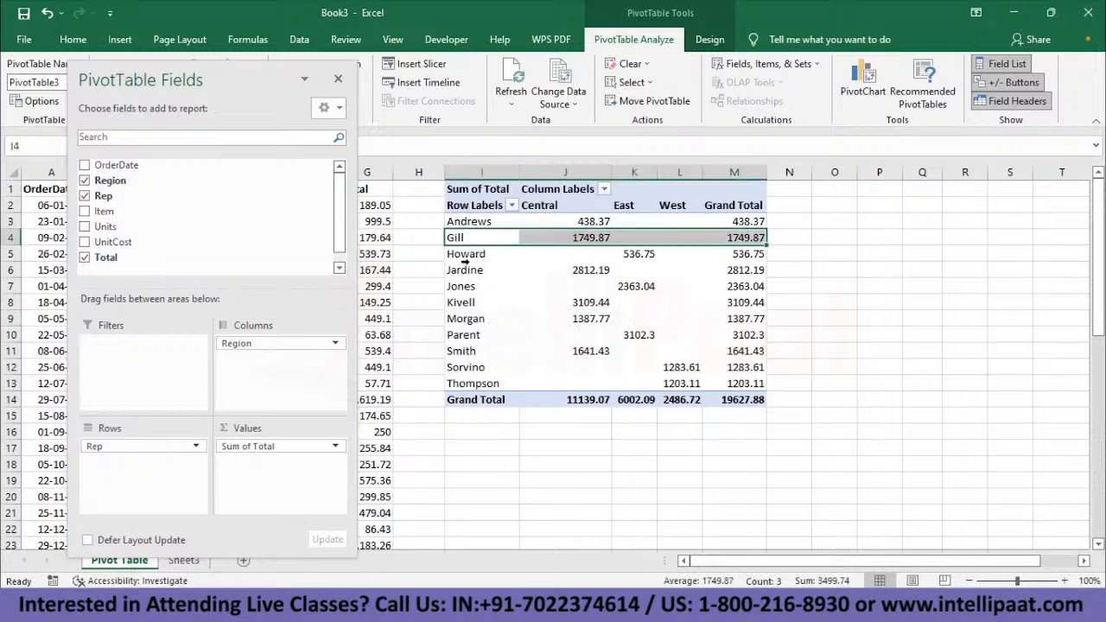
click(472, 258)
click(475, 279)
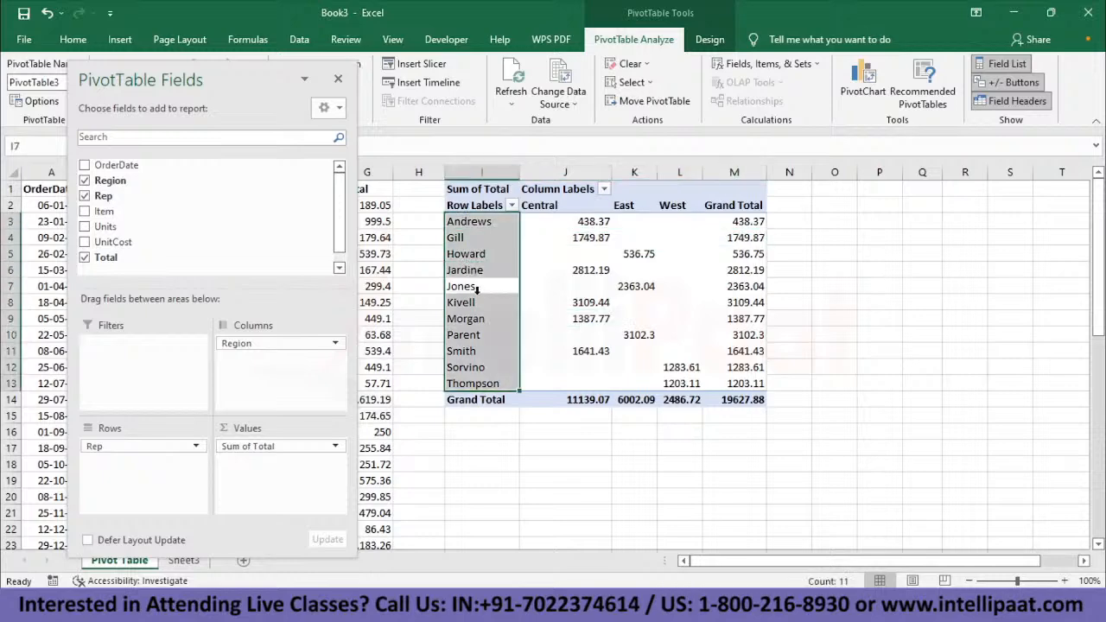
click(524, 249)
click(451, 254)
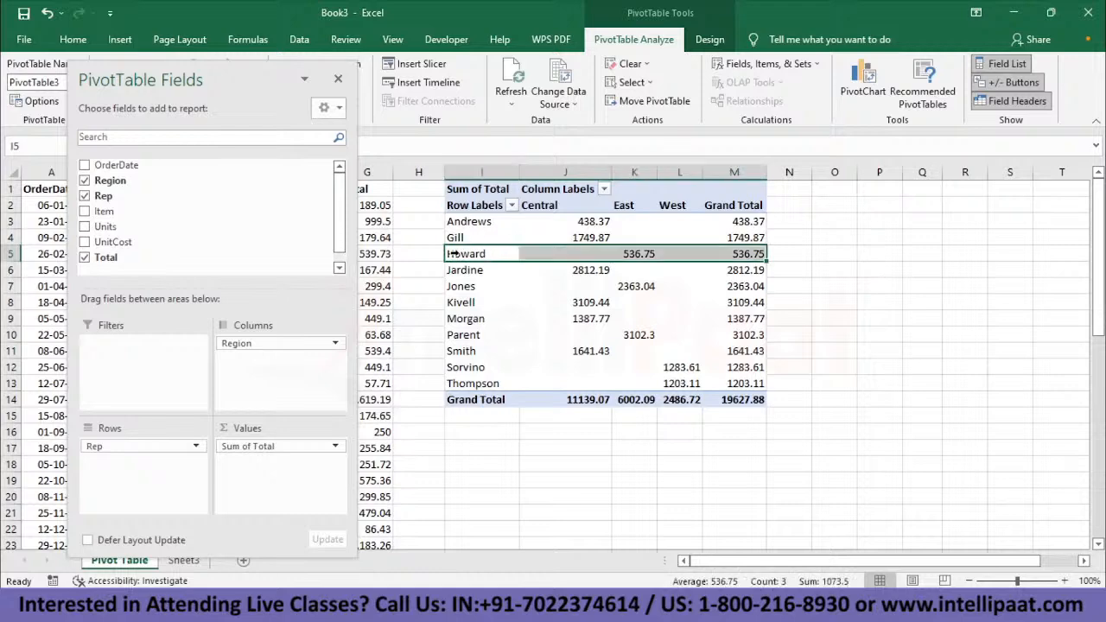
key(Right)
key(Right)
key(Up)
key(Up)
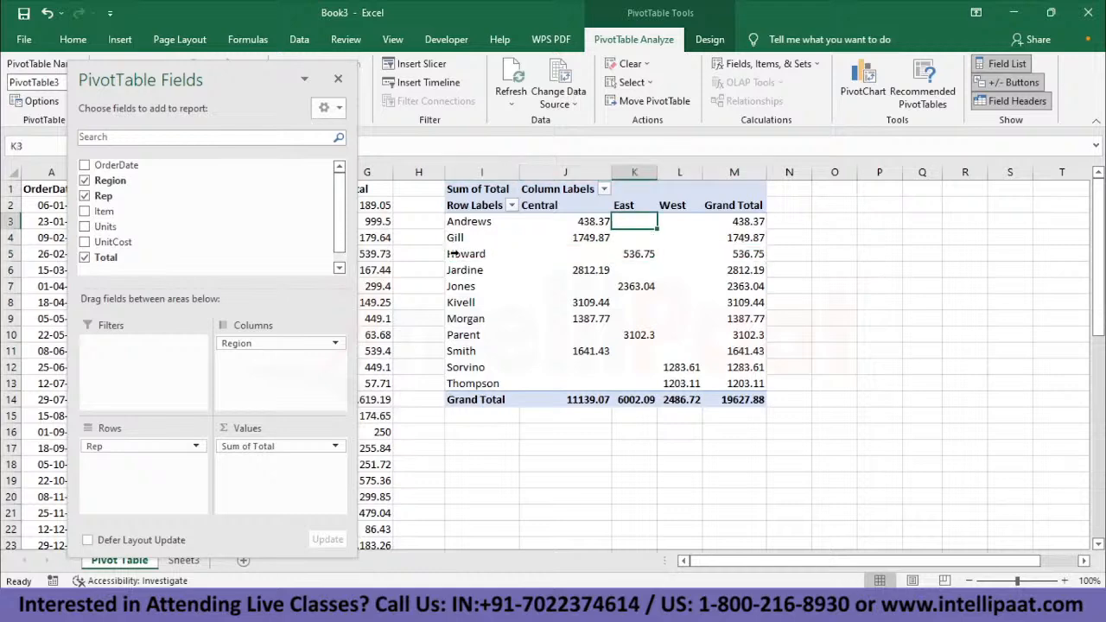
key(ctrl+shift+Down)
key(ctrl+shift+Up)
key(Down)
key(Down)
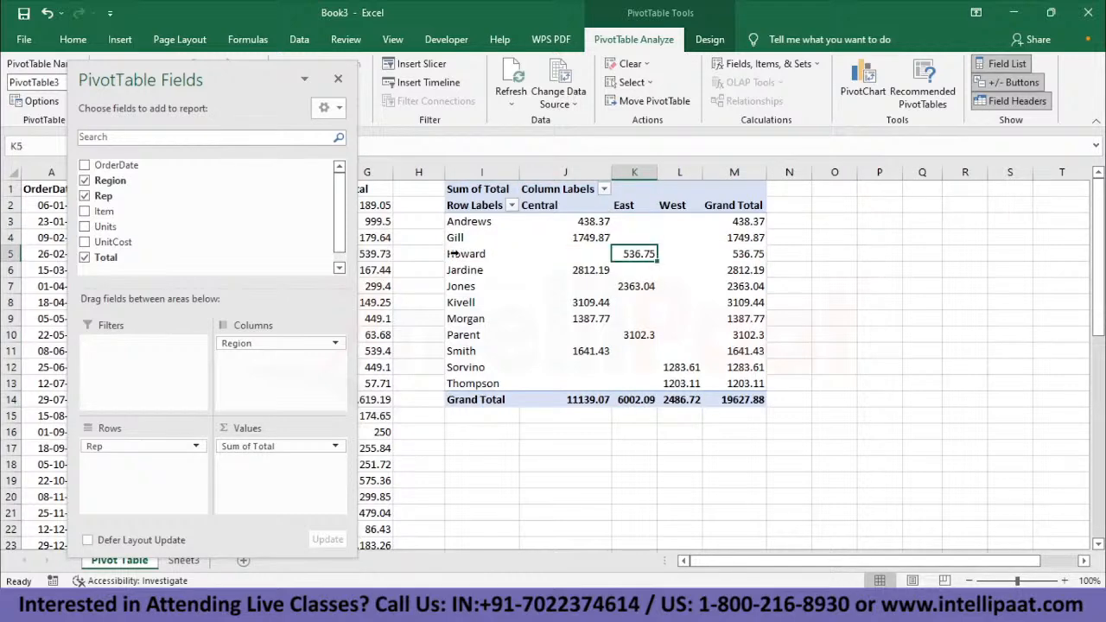
- Filter the pivot table's row labels to the rep matching the search "mor", review that row, and undo the filter
click(513, 208)
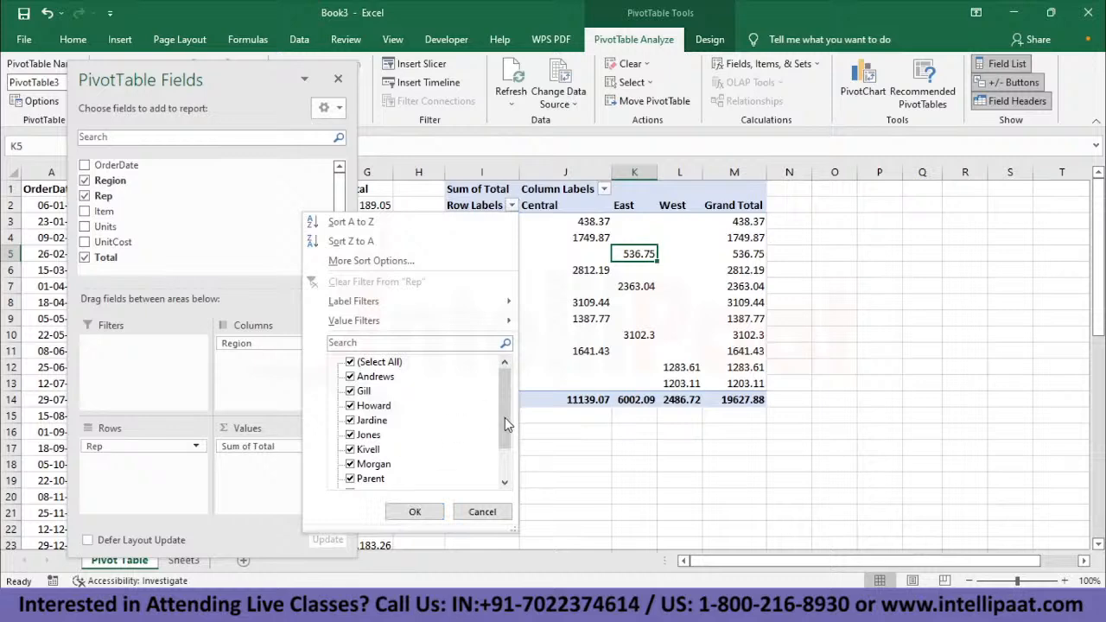
drag(505, 416, 510, 458)
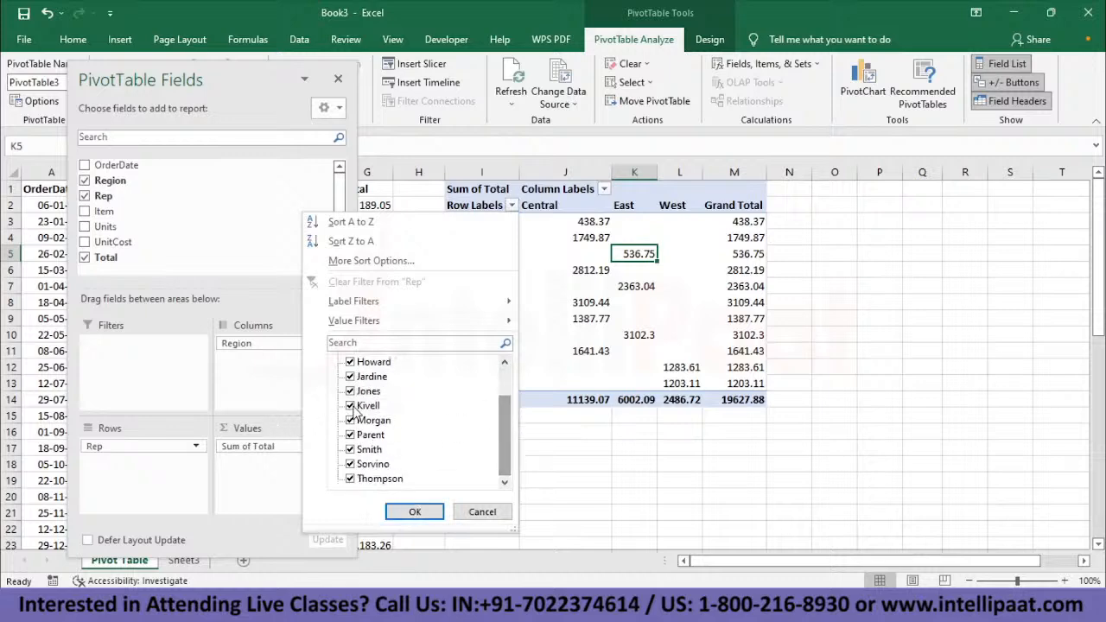
scroll(358, 413, up, 2)
click(364, 343)
text(mor)
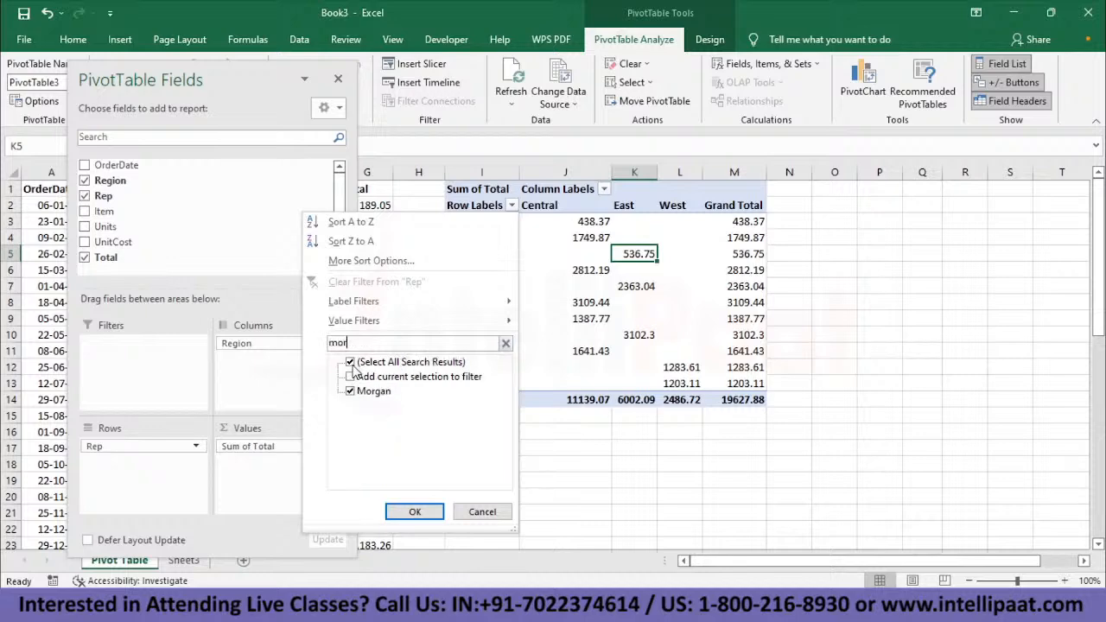
click(415, 512)
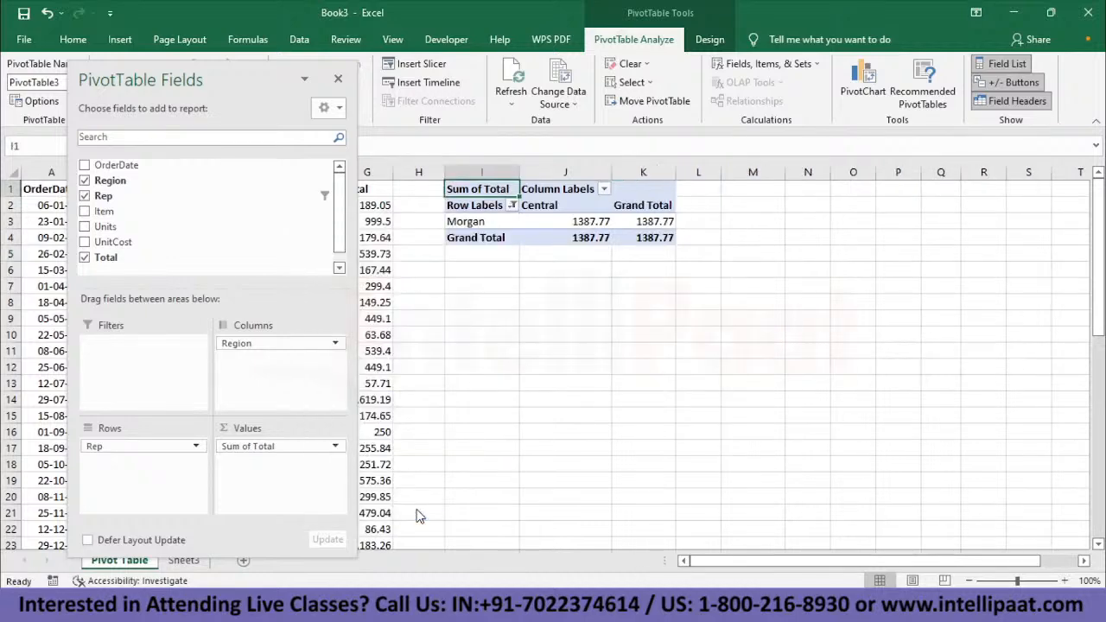
click(456, 222)
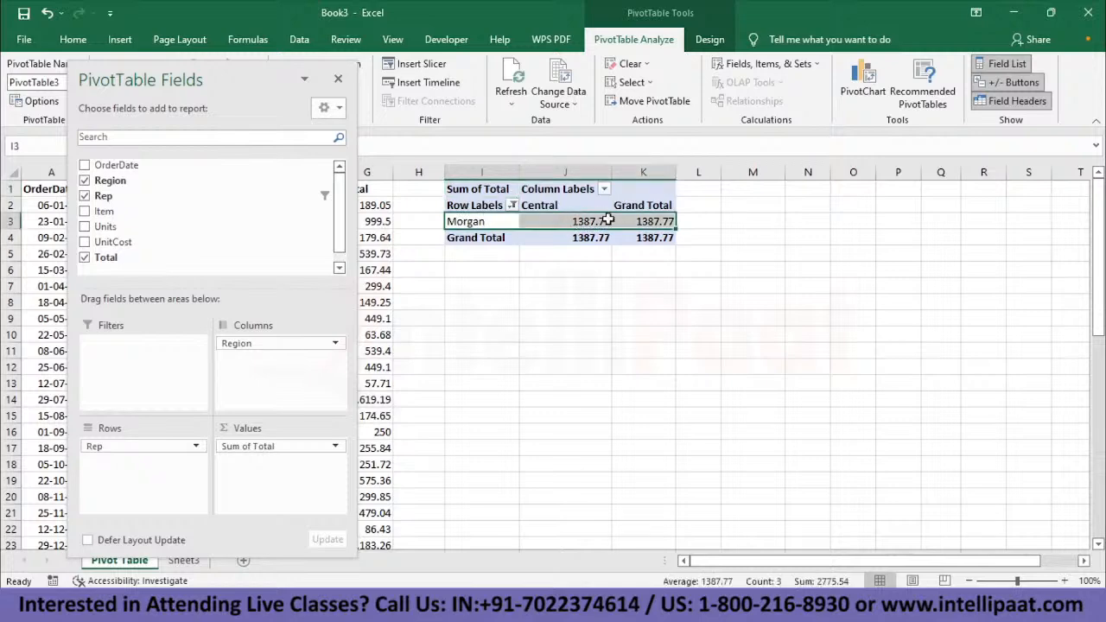
mouse_move(575, 223)
key(ctrl+z)
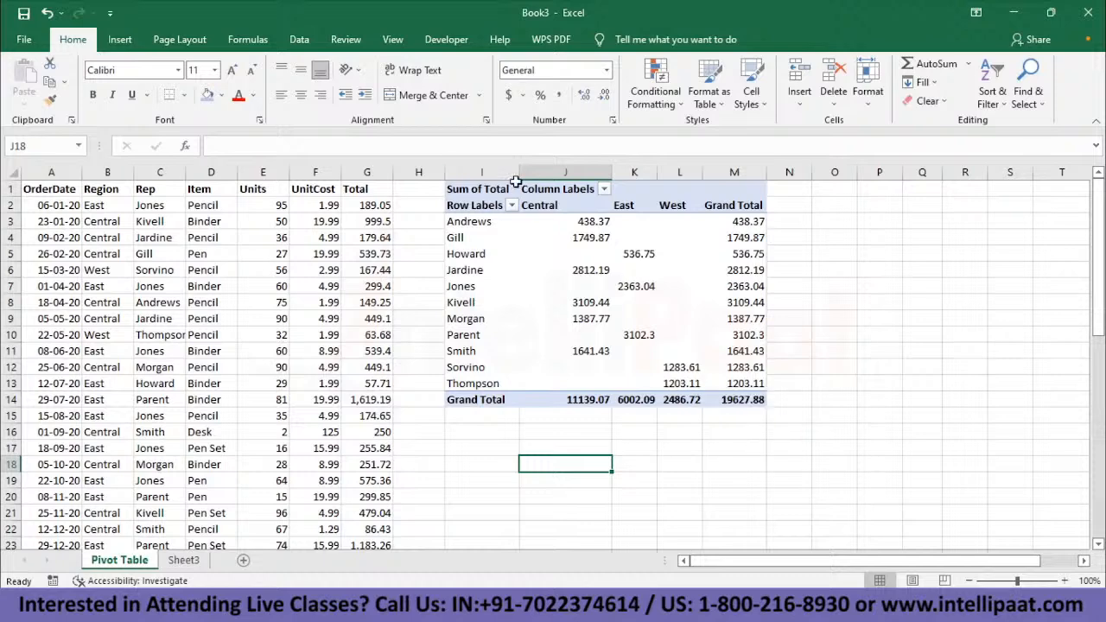
- Drill down into the Central total in J4 to list its source orders on a new sheet, and compare it with the pivot table
mouse_move(585, 224)
mouse_move(595, 247)
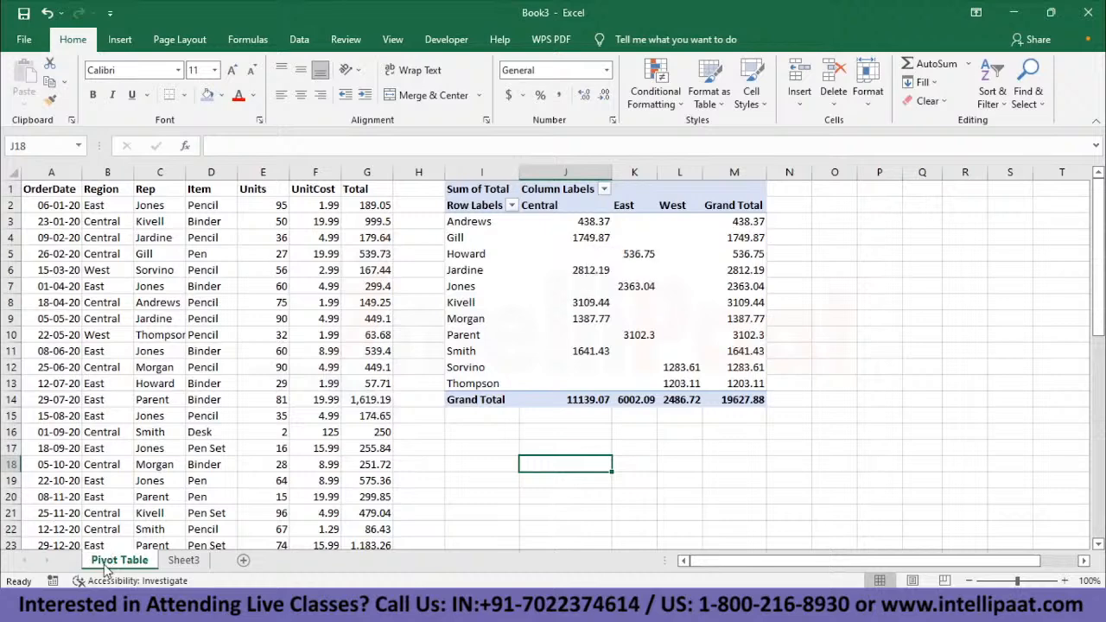
double_click(588, 238)
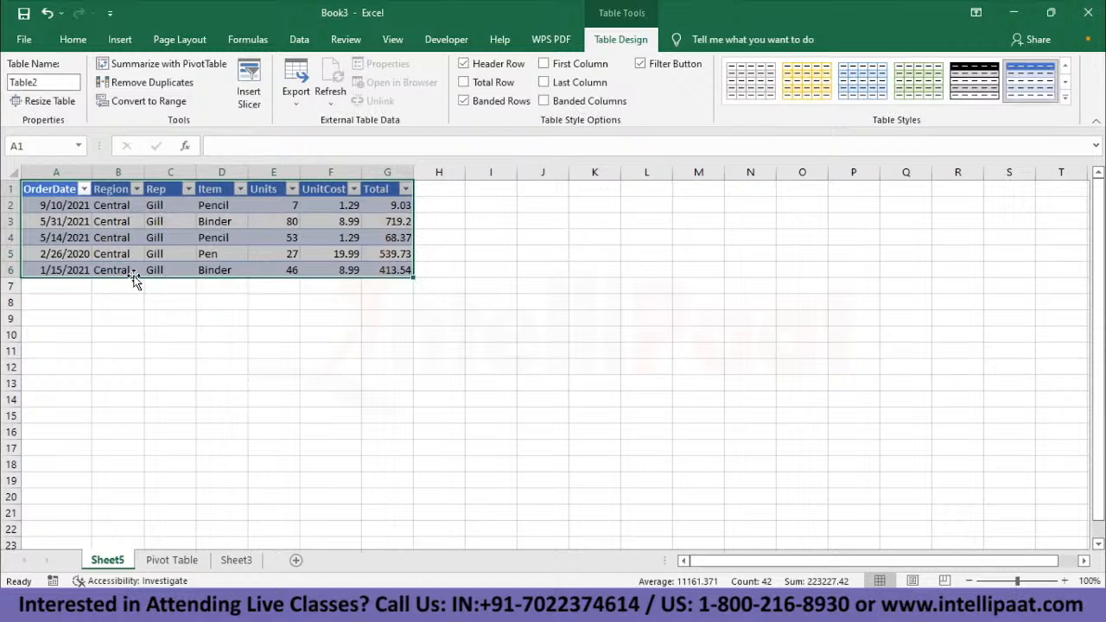
click(172, 560)
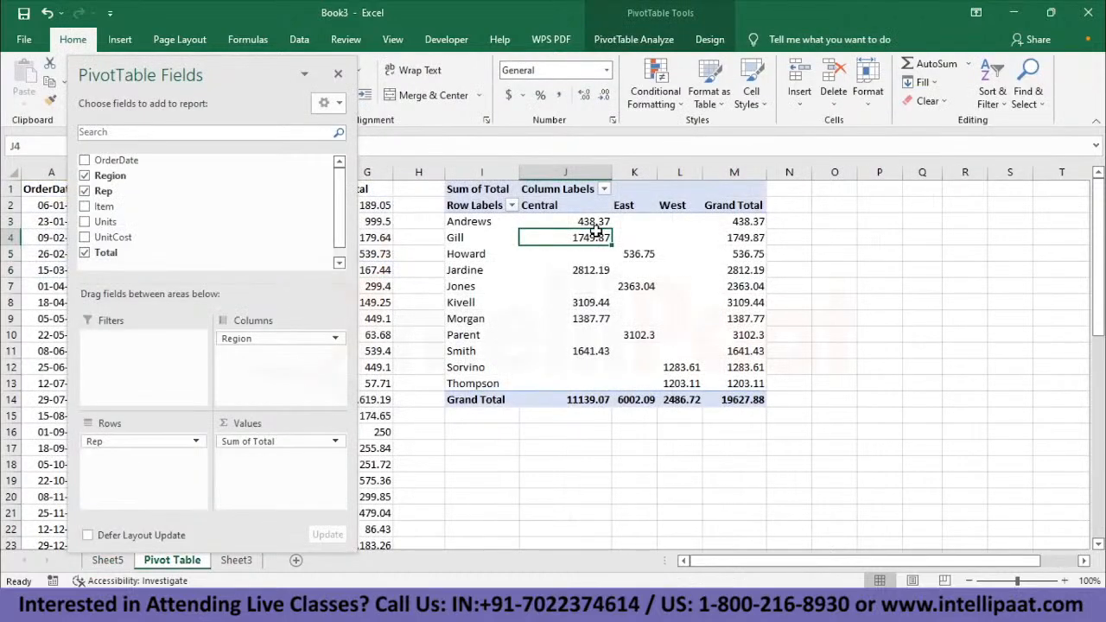
click(108, 560)
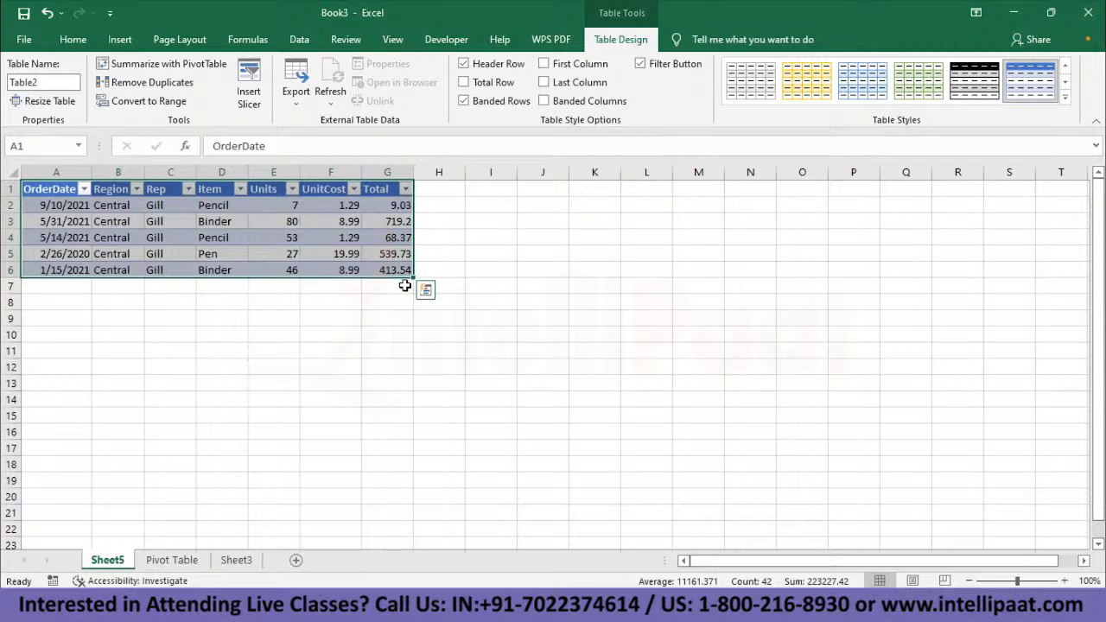
click(177, 562)
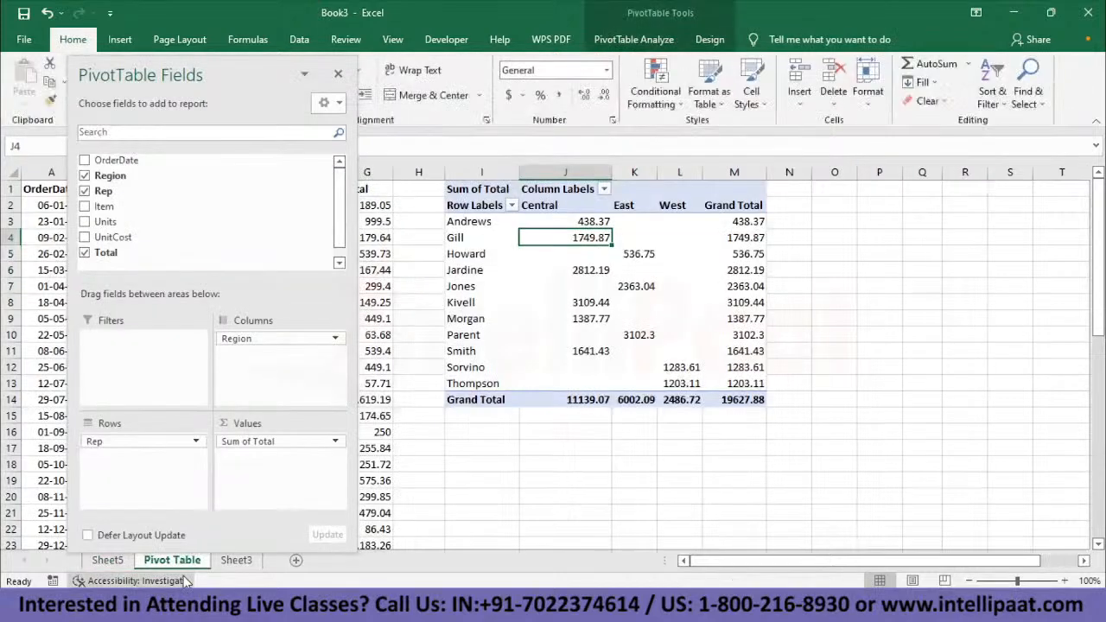
- Drill down into the Central total in J6 and the East total in K7 on separate sheets, returning to the Pivot Table sheet
double_click(603, 272)
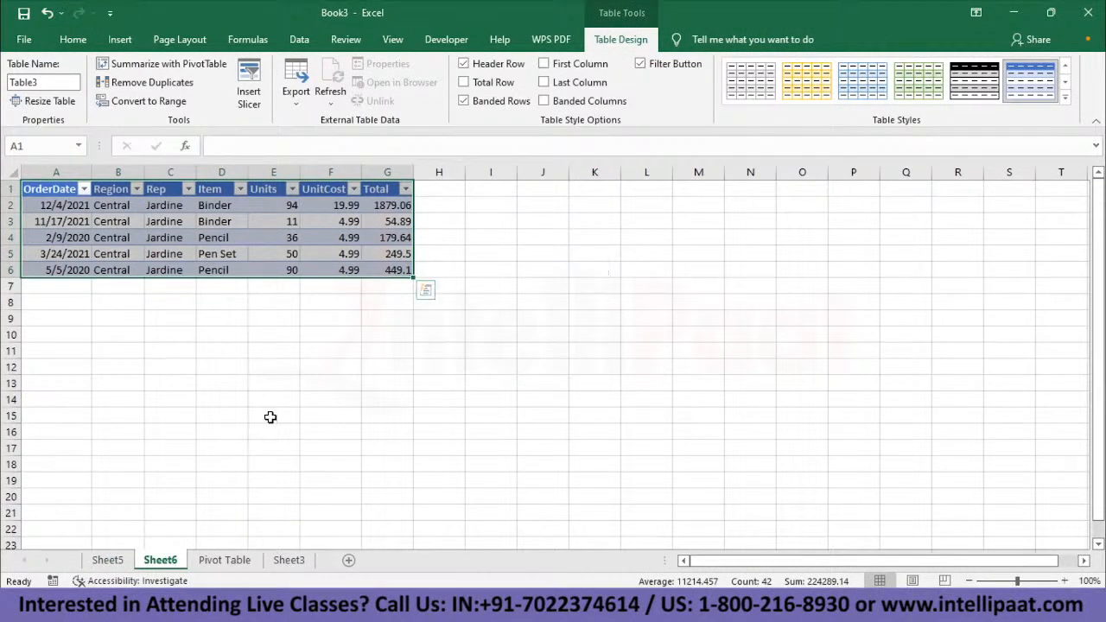
click(224, 560)
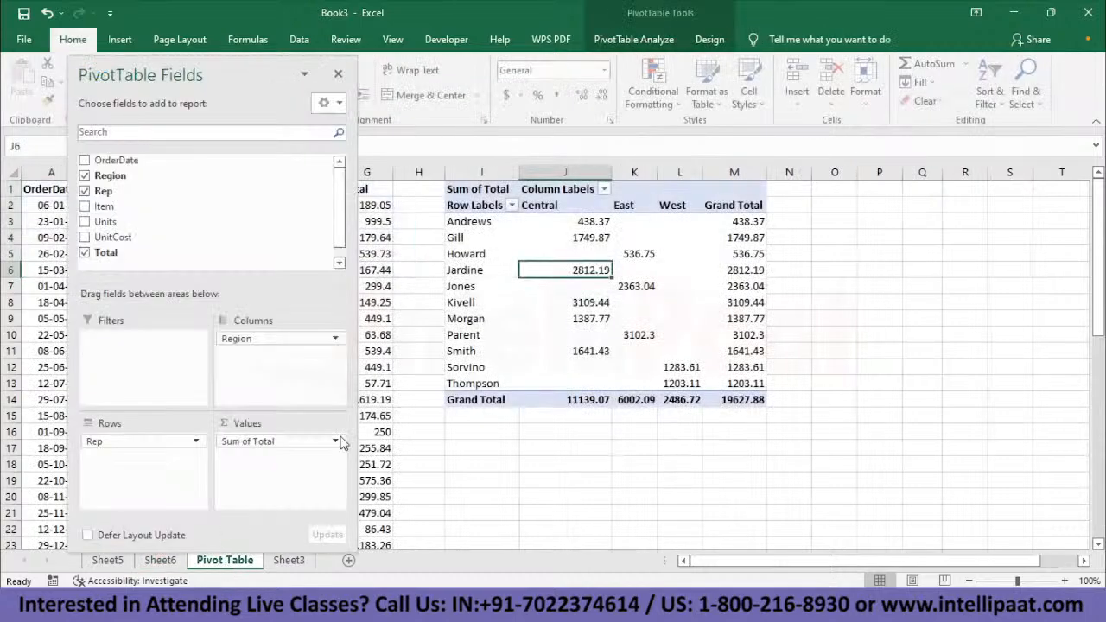
double_click(650, 289)
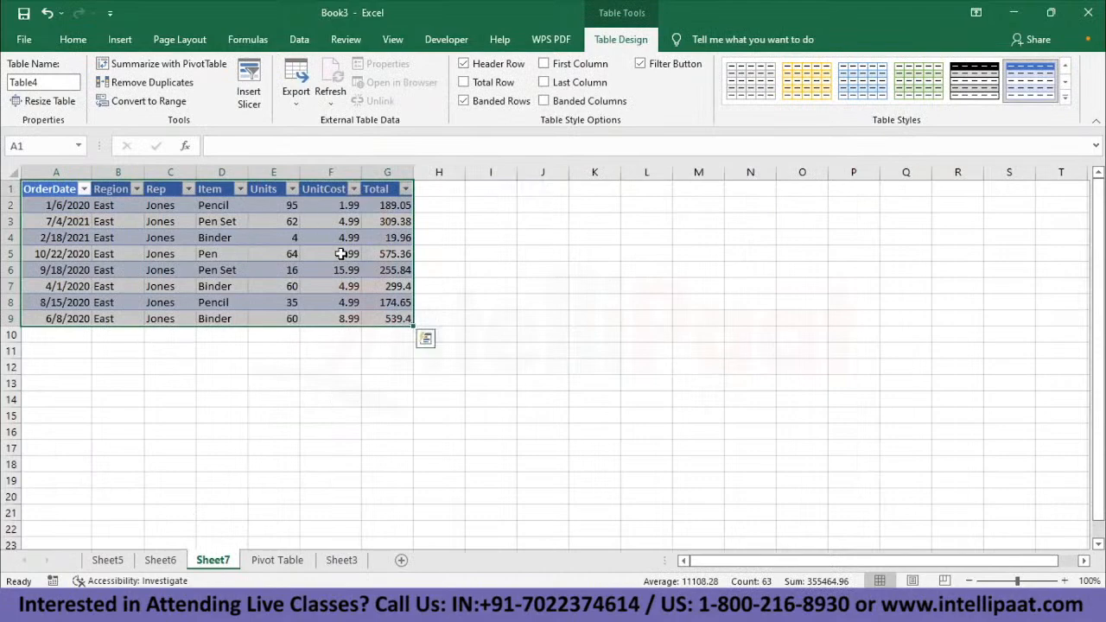
click(277, 560)
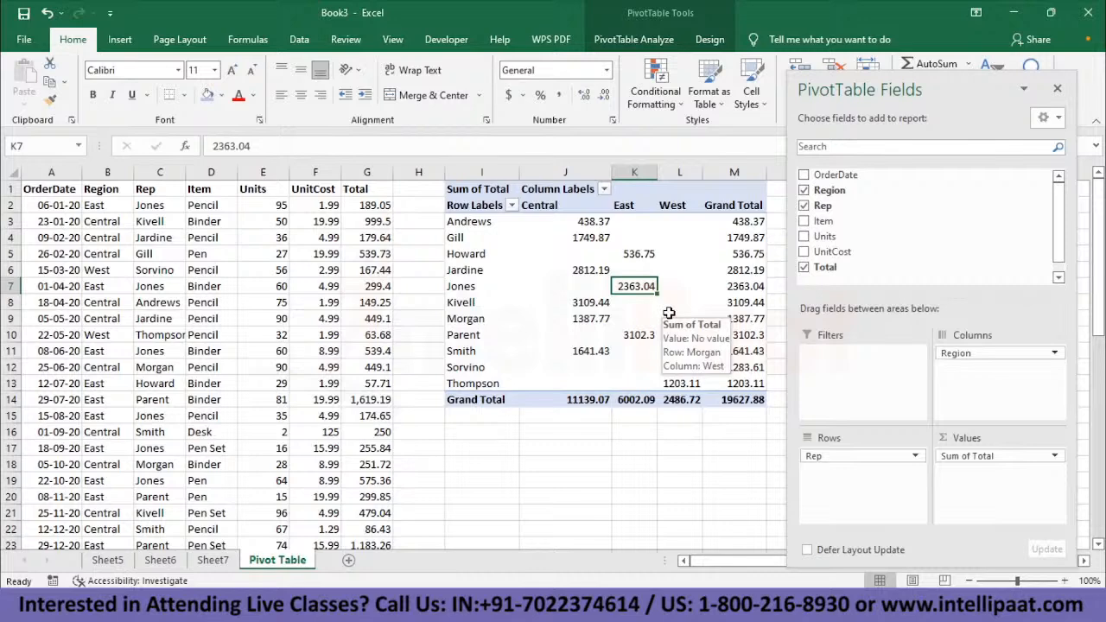
- Clear Rep, Region and Sum of Total from the pivot table and rebuild it with Region as rows and count of Region as values
drag(887, 460, 864, 206)
drag(989, 353, 834, 223)
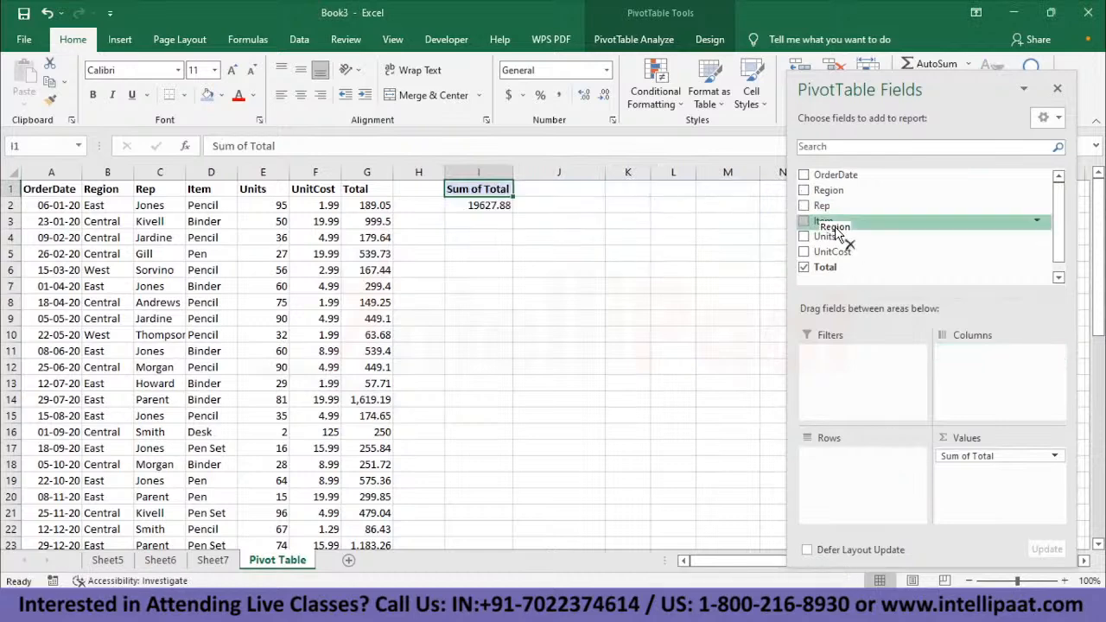
drag(968, 458, 886, 281)
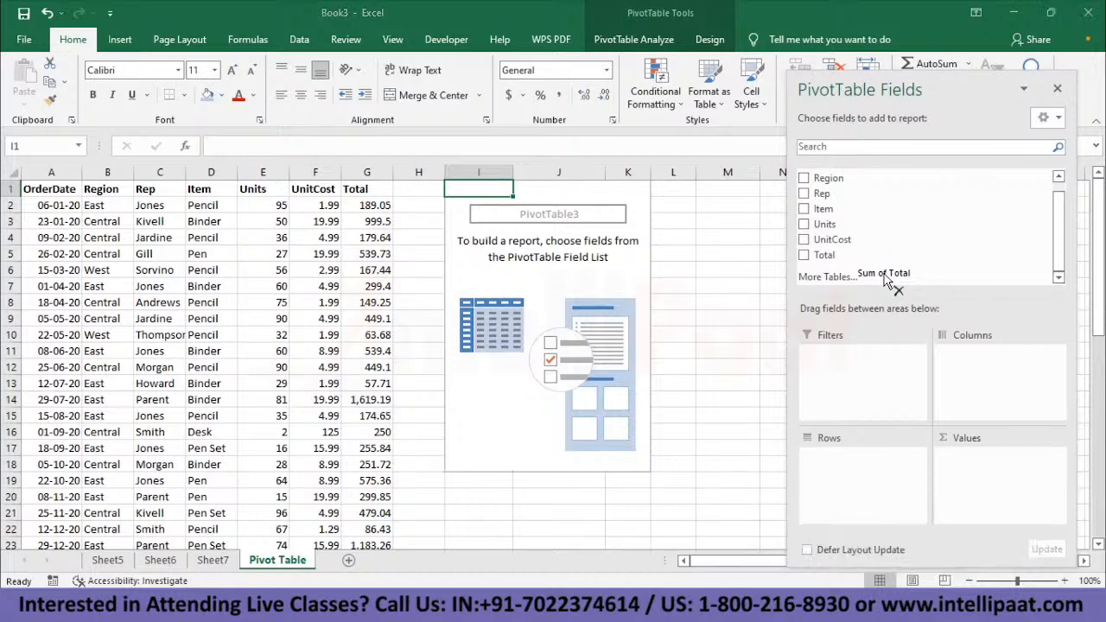
drag(848, 182, 840, 471)
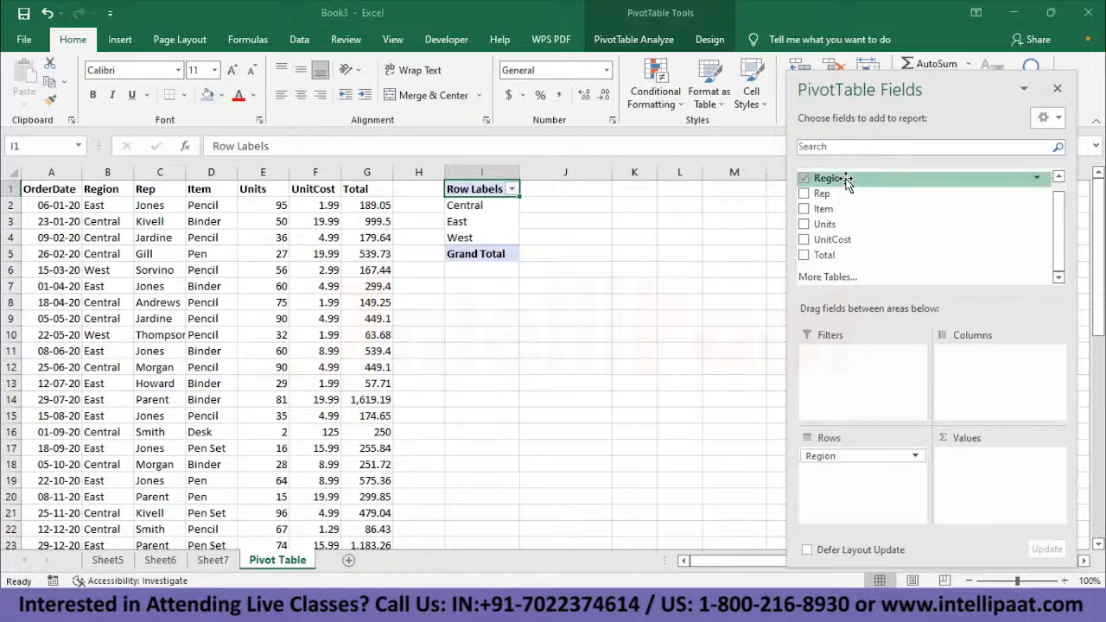
drag(845, 181, 988, 482)
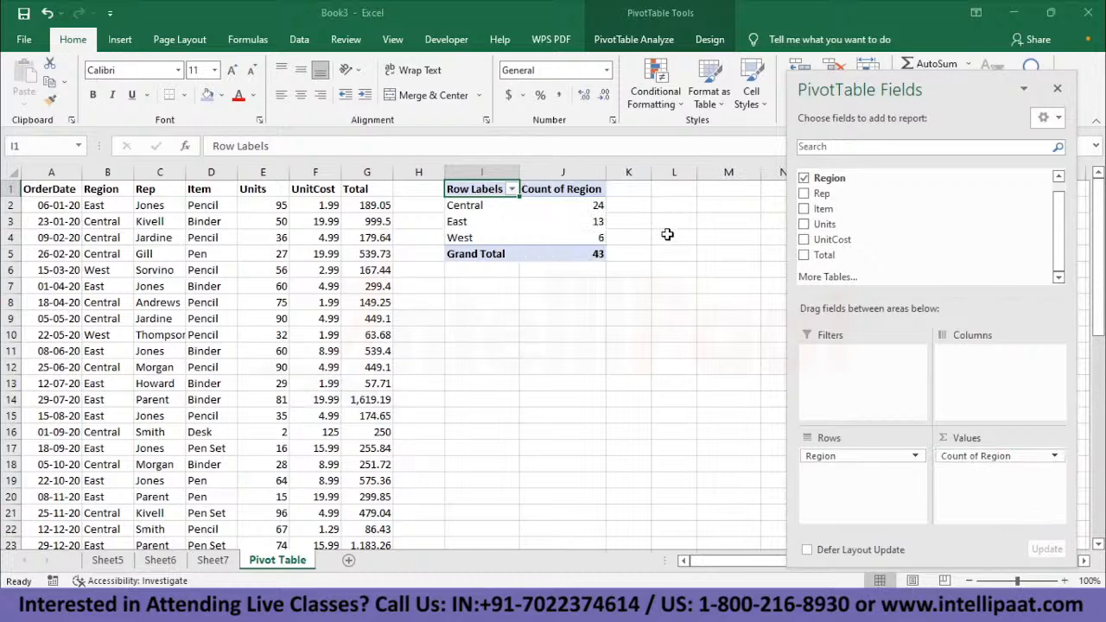
- Drill down into the Central region count, look through its order records on the new sheet, and return to the Pivot Table sheet
mouse_move(600, 205)
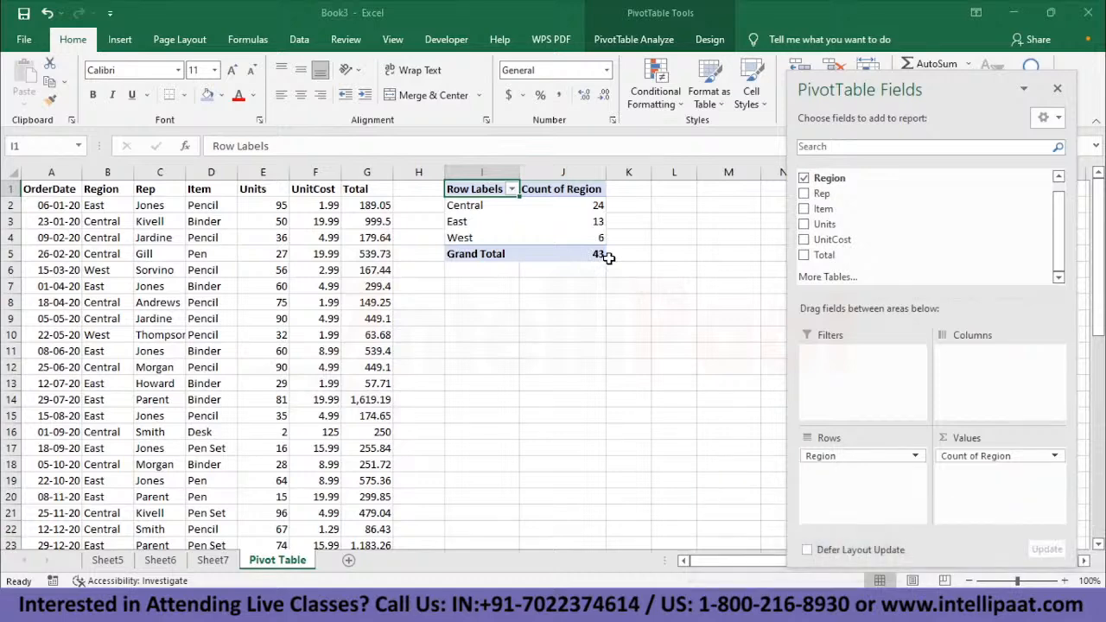
double_click(586, 205)
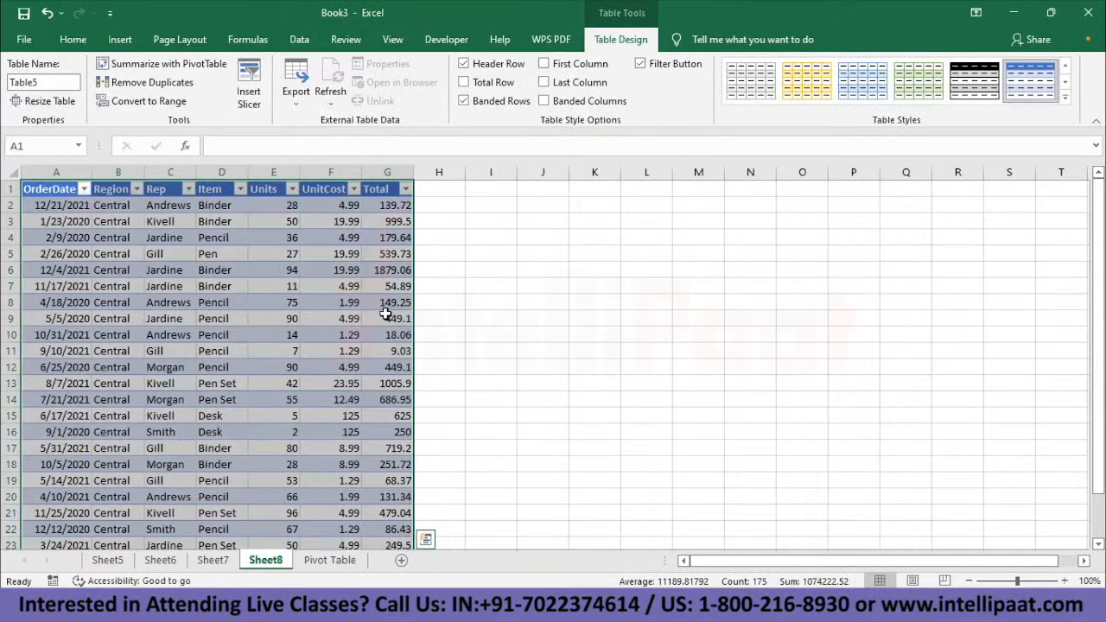
scroll(385, 313, down, 10)
scroll(385, 314, up, 7)
scroll(386, 314, up, 3)
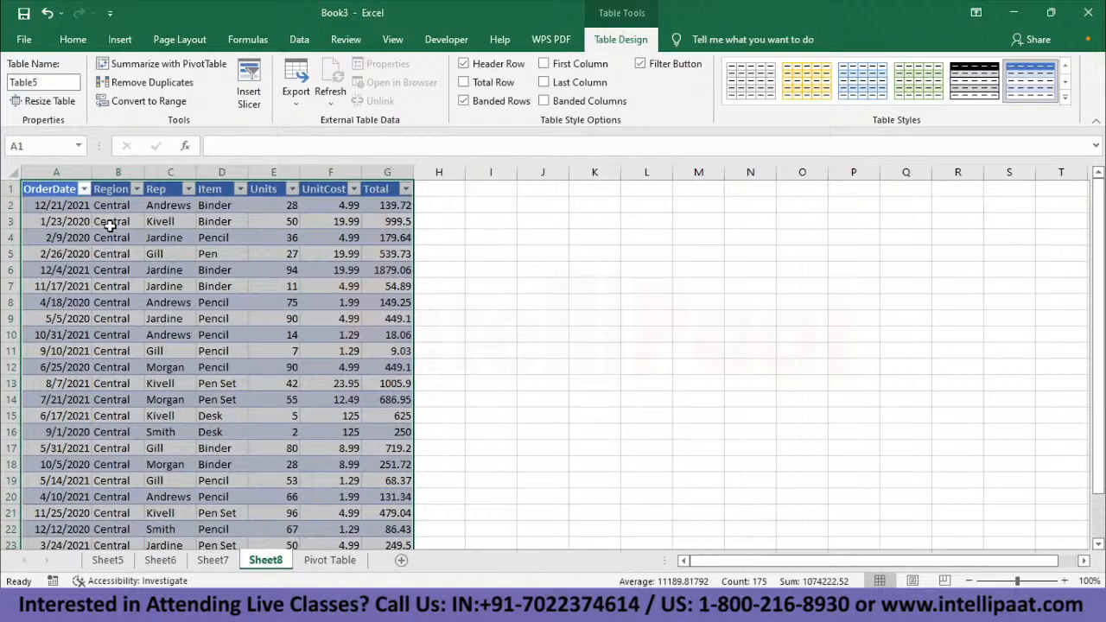
click(329, 560)
- Drill down into the East and West region counts on separate sheets and return to the Central count in the pivot table
double_click(599, 222)
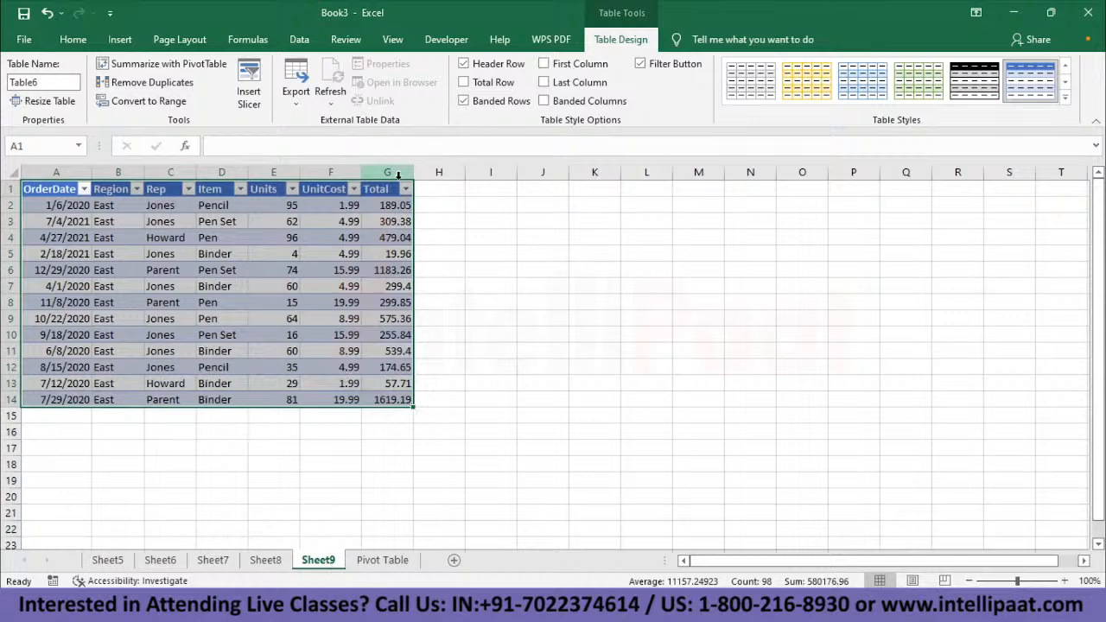
click(383, 560)
double_click(594, 241)
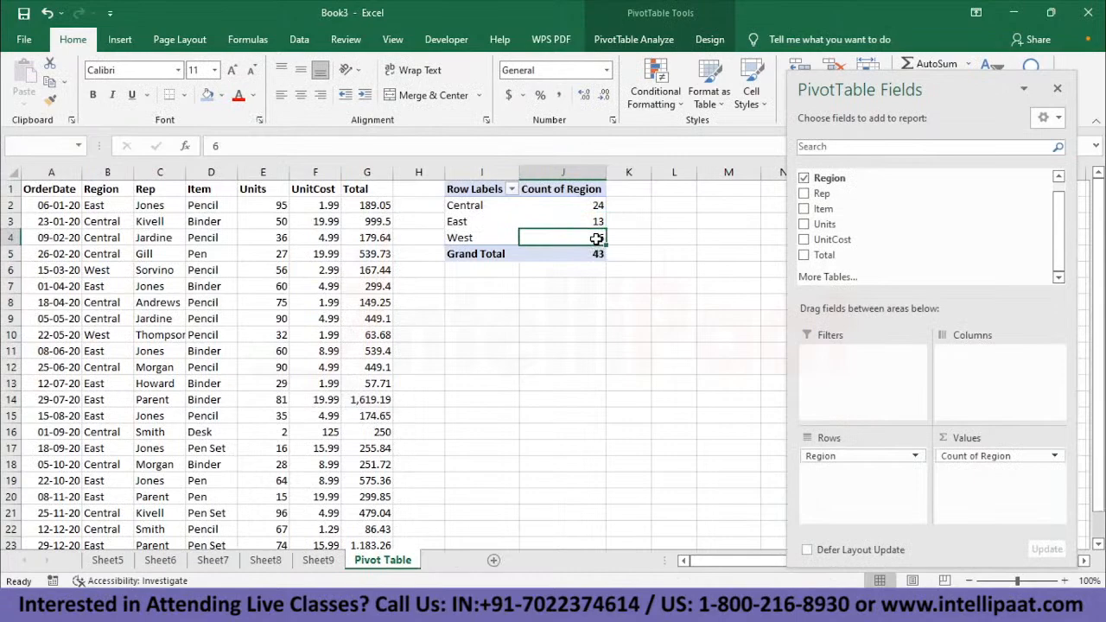
click(441, 560)
click(562, 204)
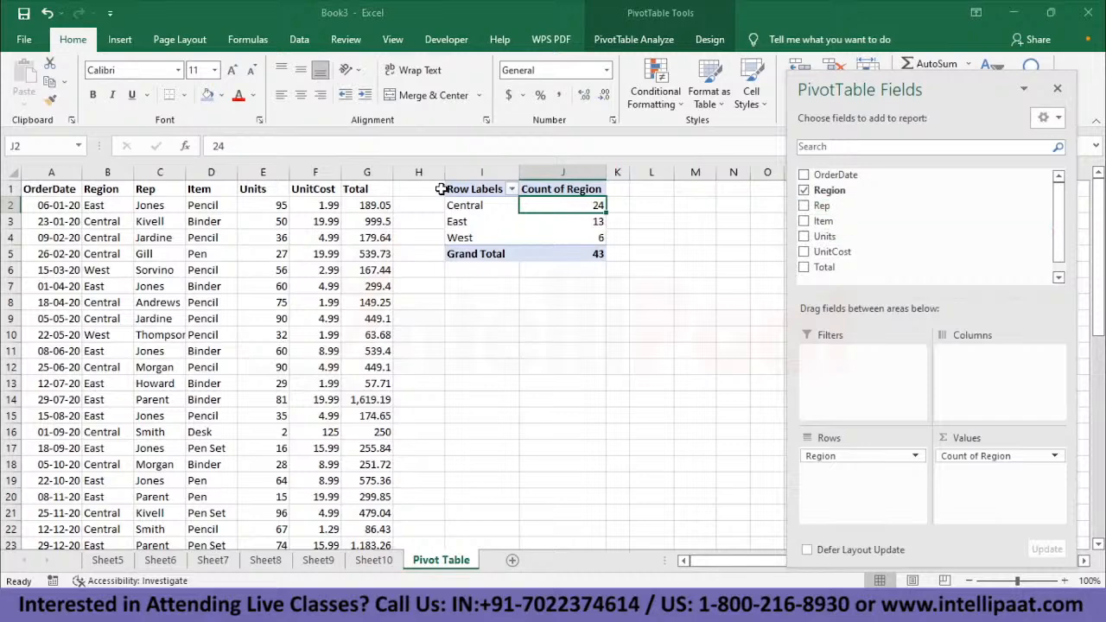
mouse_move(594, 205)
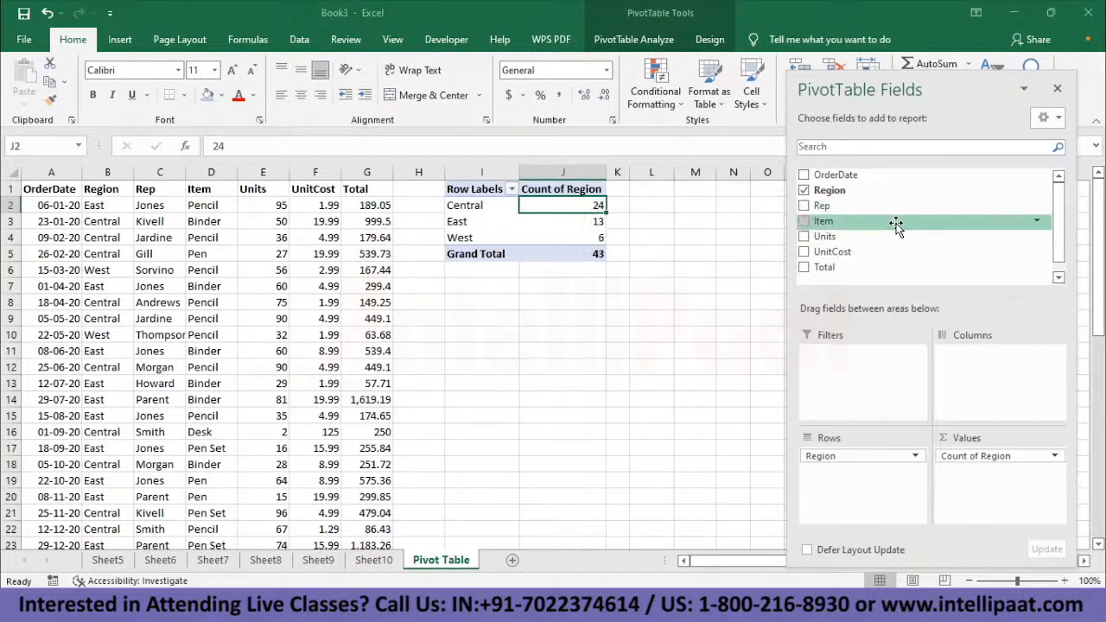
- Add Rep as the column field and move the PivotTable Fields pane off the widened pivot table
drag(838, 205, 1020, 371)
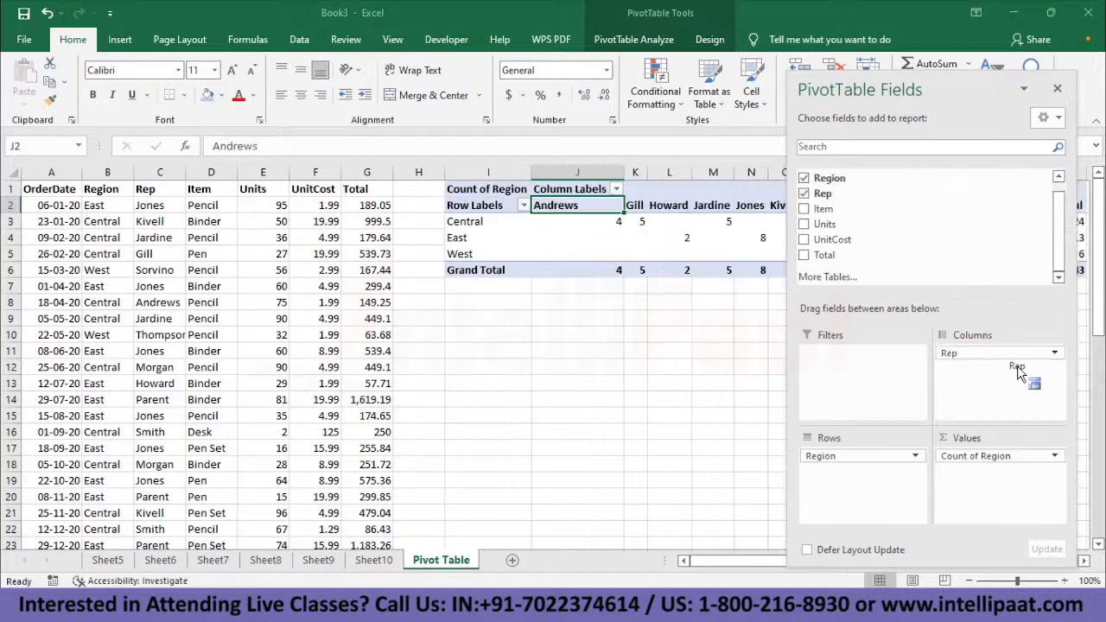
drag(933, 78, 212, 137)
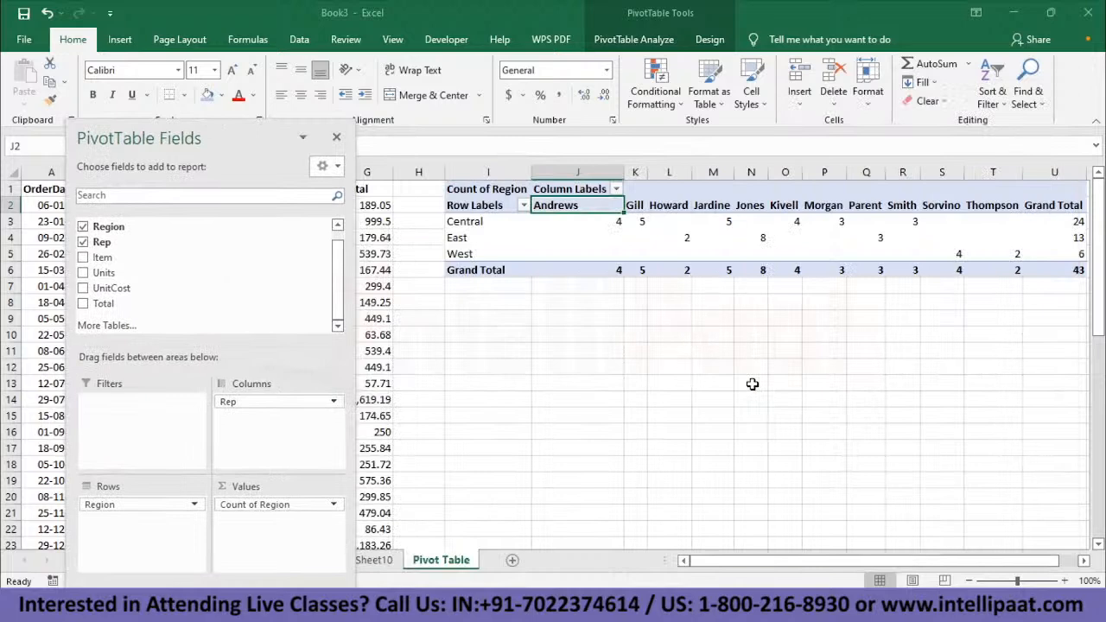
drag(727, 559, 745, 559)
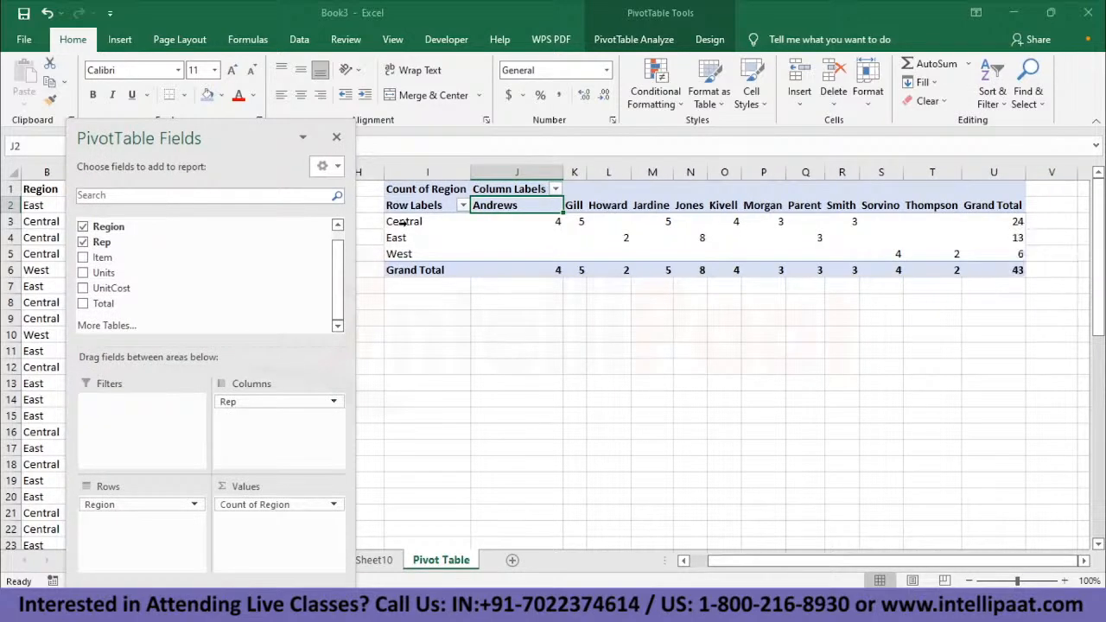
- Examine the Central row's order counts for the first four sales reps against their column headings
click(549, 222)
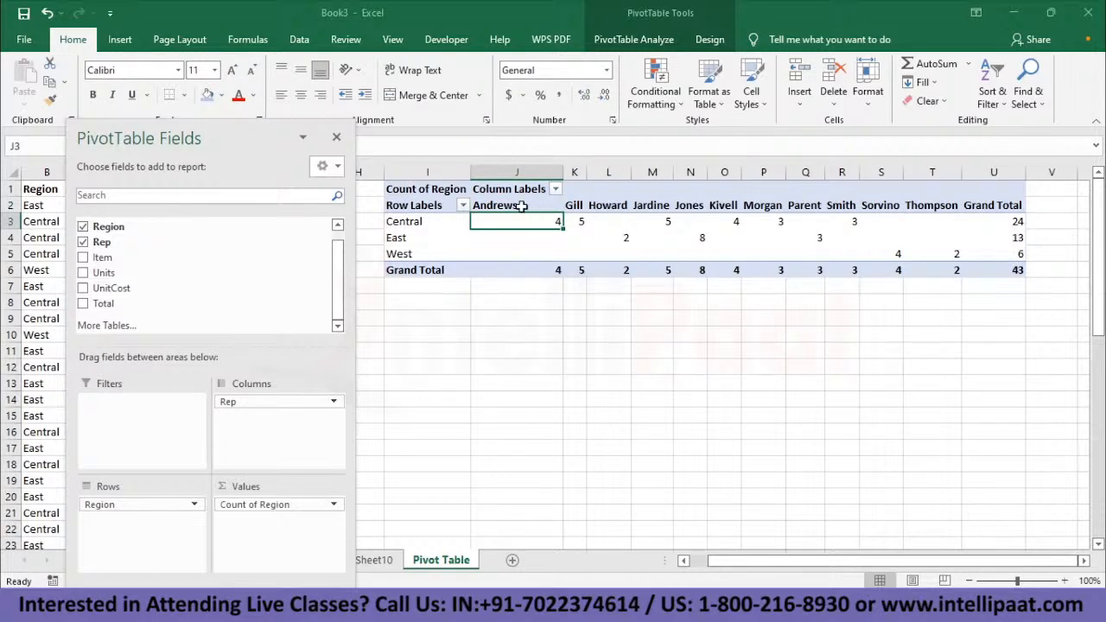
click(577, 206)
click(581, 222)
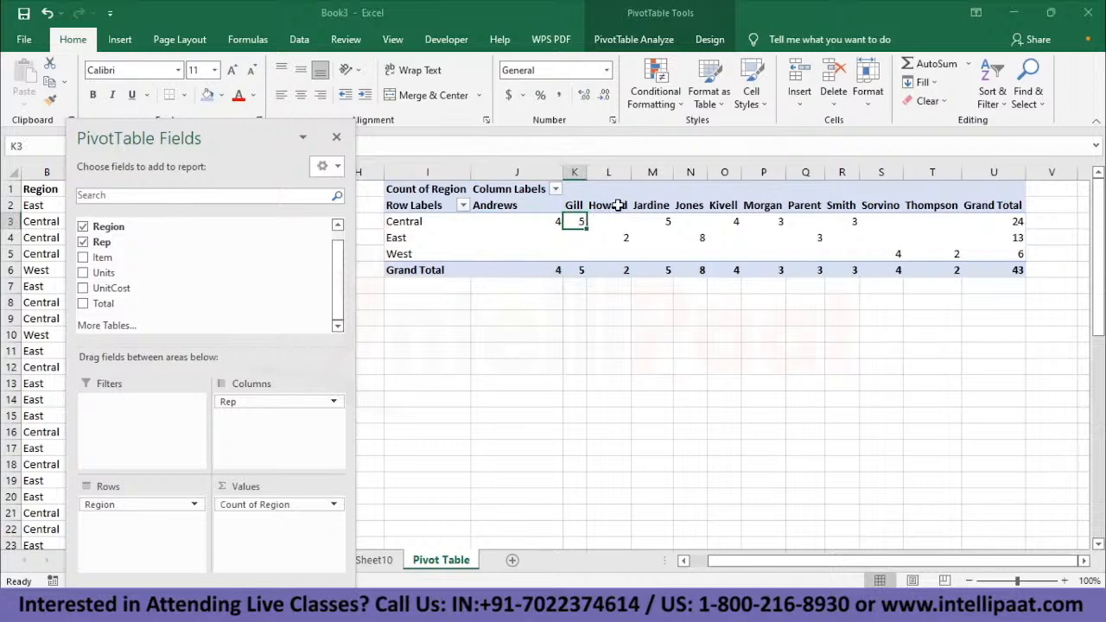
click(618, 205)
click(605, 221)
click(655, 209)
click(663, 222)
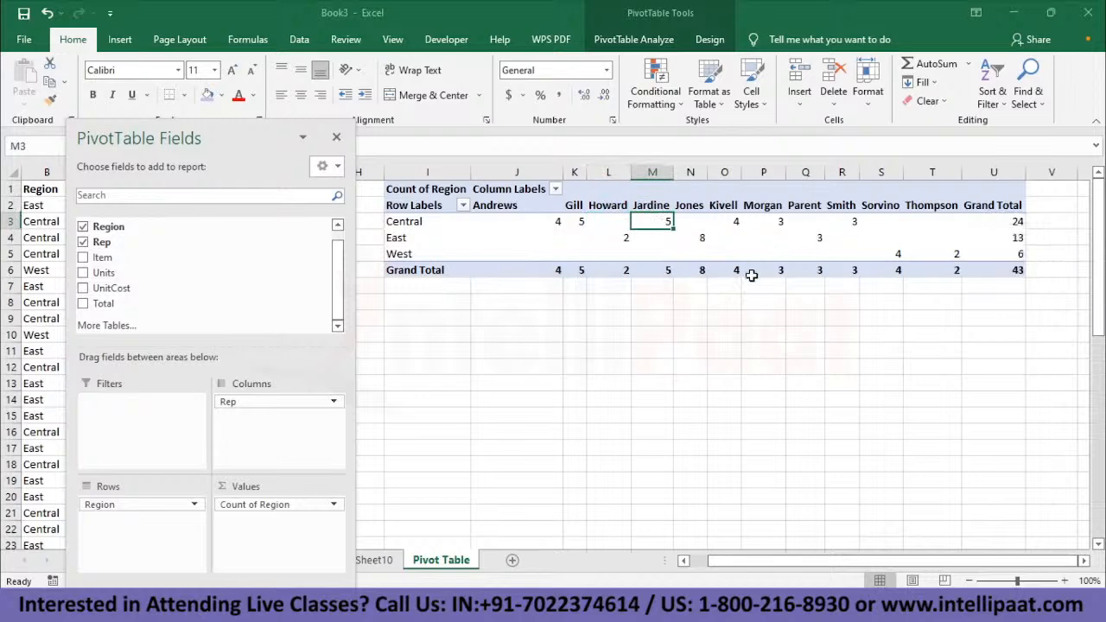
- Rearrange the pivot table to Rep rows, Region columns and sum of Total, and deselect it
click(190, 242)
drag(144, 509, 180, 267)
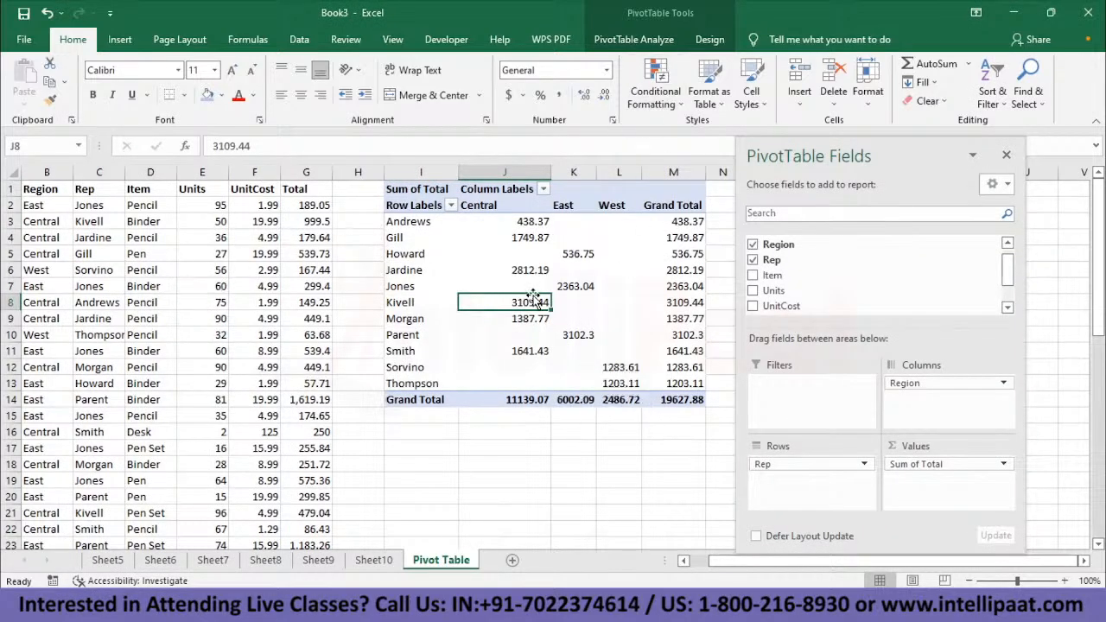
click(568, 272)
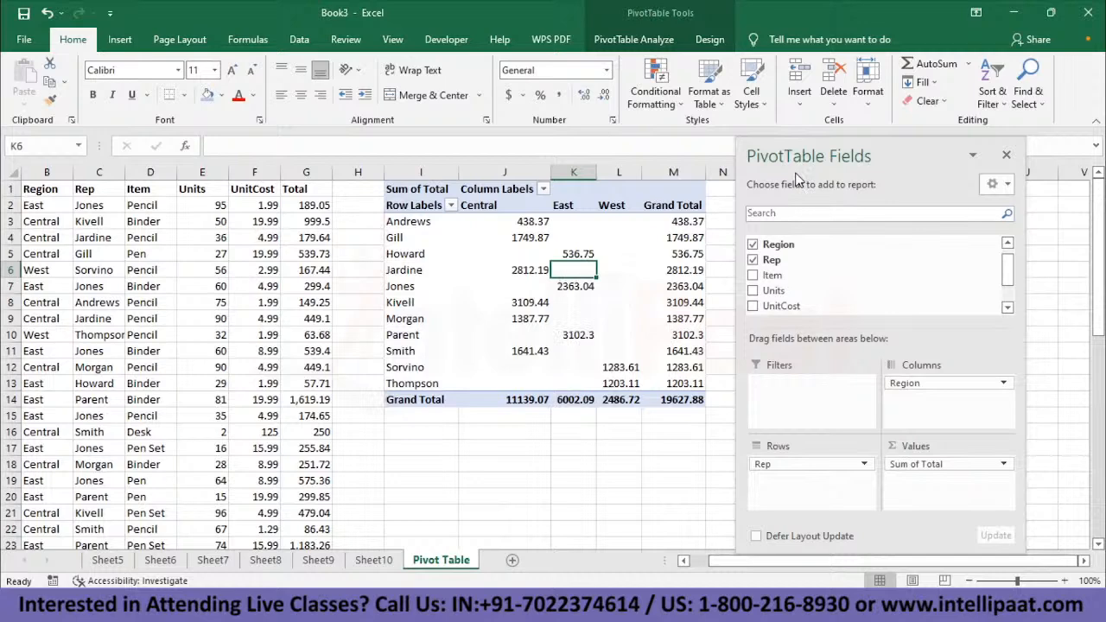
click(580, 467)
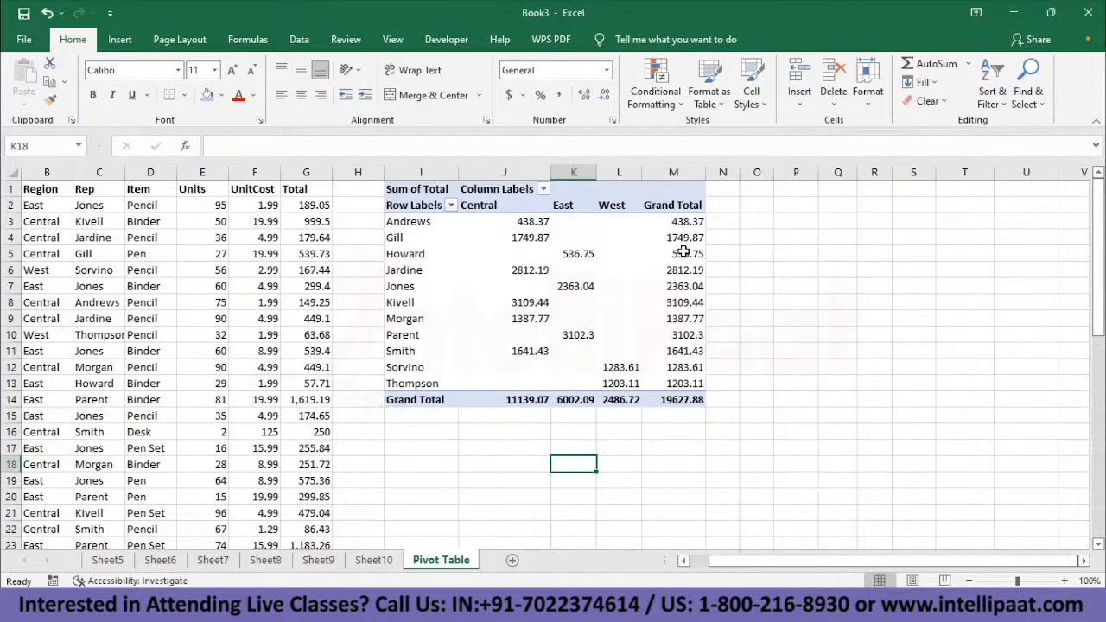
- Try the pivot table's report layout in outline form and tabular form, and return it to compact form
click(575, 286)
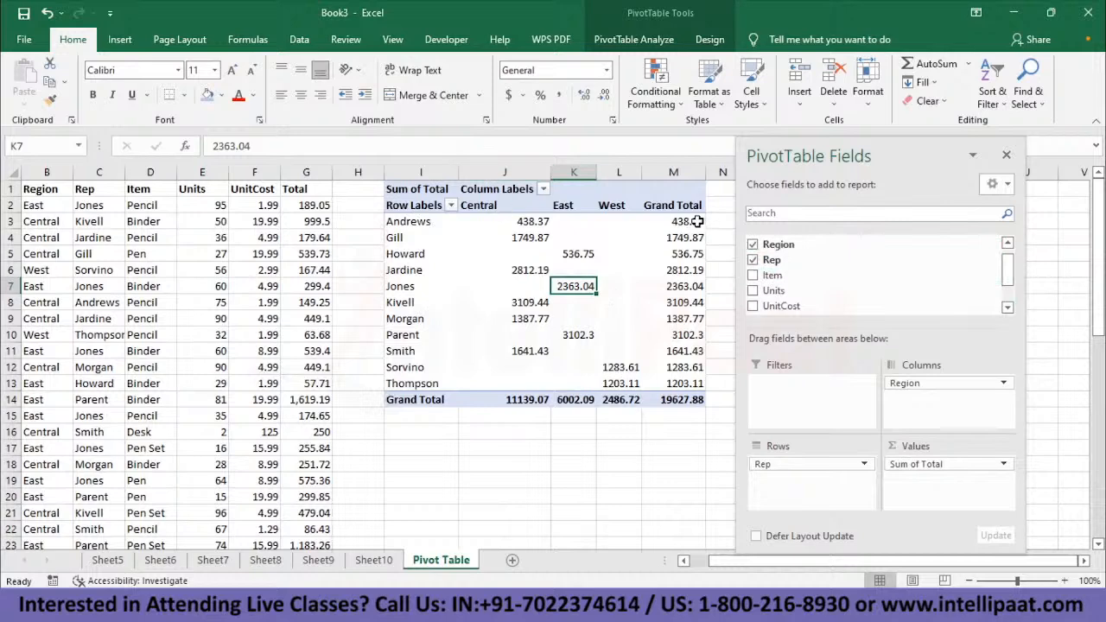
mouse_move(696, 397)
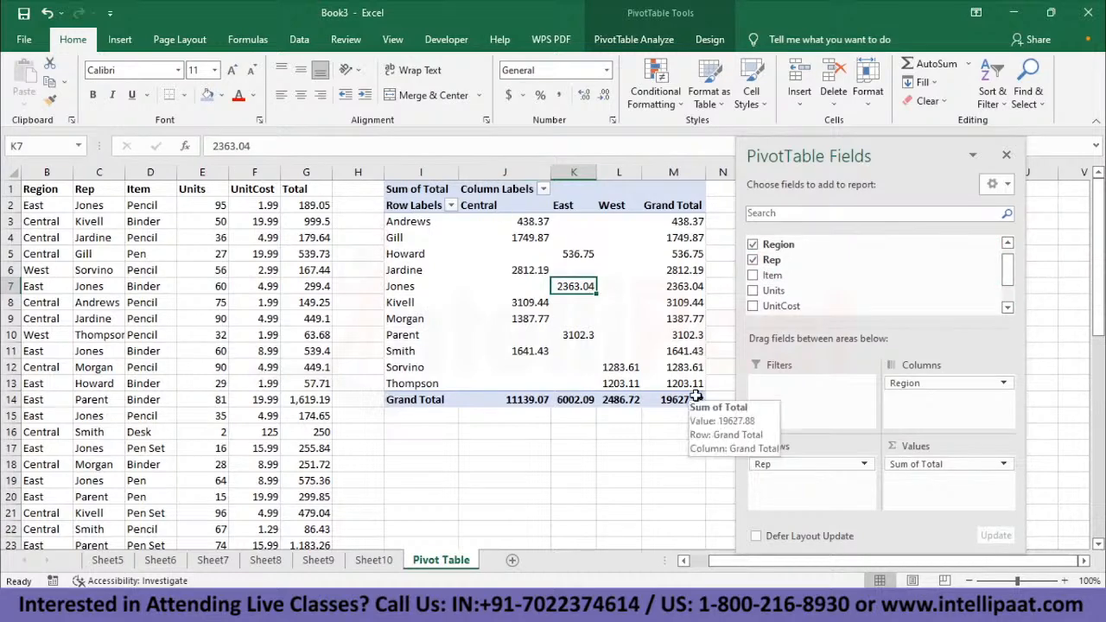
click(707, 42)
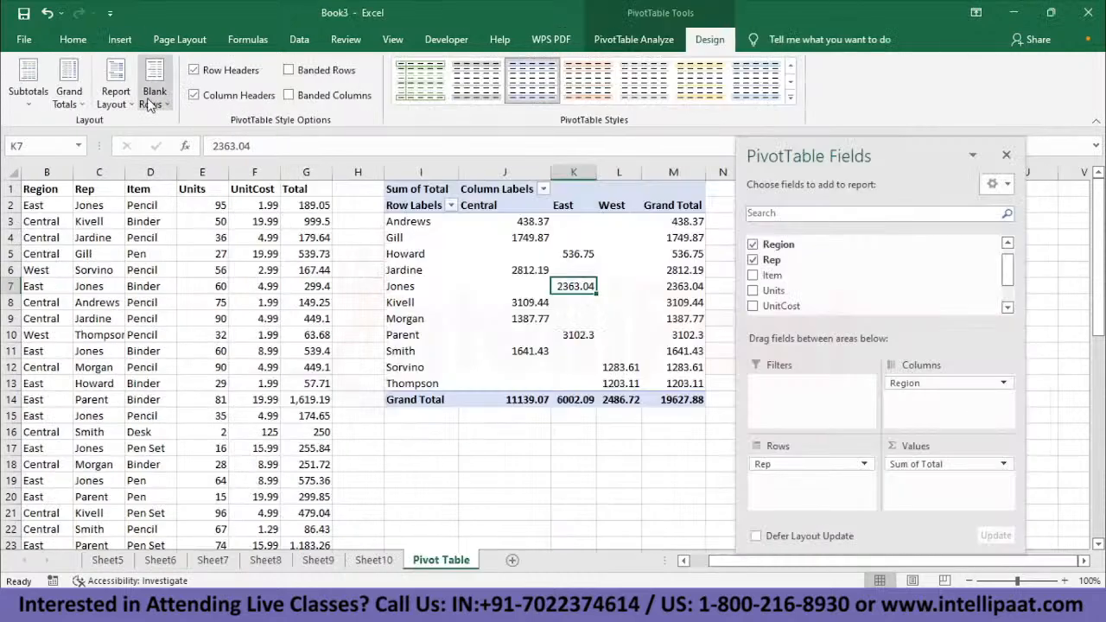
click(118, 93)
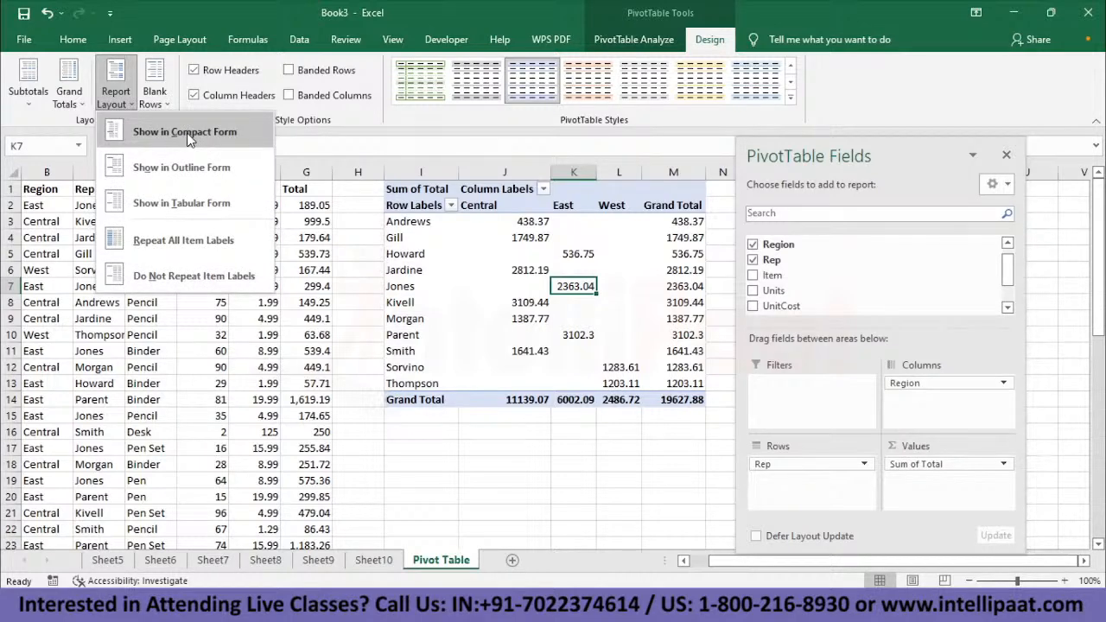
click(198, 176)
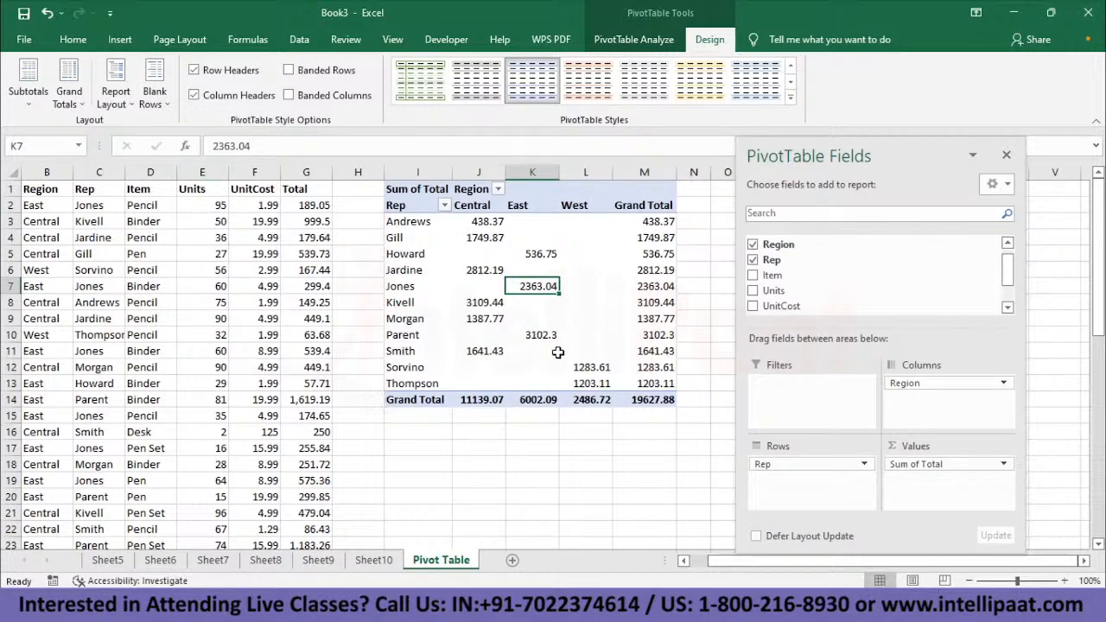
click(113, 98)
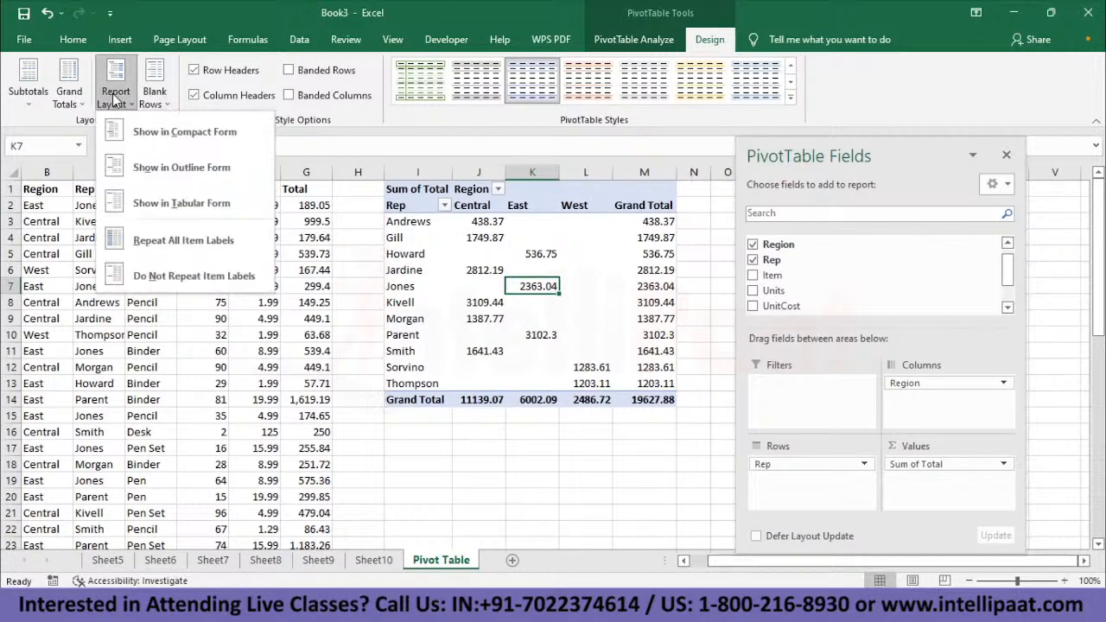
click(178, 209)
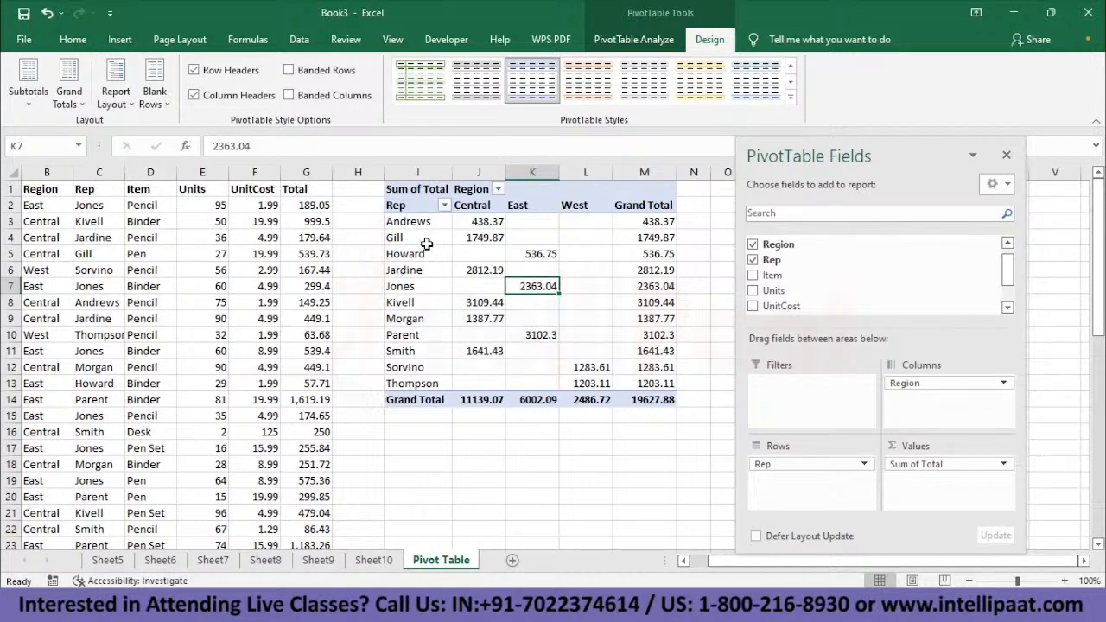
click(128, 102)
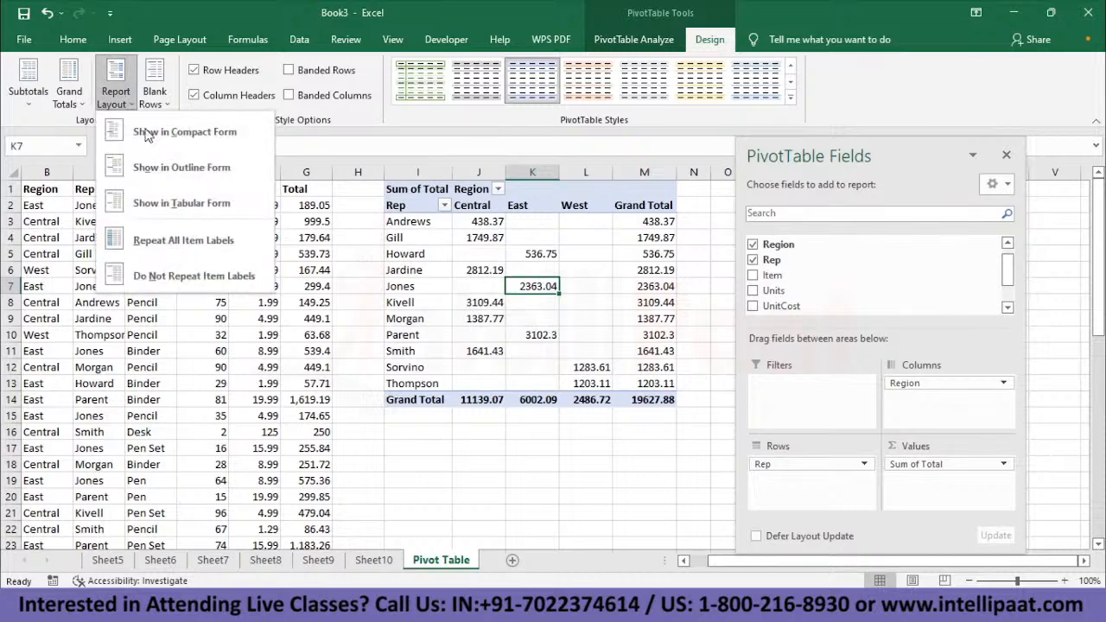
click(184, 132)
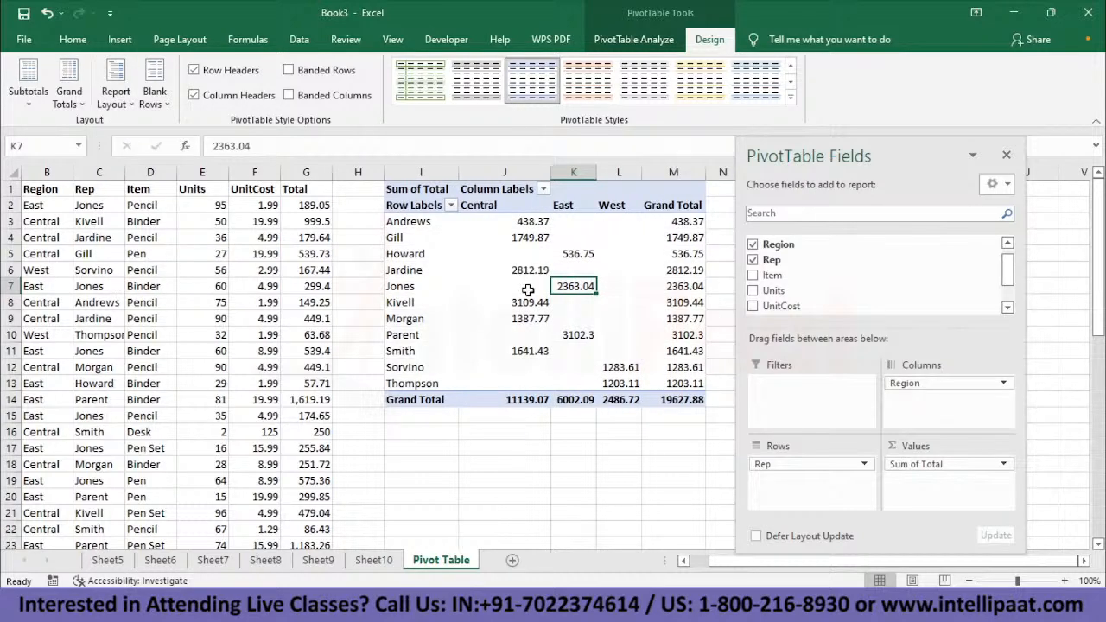
- Try the medium PivotTable style with black headers in grey, and switch to its light blue variant
click(791, 95)
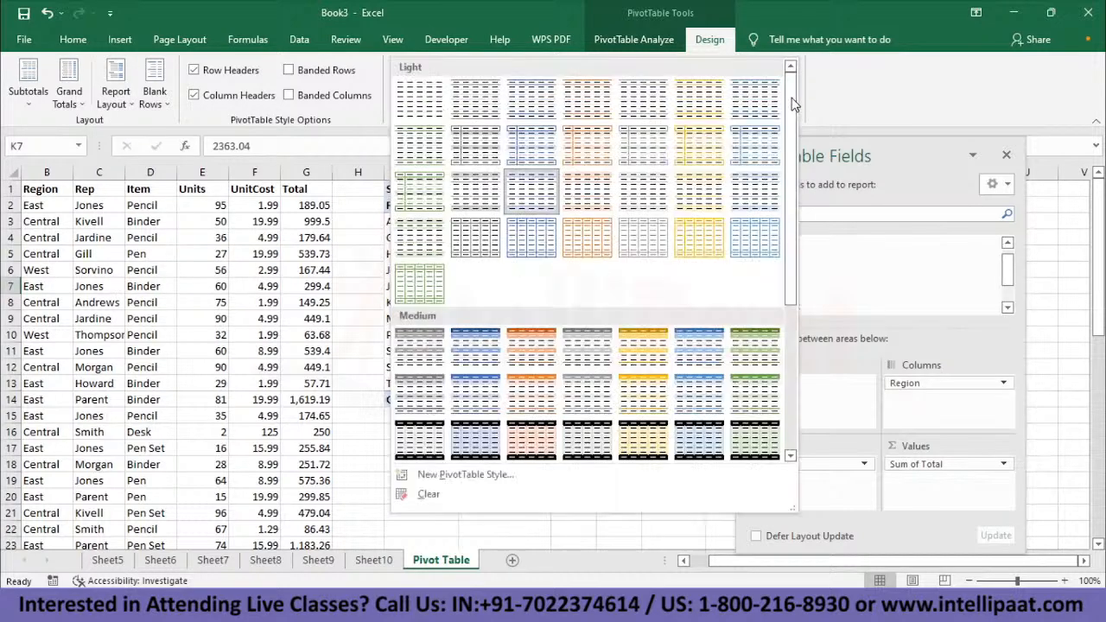
click(585, 442)
click(790, 95)
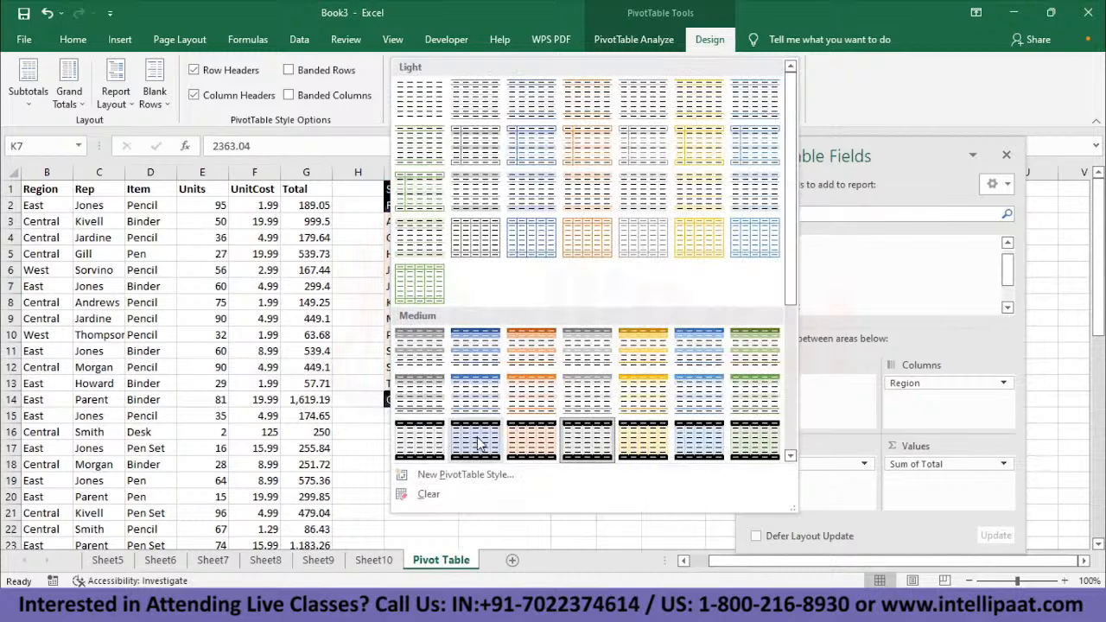
click(481, 443)
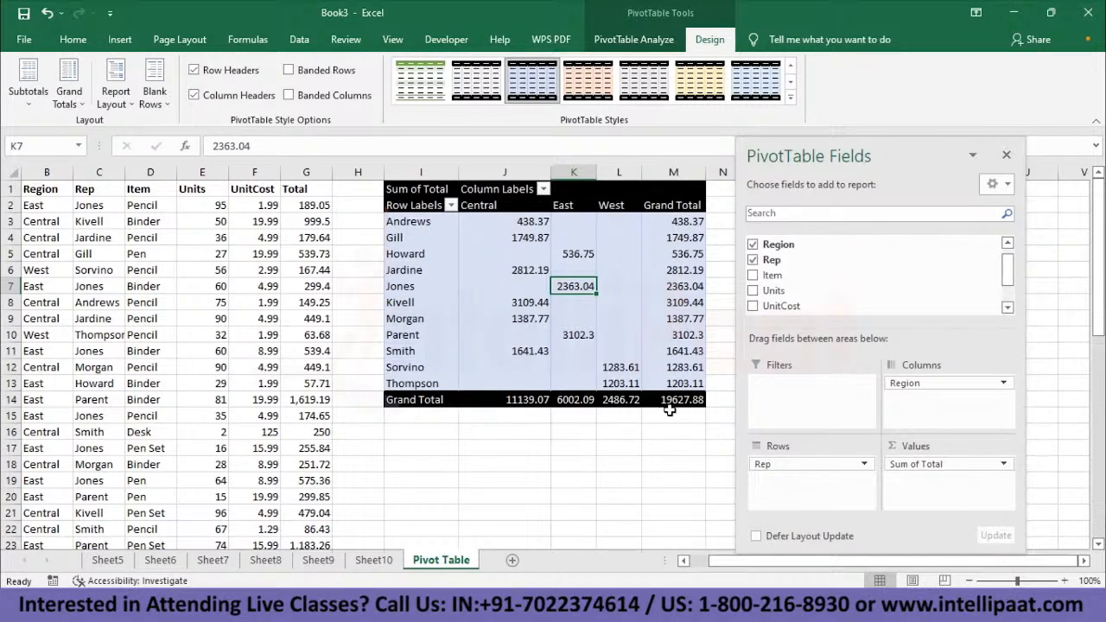
- Turn the pivot table's grand totals off for rows and columns, and turn them back on for both
mouse_move(685, 405)
click(79, 107)
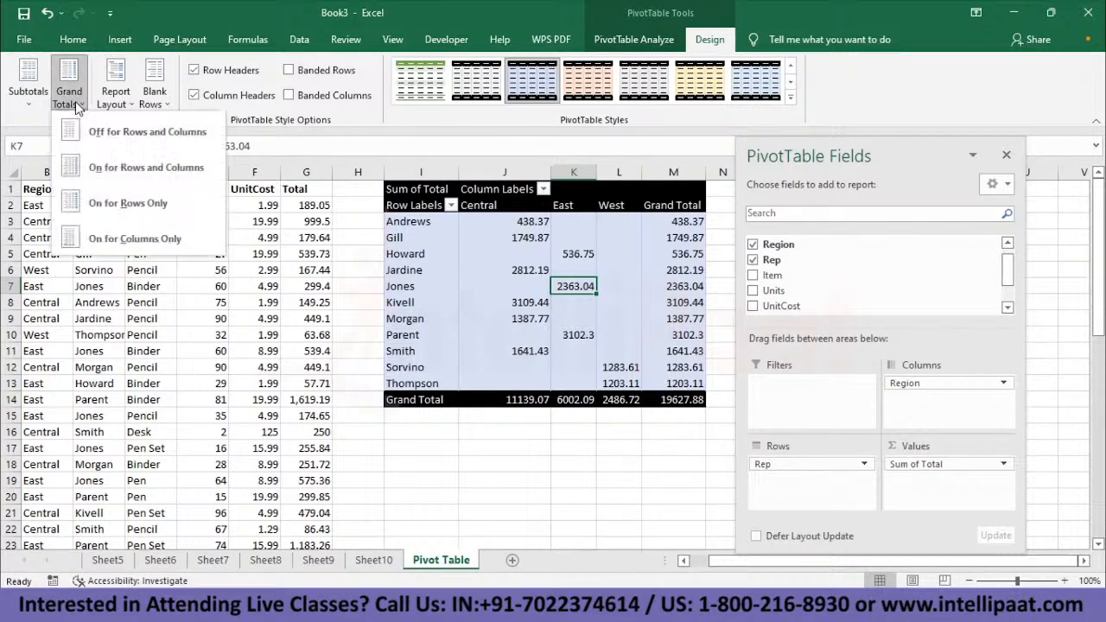
click(128, 129)
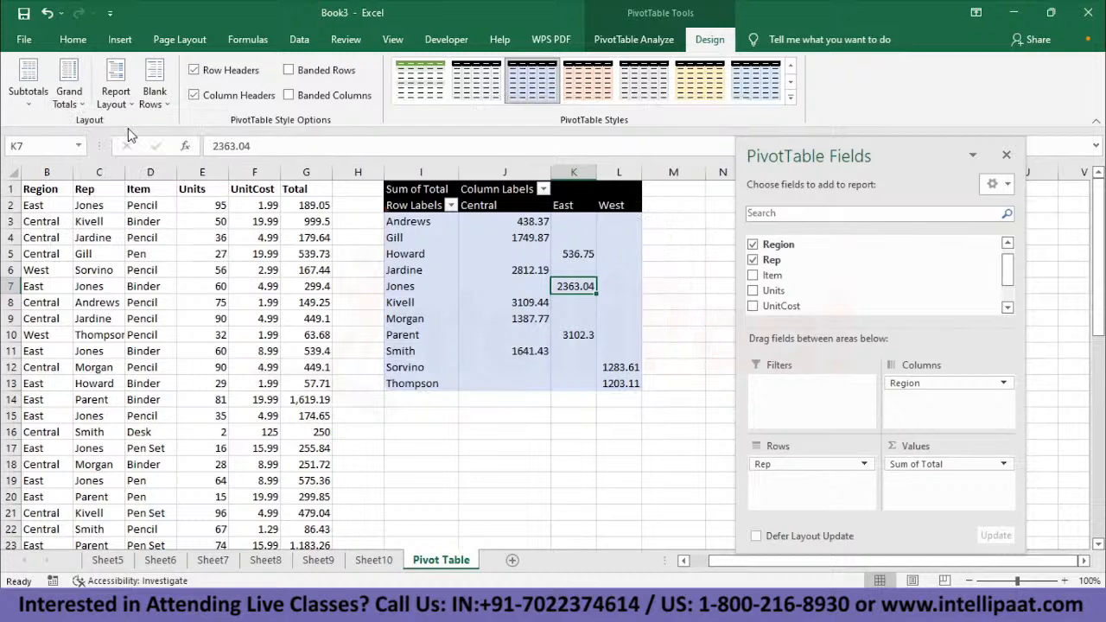
click(70, 93)
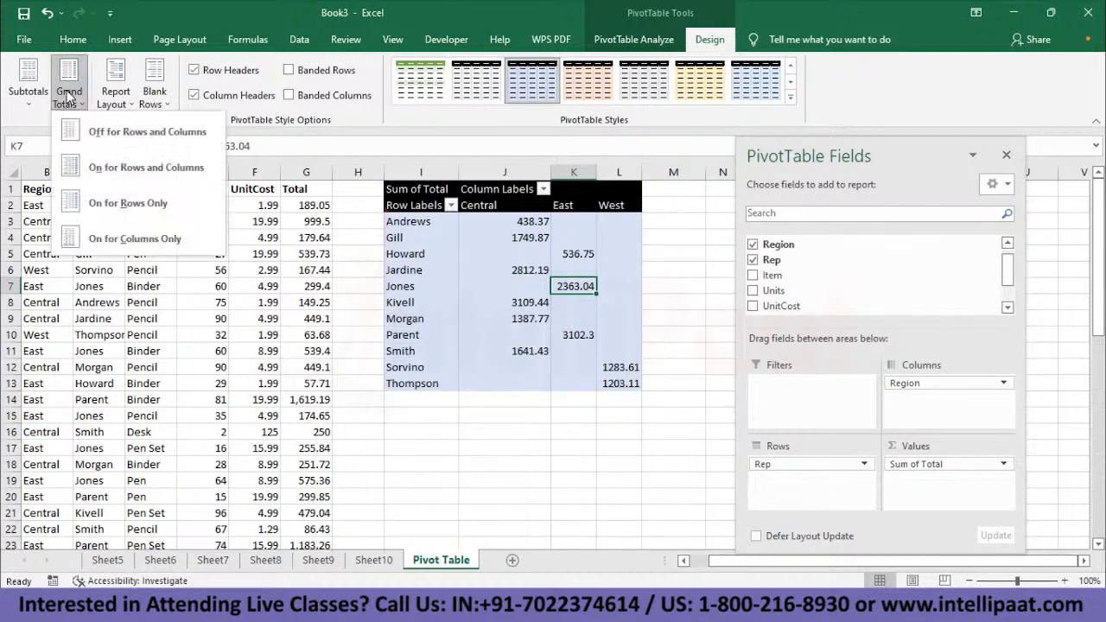
click(123, 173)
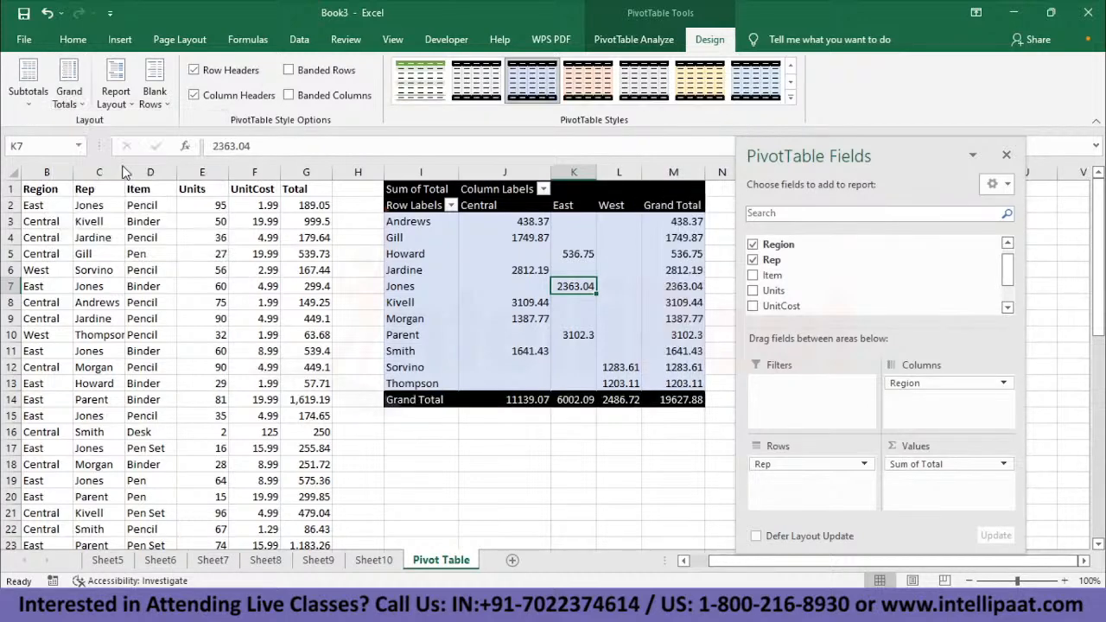
- Try grand totals for rows only and for columns only, and restore them for both rows and columns
click(79, 102)
click(144, 207)
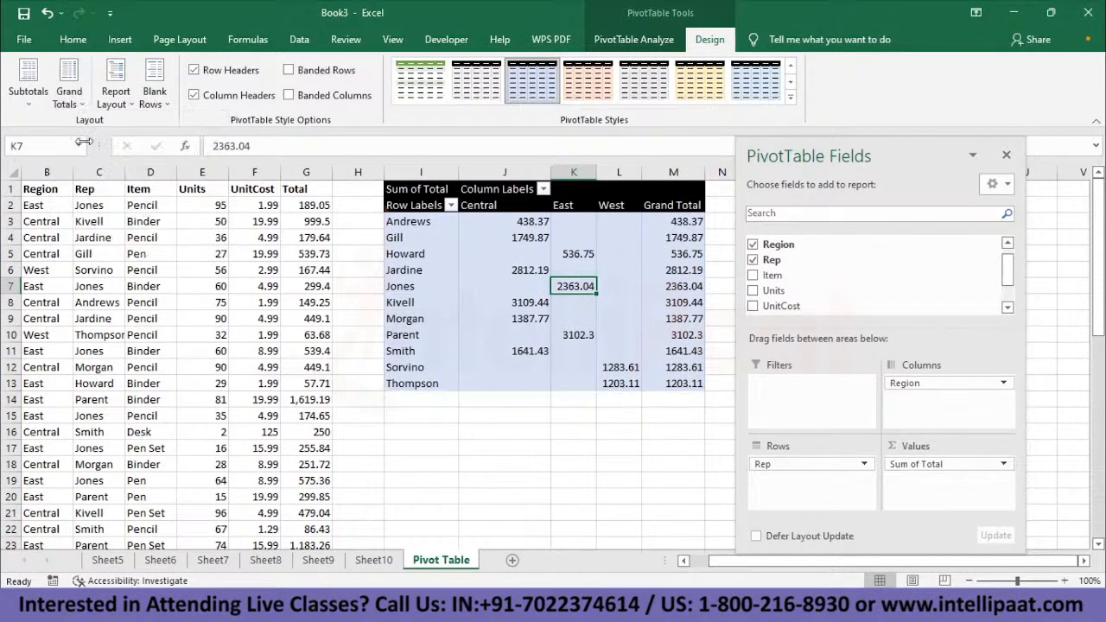
click(69, 95)
click(134, 238)
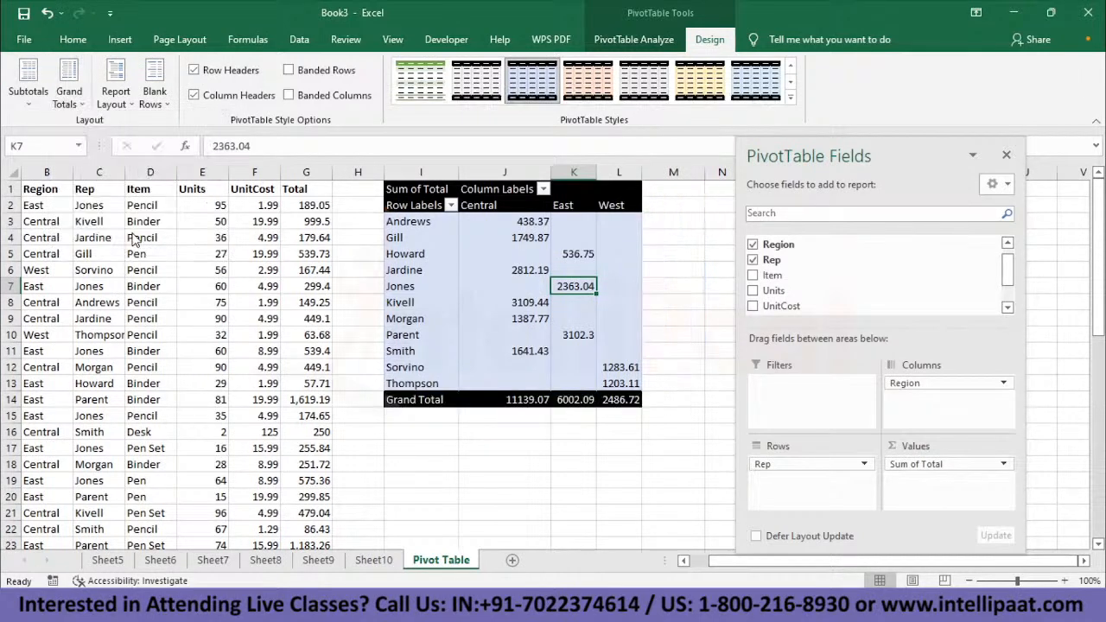
click(69, 95)
click(155, 205)
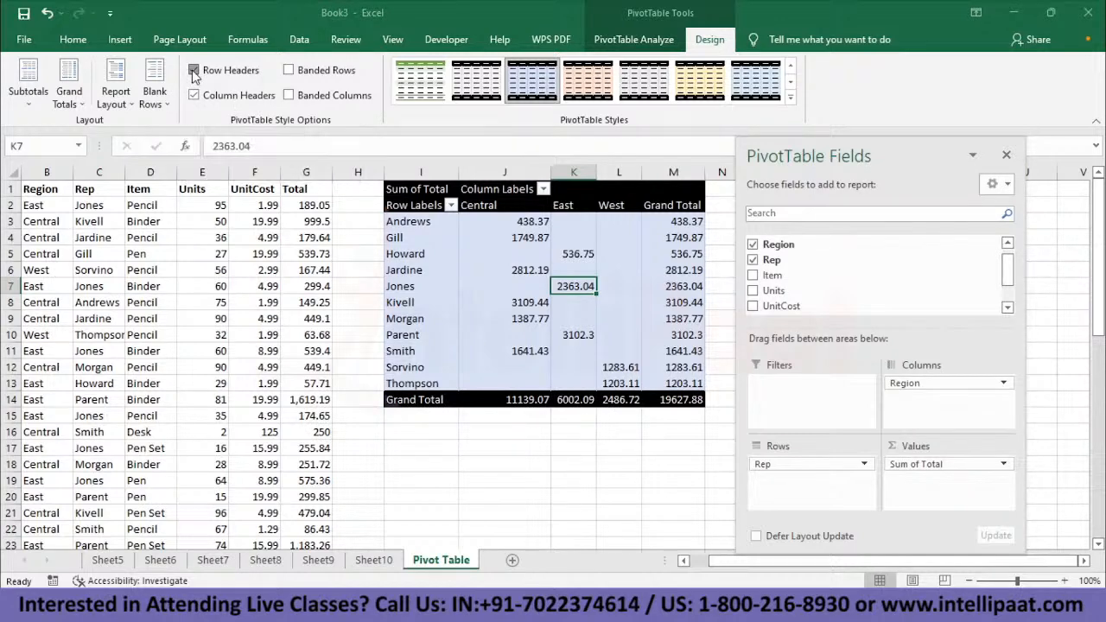
- Toggle the pivot table's column header styling off and on twice, leaving it enabled
click(195, 96)
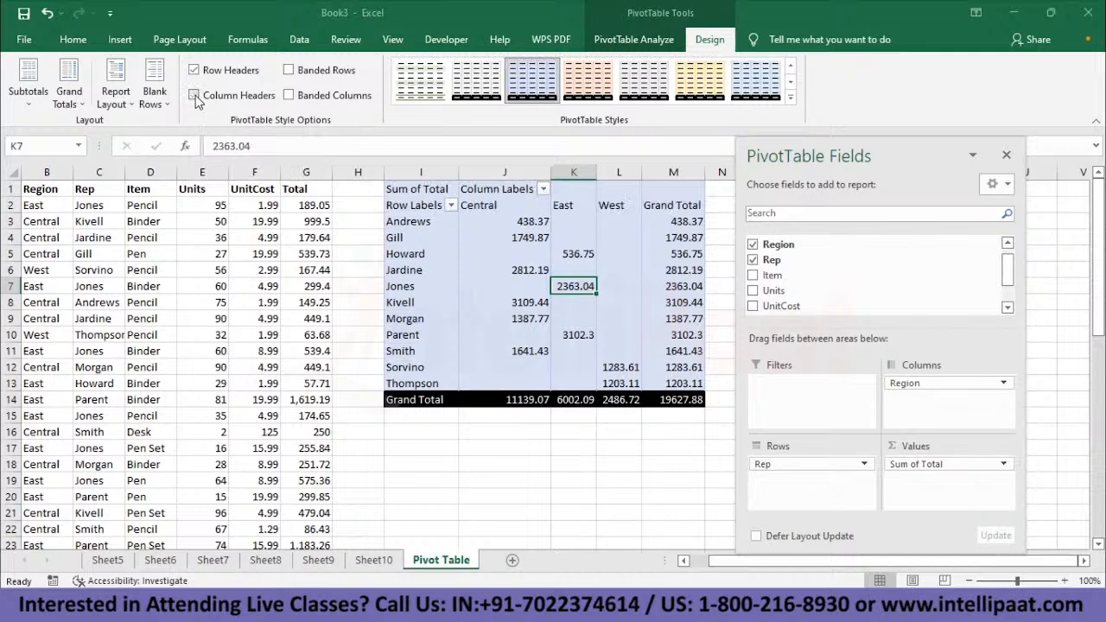
click(194, 96)
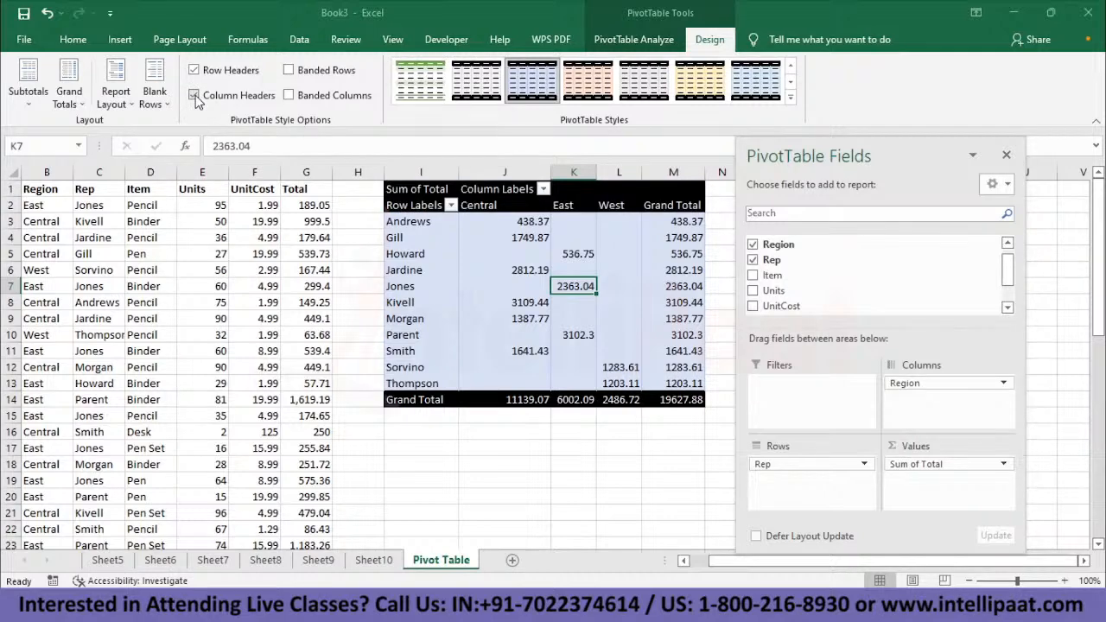
click(194, 96)
click(196, 96)
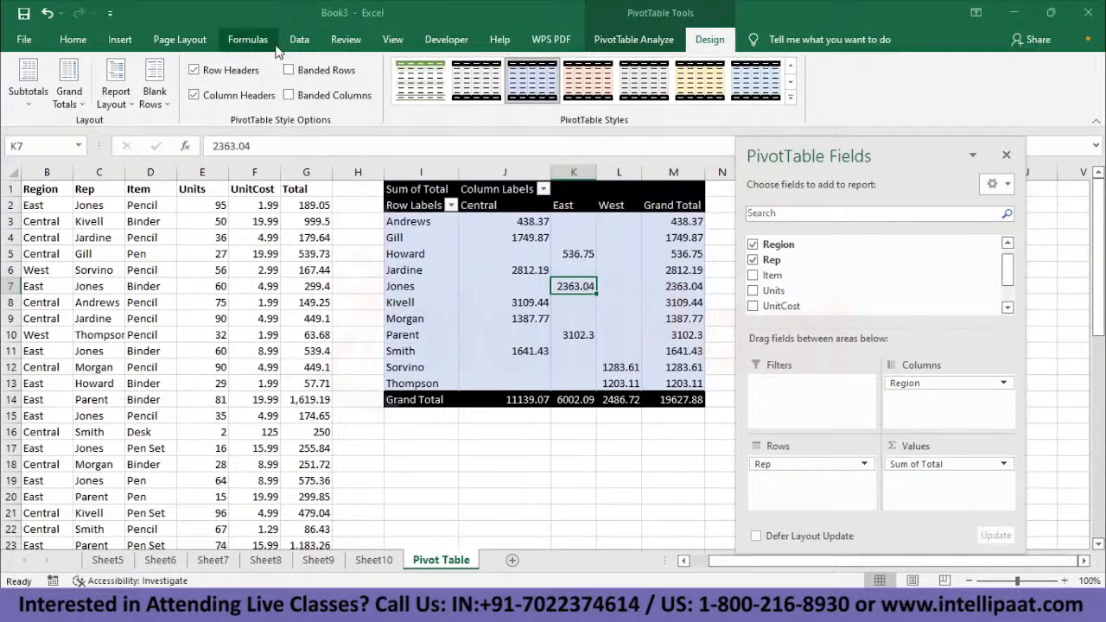
- Enable banded rows and apply the grey medium PivotTable style with black headers
click(289, 71)
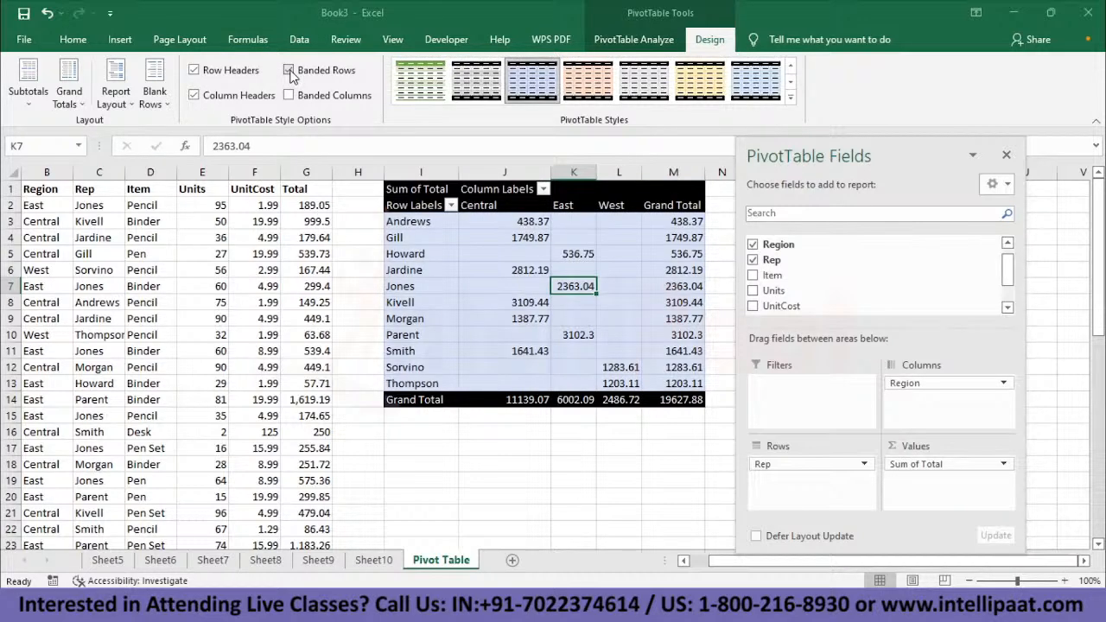
click(790, 97)
click(434, 446)
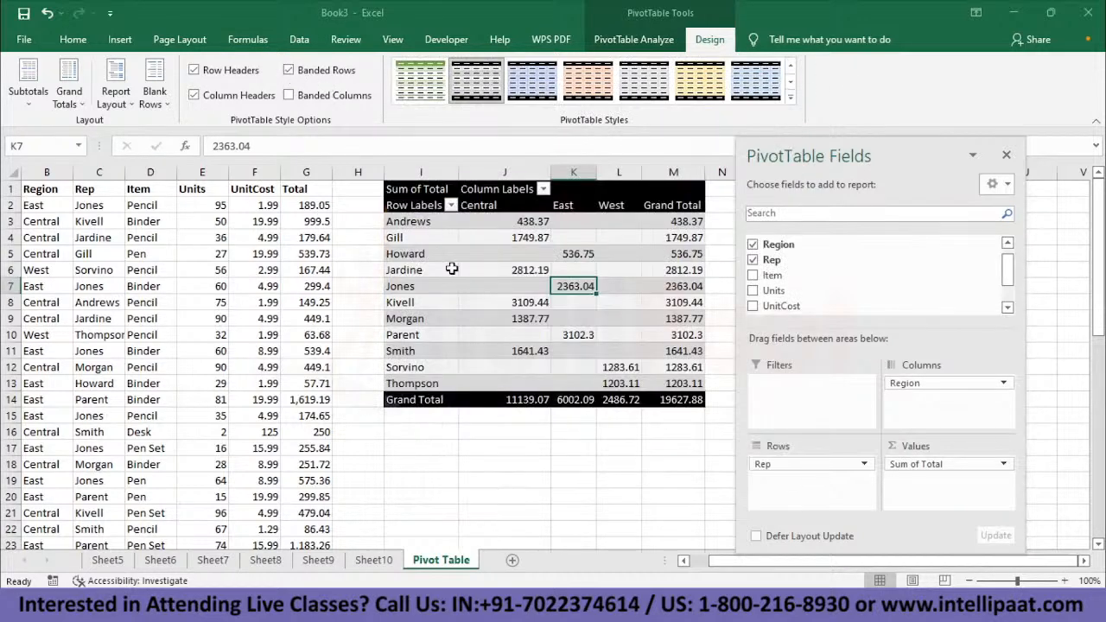
- Try banded columns alone and together with banded rows, and return to banded rows only
click(289, 71)
click(289, 96)
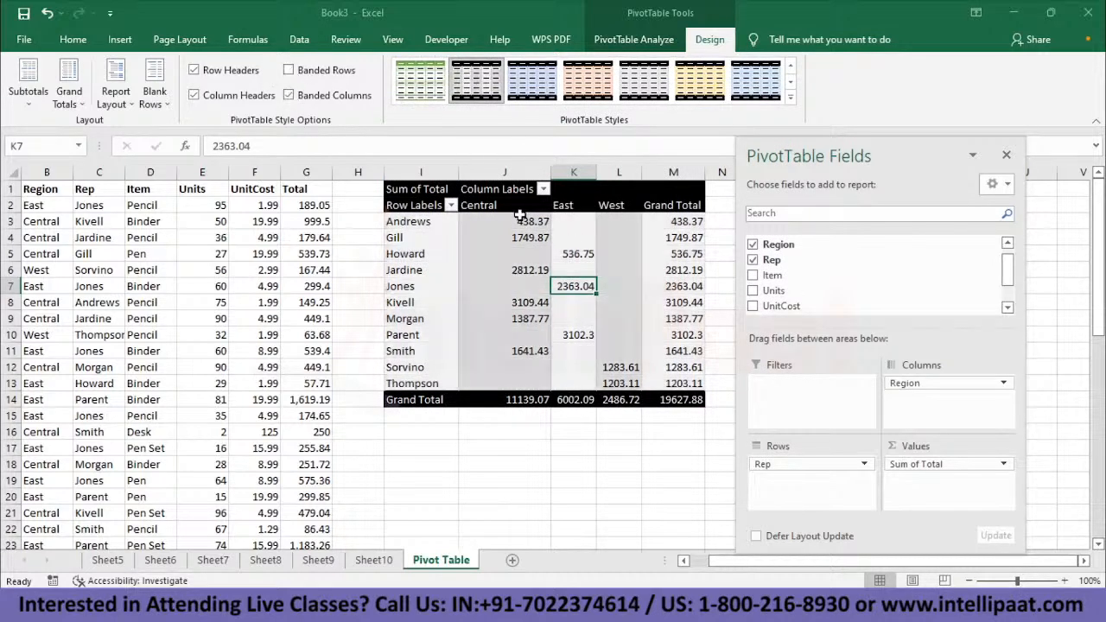
click(289, 71)
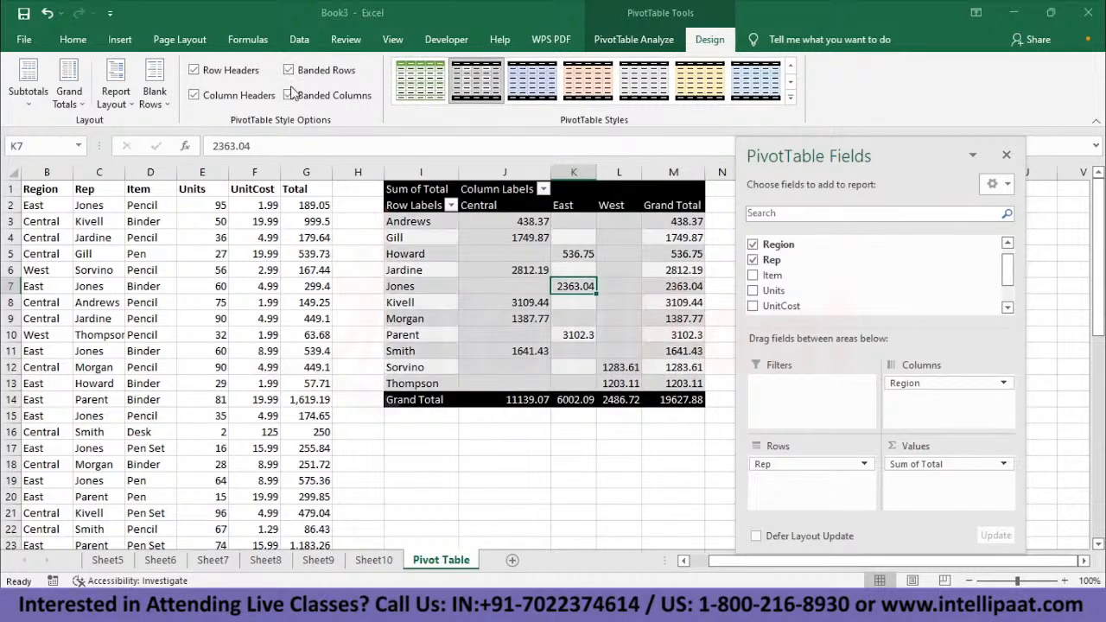
click(290, 96)
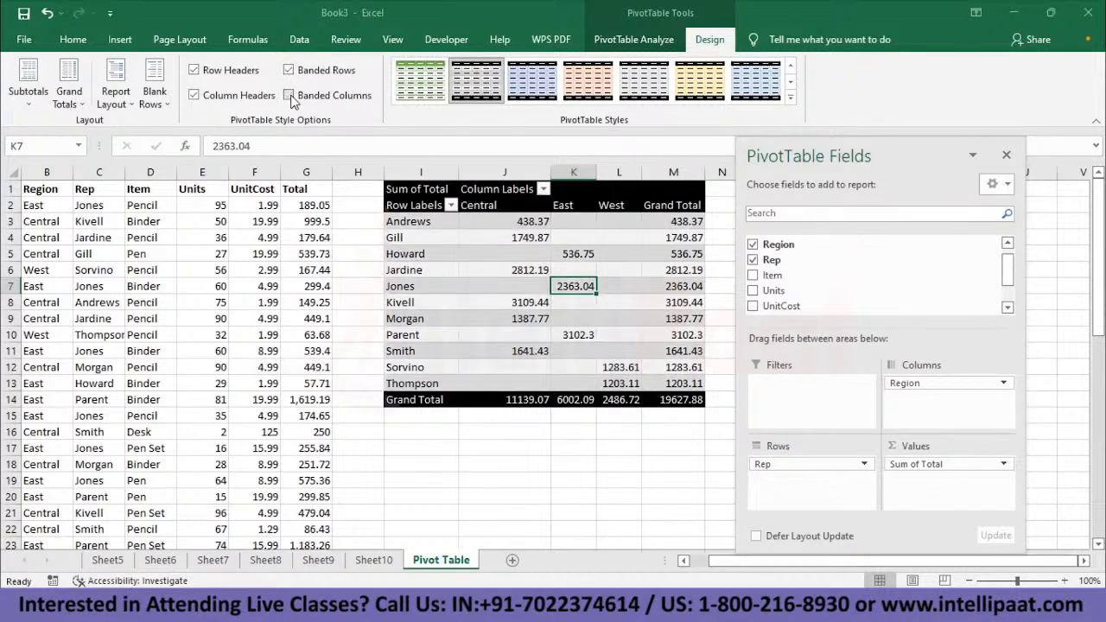
- Format the pivot table's Sum of Total values as currency with two decimal places and the ₹ English (India) symbol
click(627, 254)
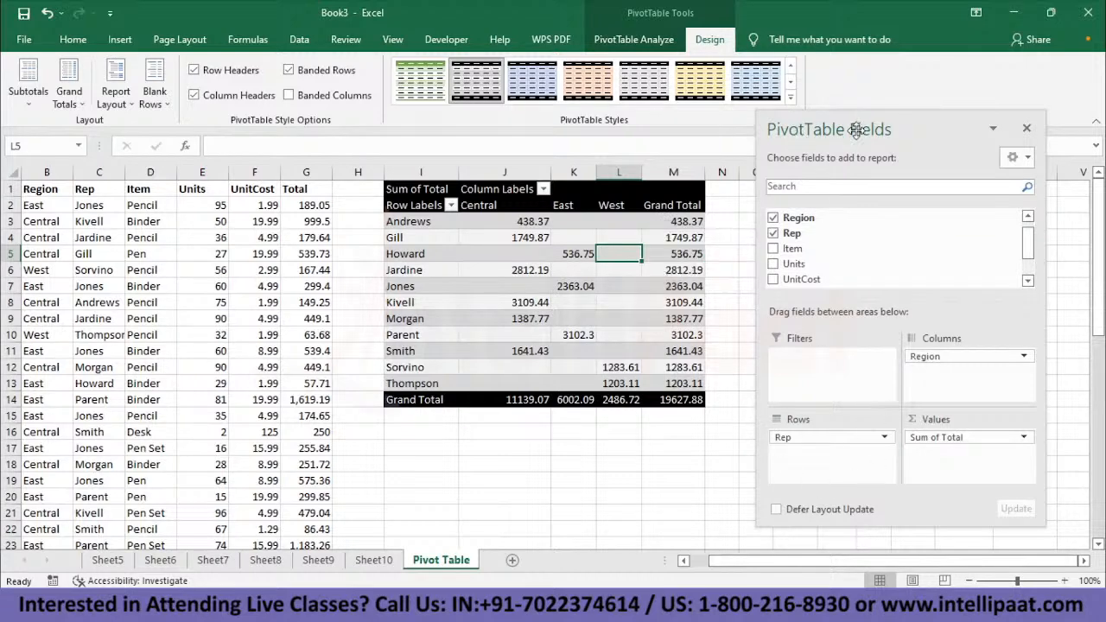
drag(855, 129, 854, 109)
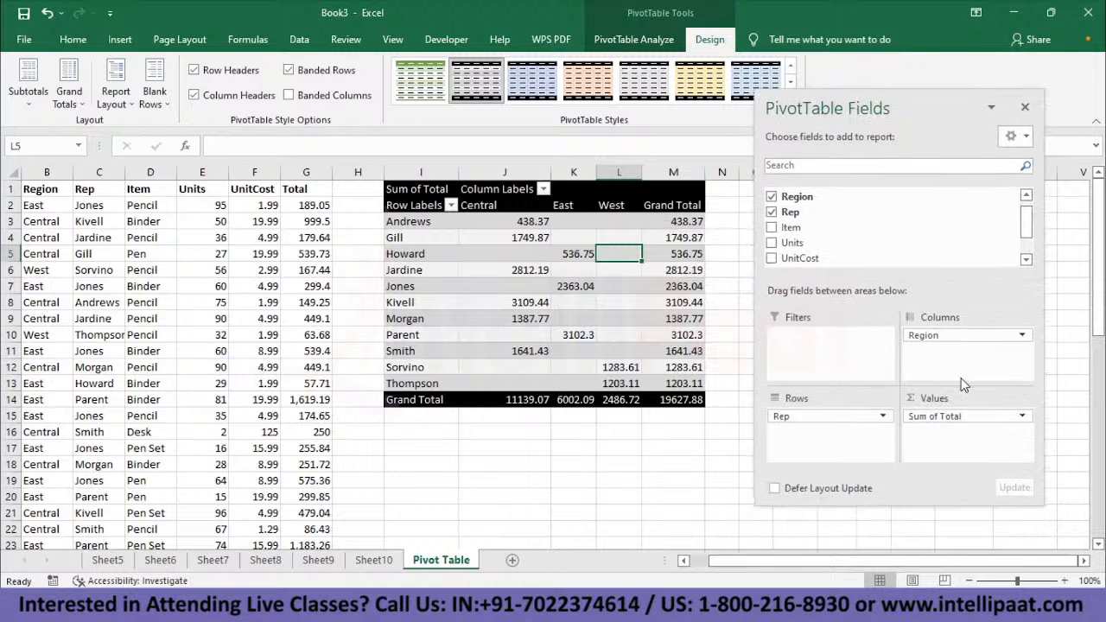
click(1021, 417)
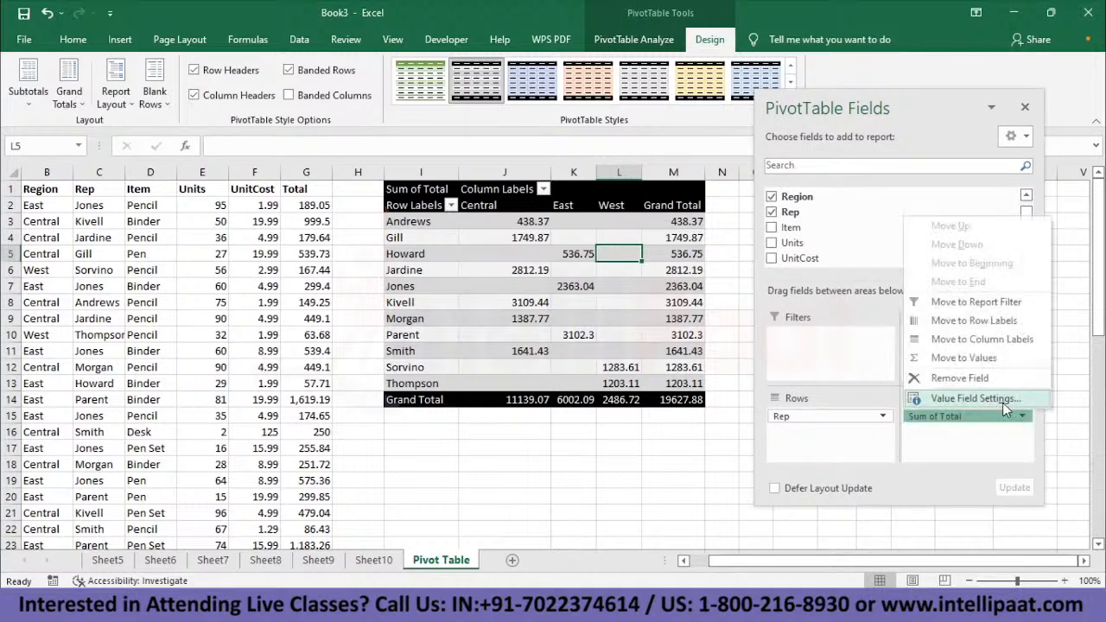
click(1002, 402)
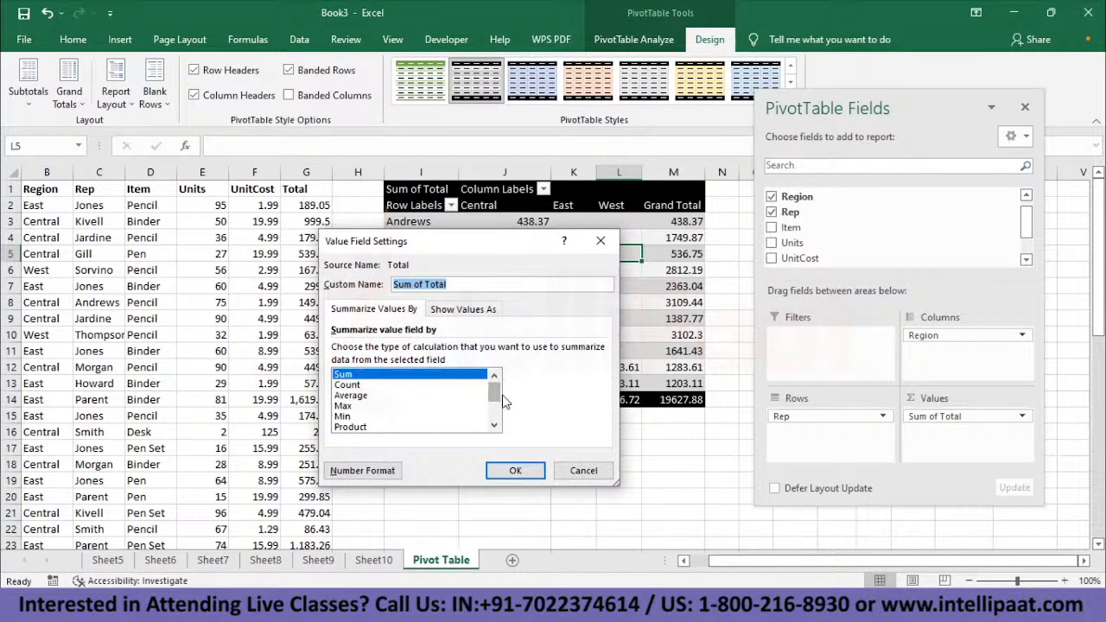
mouse_move(496, 395)
mouse_down()
mouse_move(499, 416)
mouse_move(497, 390)
mouse_up()
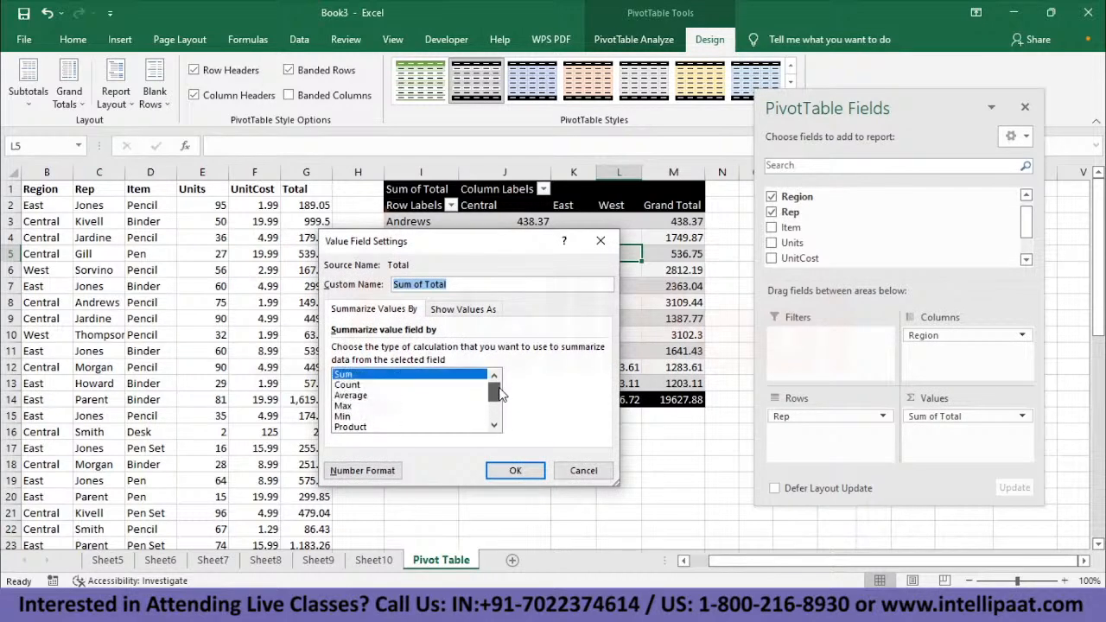
click(381, 475)
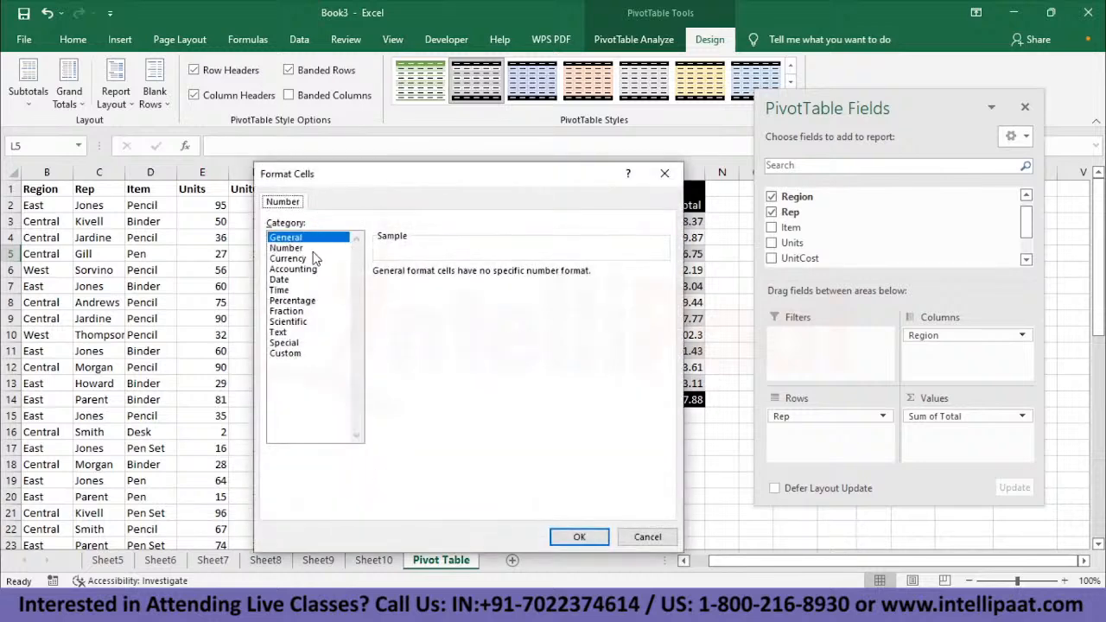
click(294, 258)
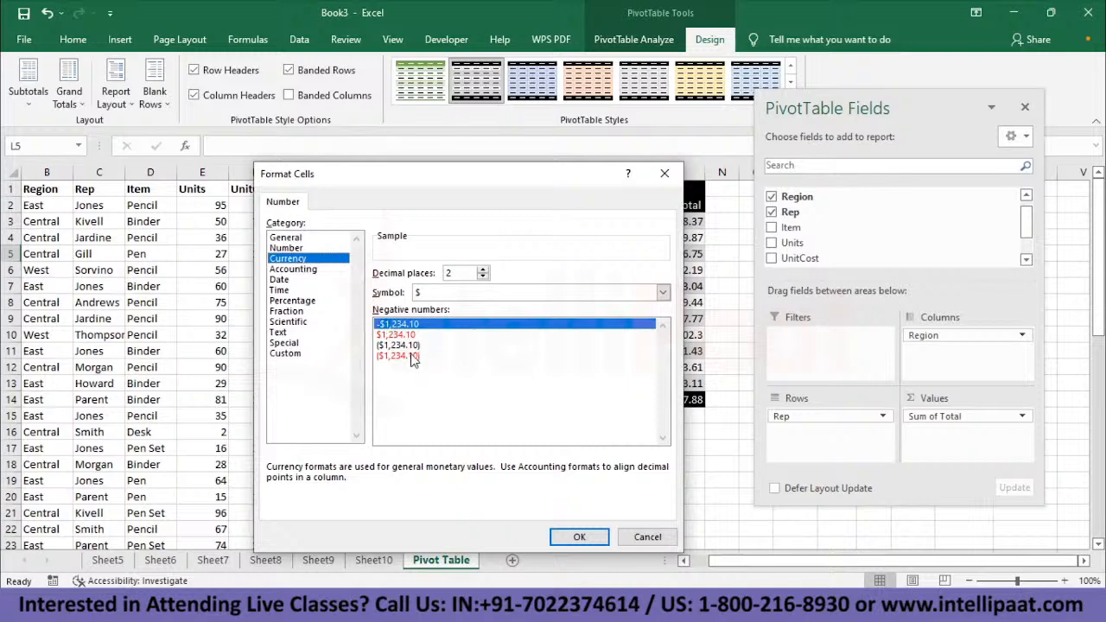
click(663, 294)
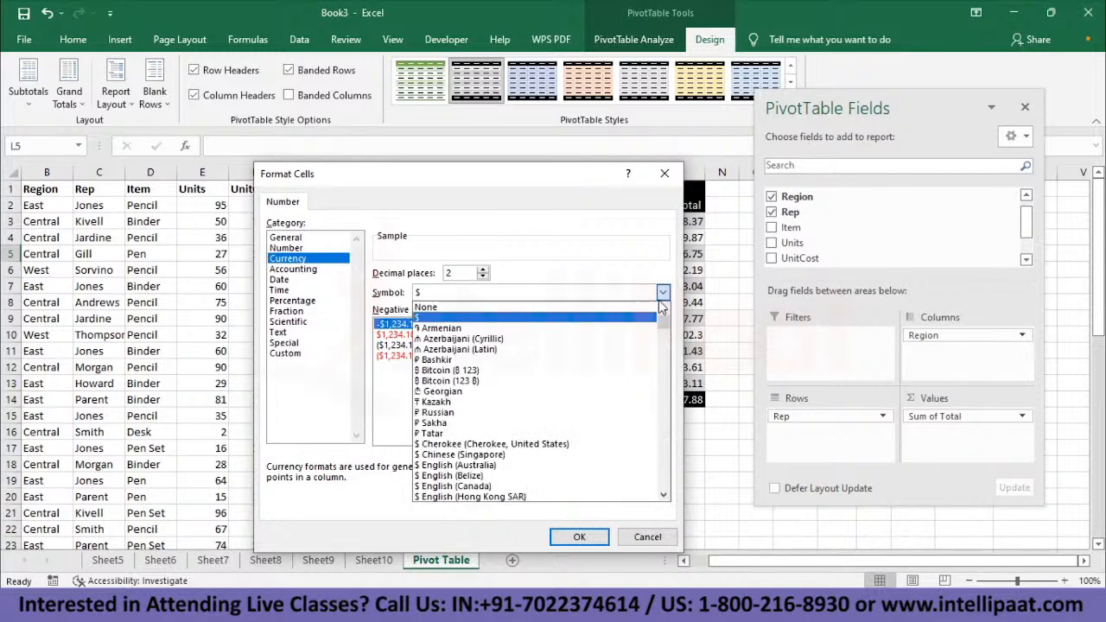
drag(663, 318, 670, 363)
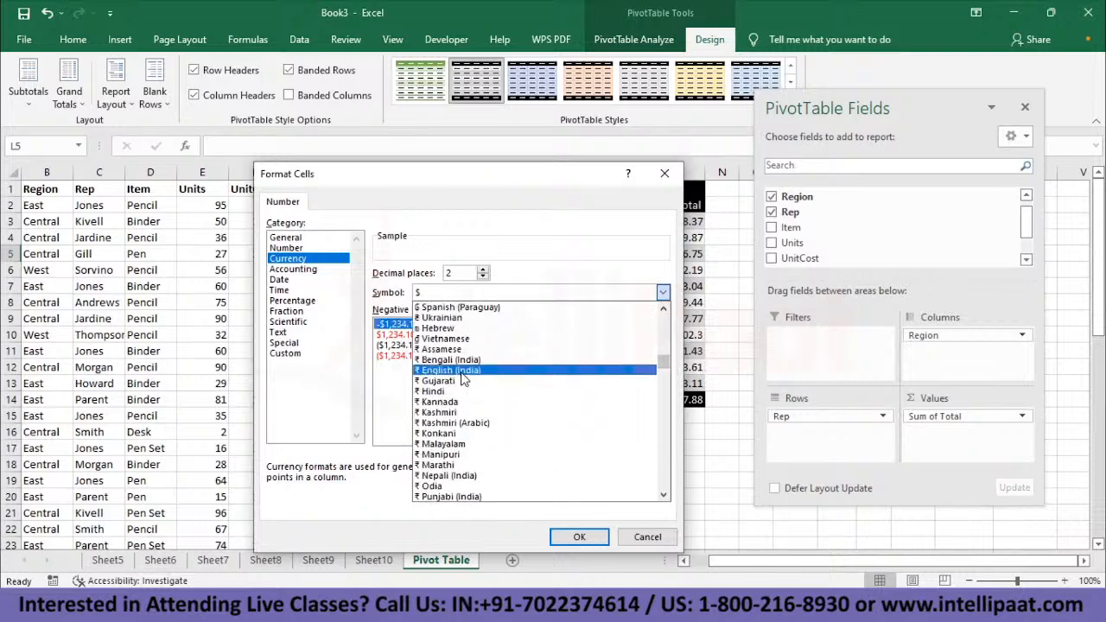
click(463, 372)
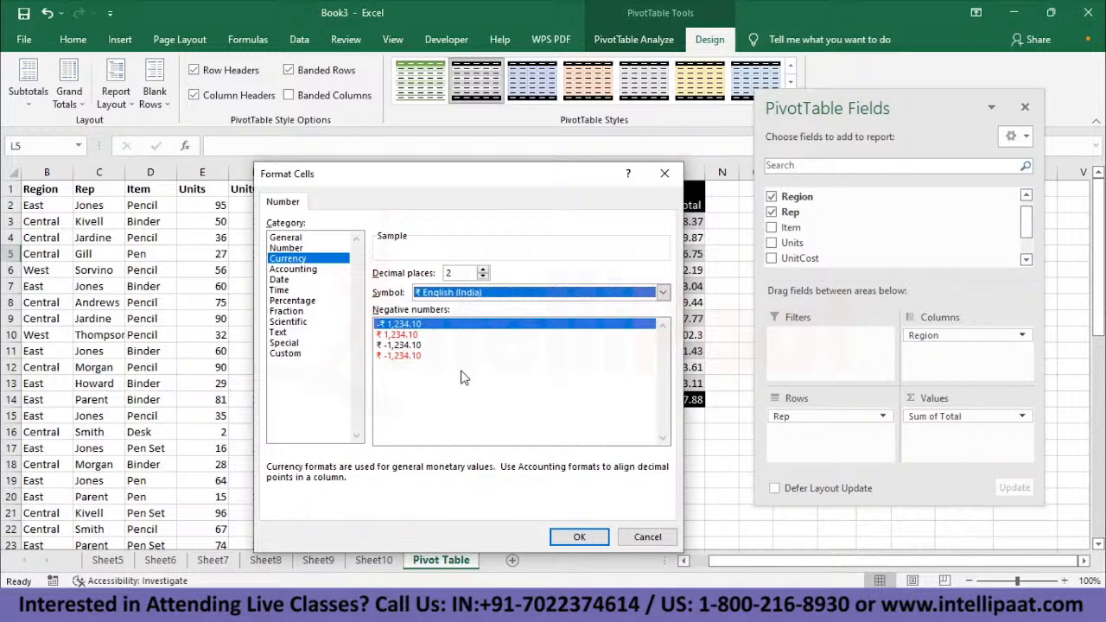
click(588, 537)
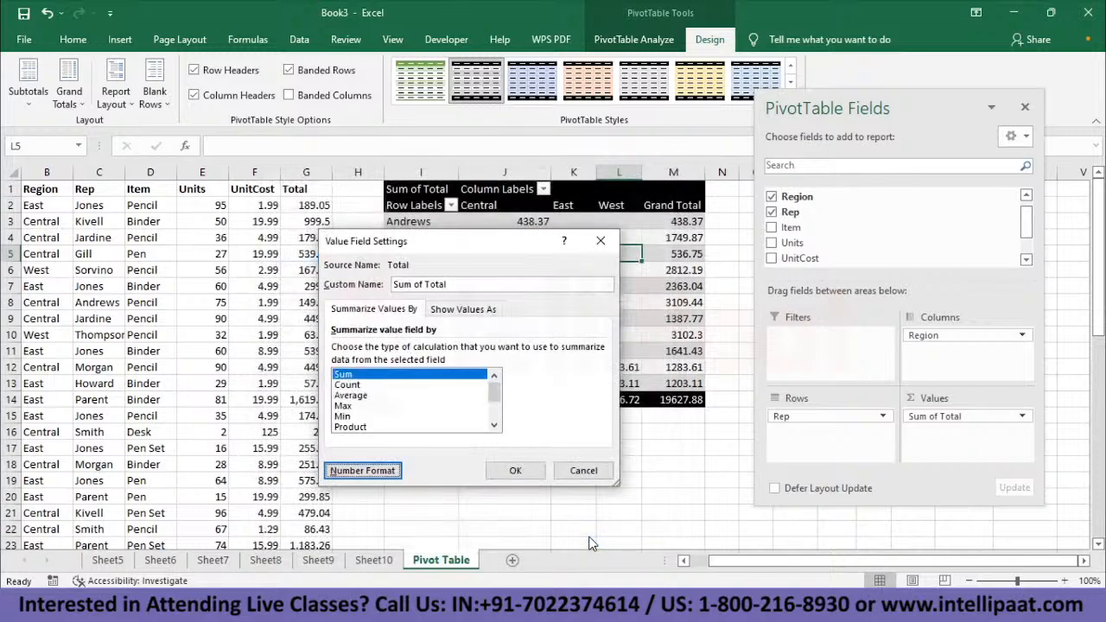
click(516, 466)
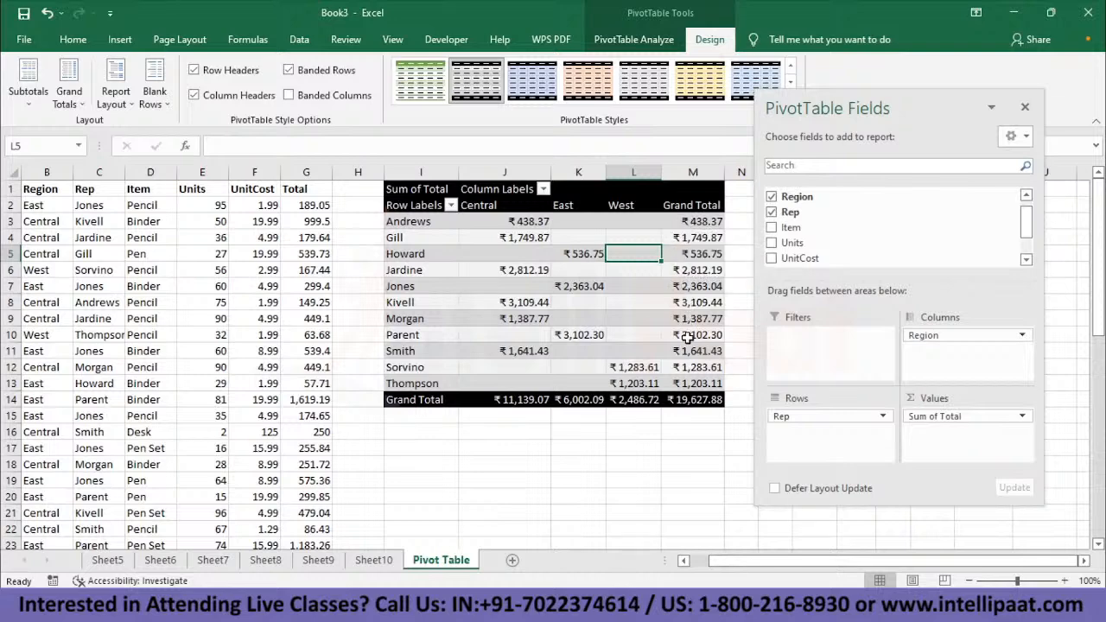
- Review the currency-formatted pivot table against the complete list of source order records
scroll(691, 418, left, 1)
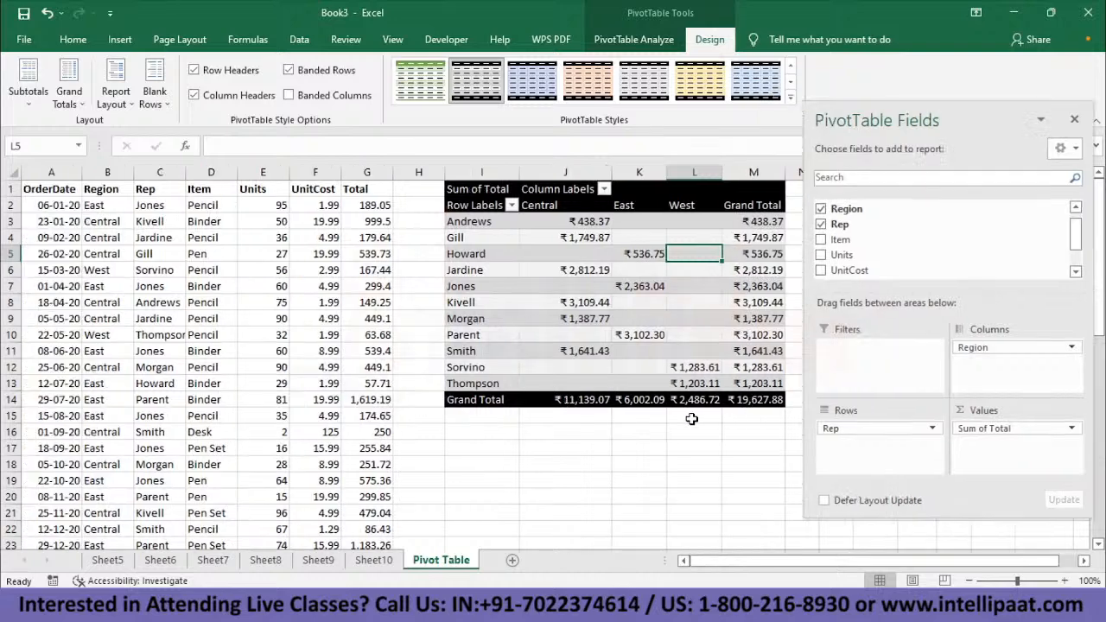
click(144, 345)
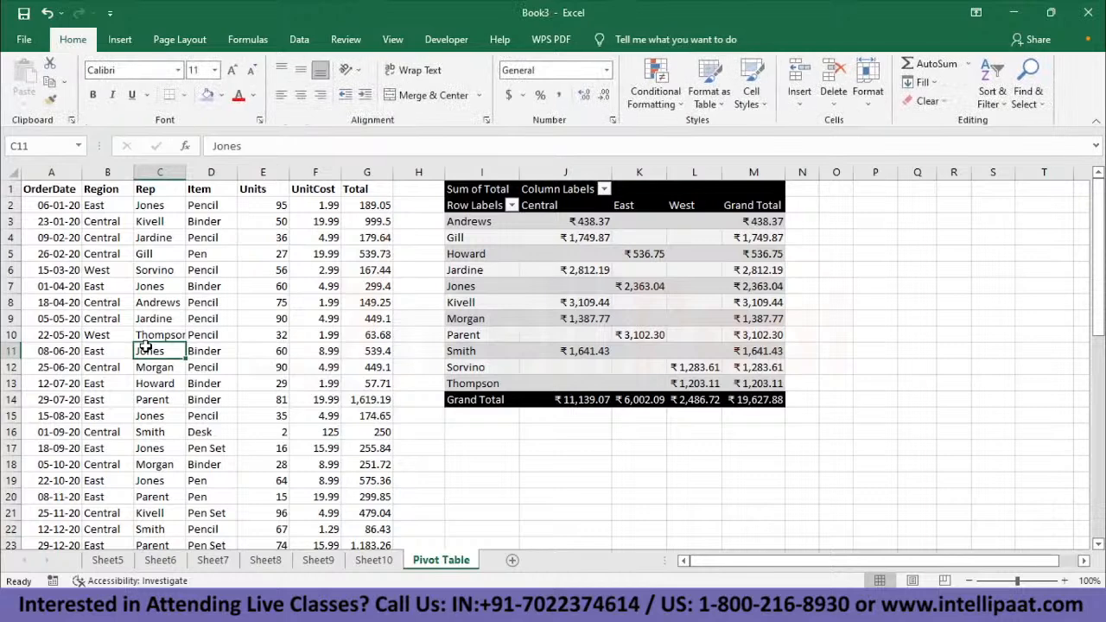
click(560, 302)
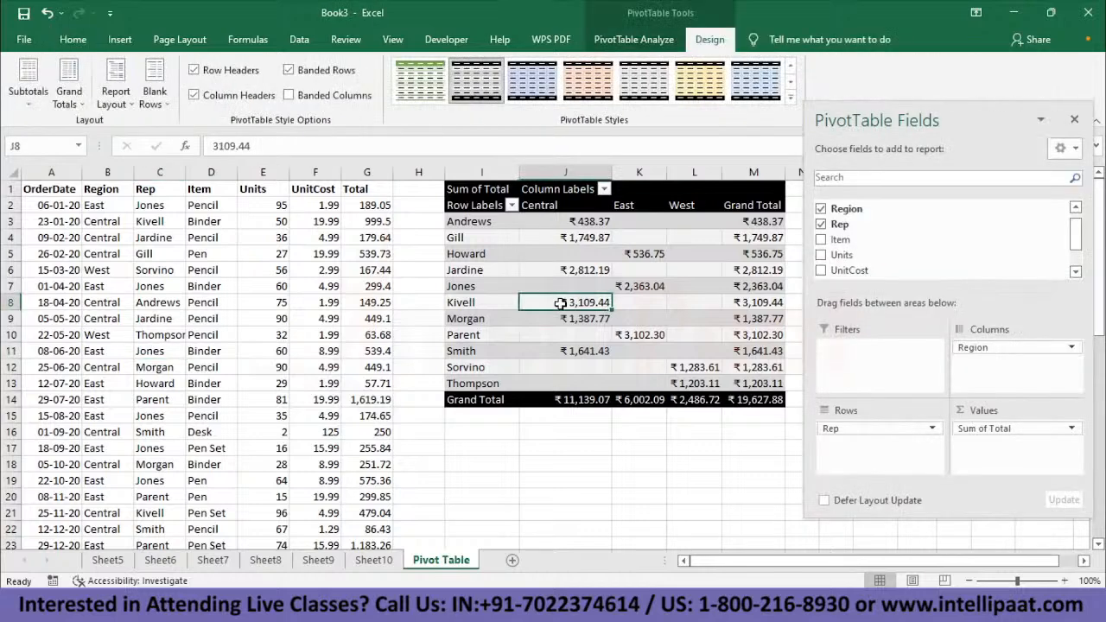
mouse_move(560, 302)
mouse_move(682, 299)
mouse_move(697, 322)
scroll(229, 361, down, 5)
scroll(229, 361, down, 5)
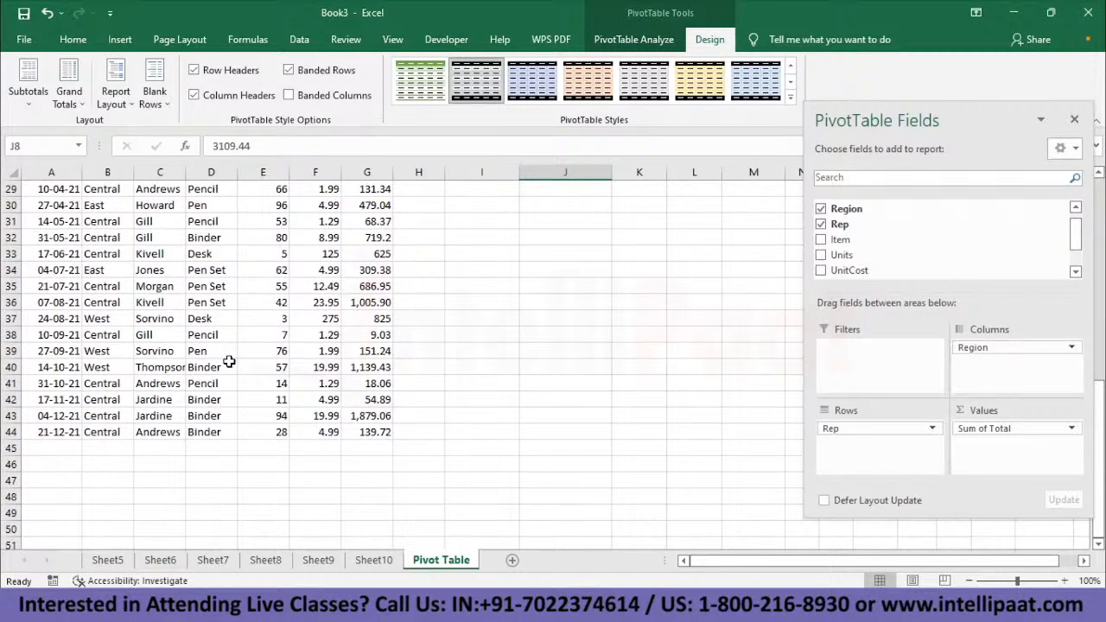
scroll(229, 361, up, 10)
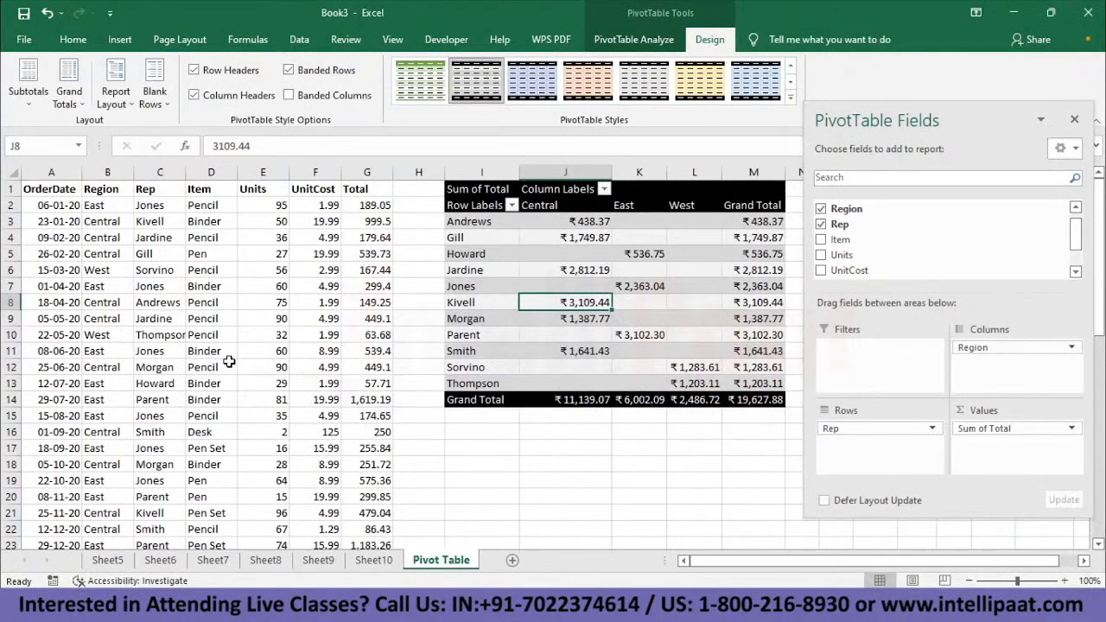
- Compare individual reps' rows and totals in the pivot table with their entries in the source data's Rep column
click(221, 354)
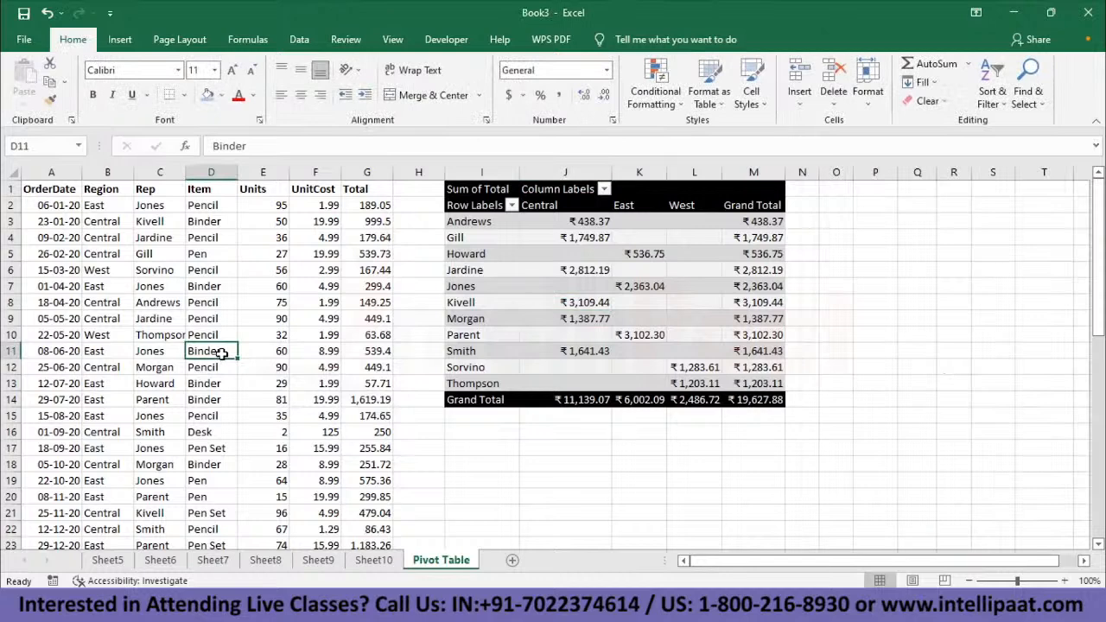
click(632, 296)
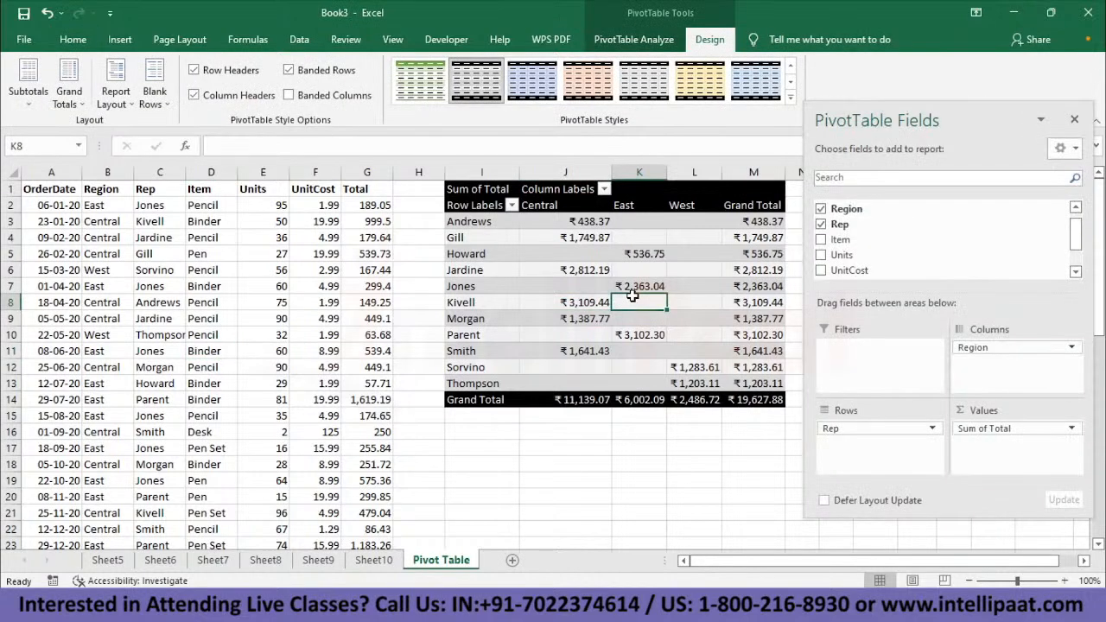
click(770, 304)
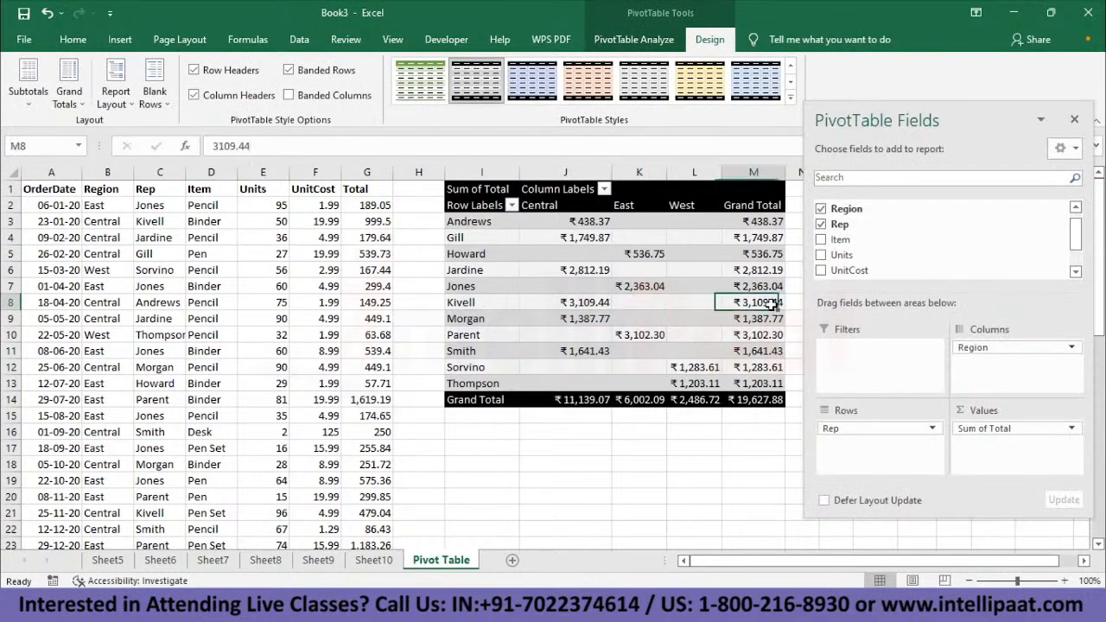
click(469, 306)
click(464, 286)
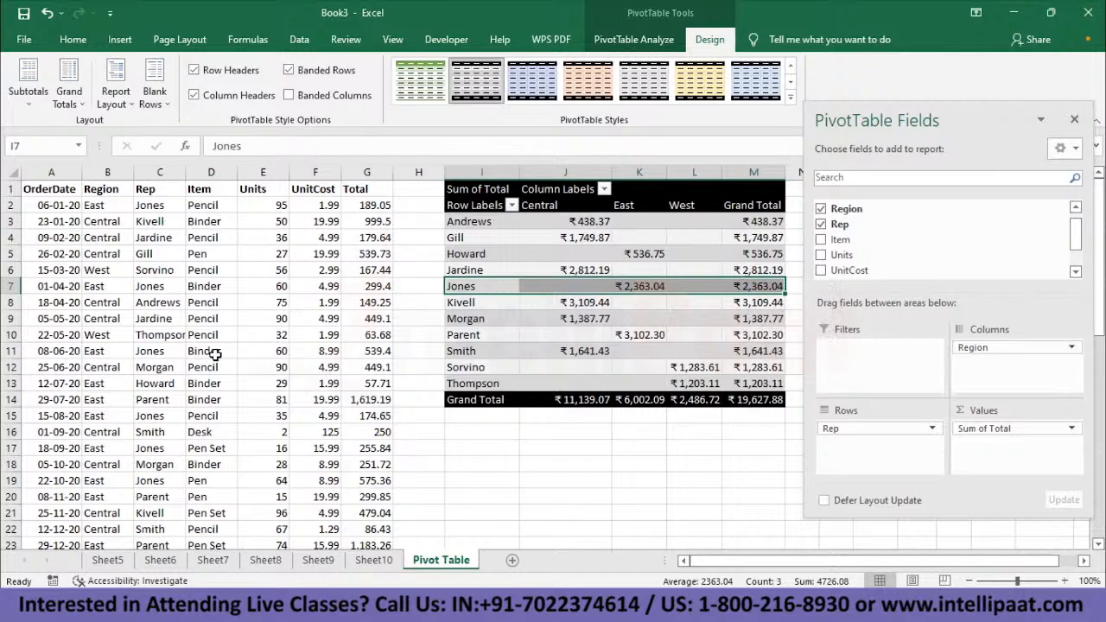
scroll(214, 355, down, 10)
scroll(217, 353, up, 10)
click(153, 287)
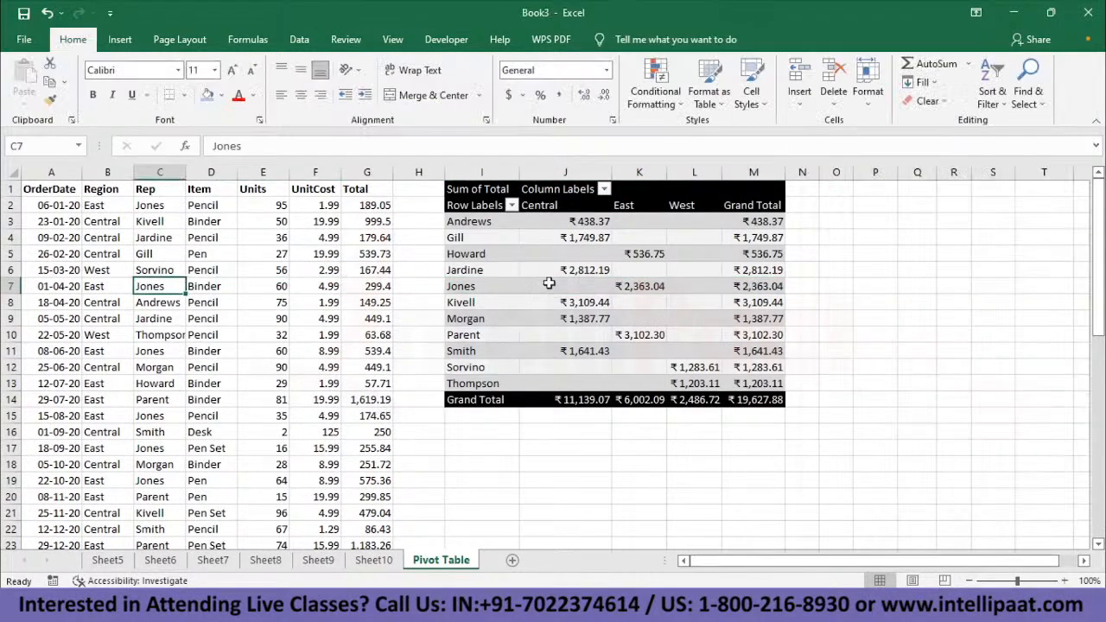
click(510, 288)
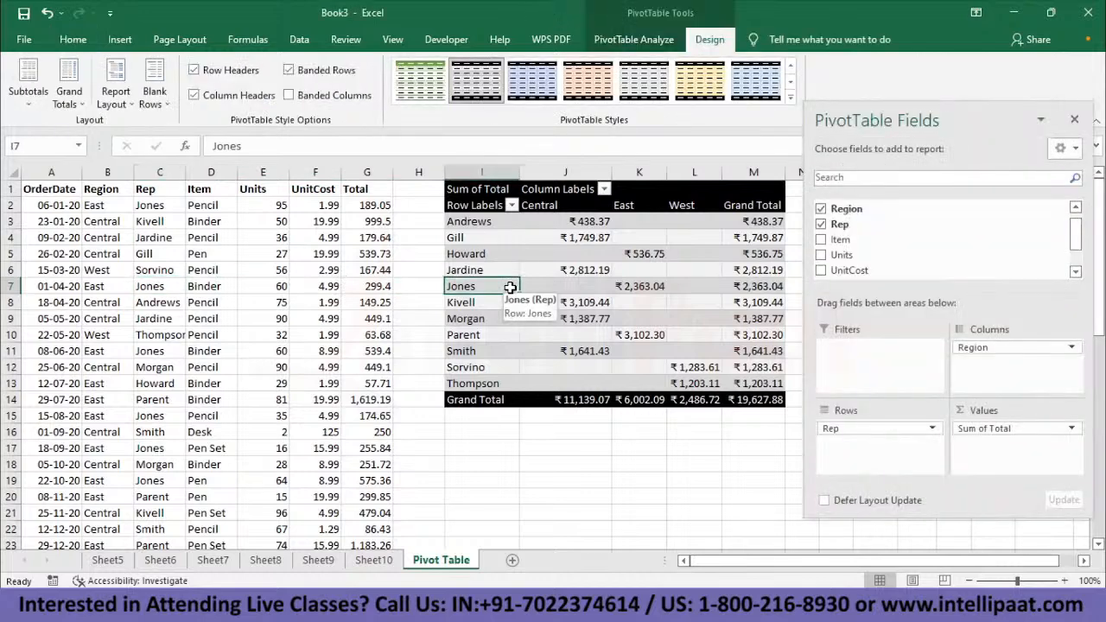